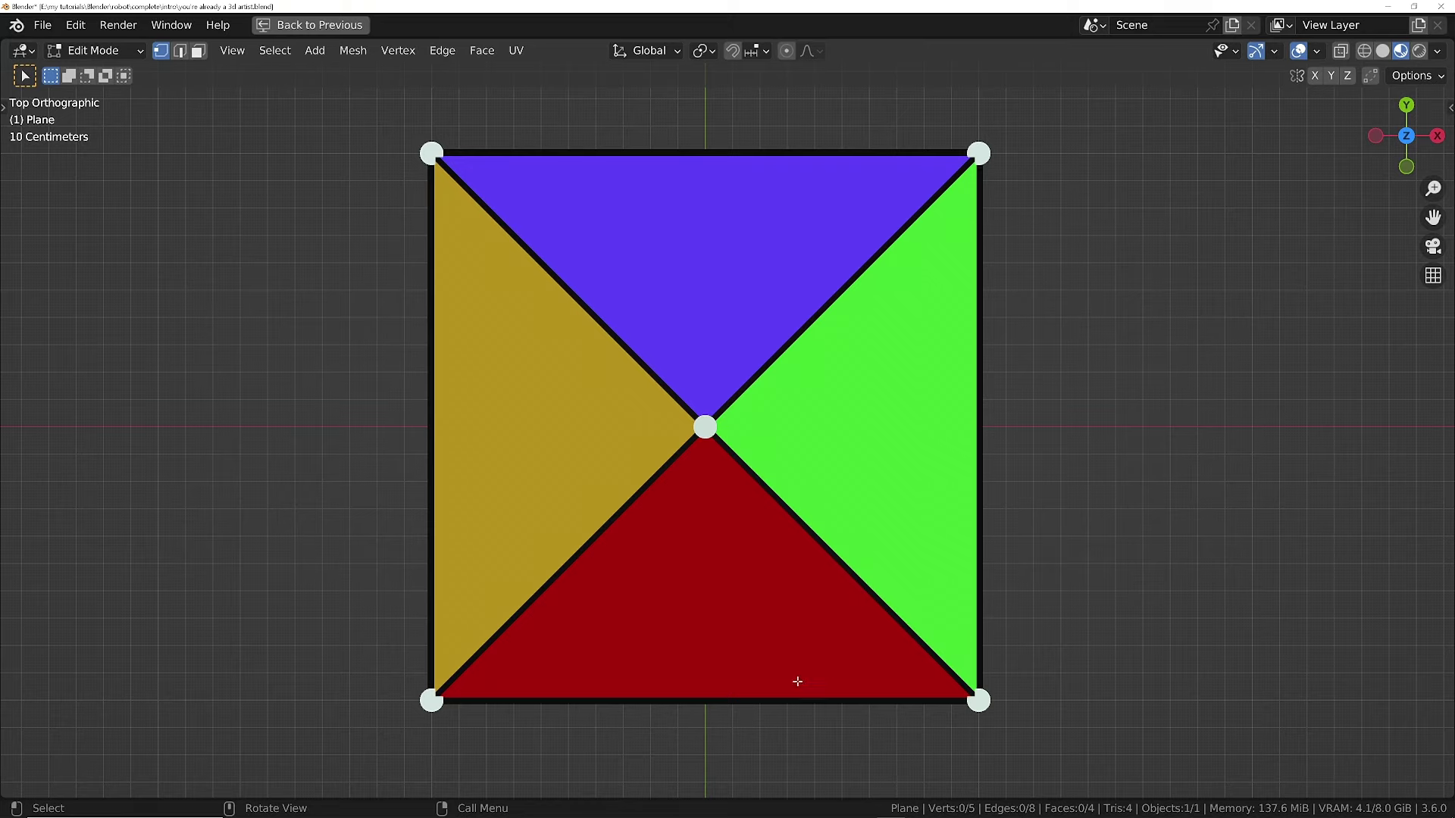
Orbit to an angled view of the pyramid and trial-move its top vertex along Z.
middle_click_drag(696, 701, 803, 448)
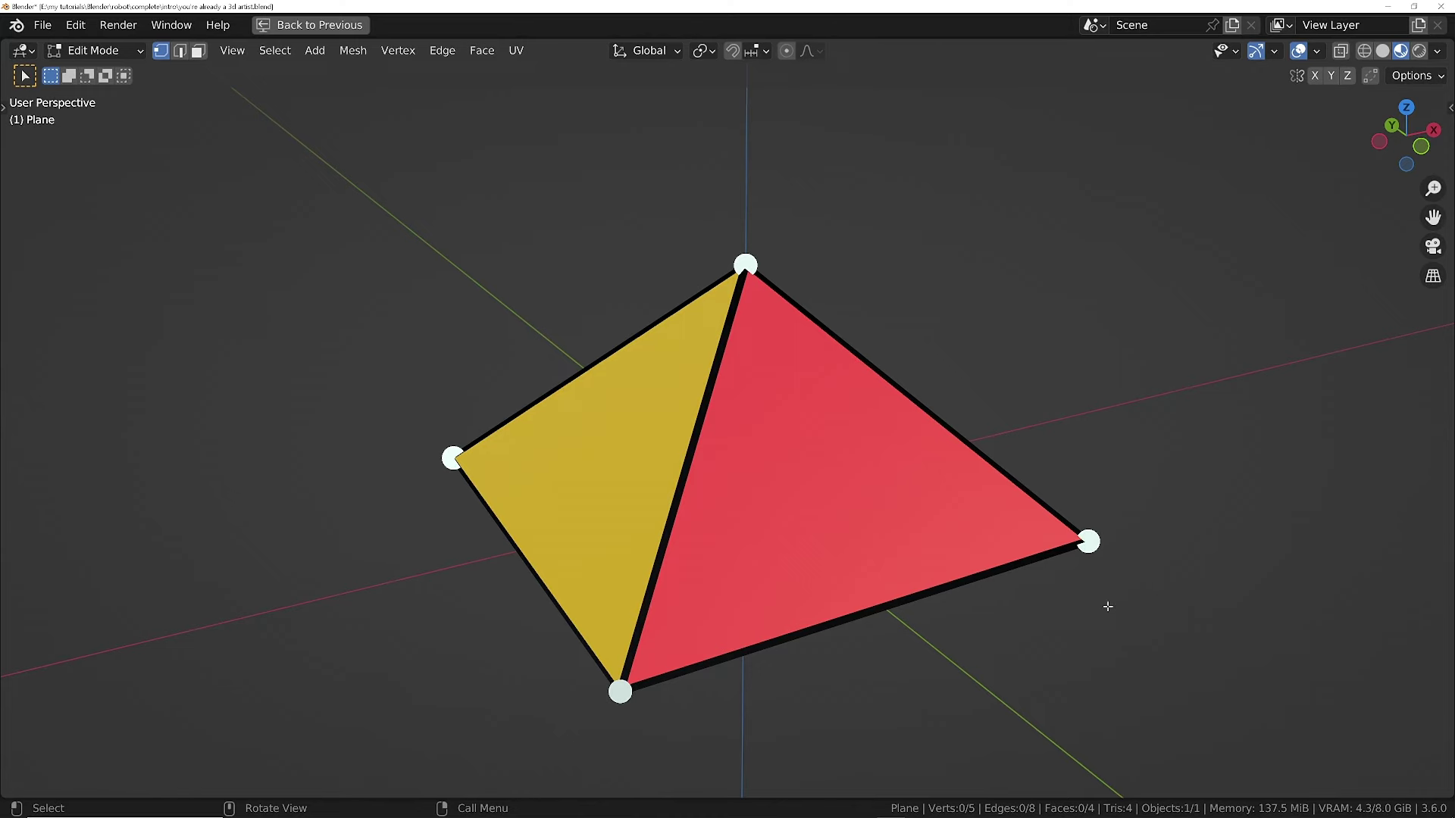
left_click(747, 265)
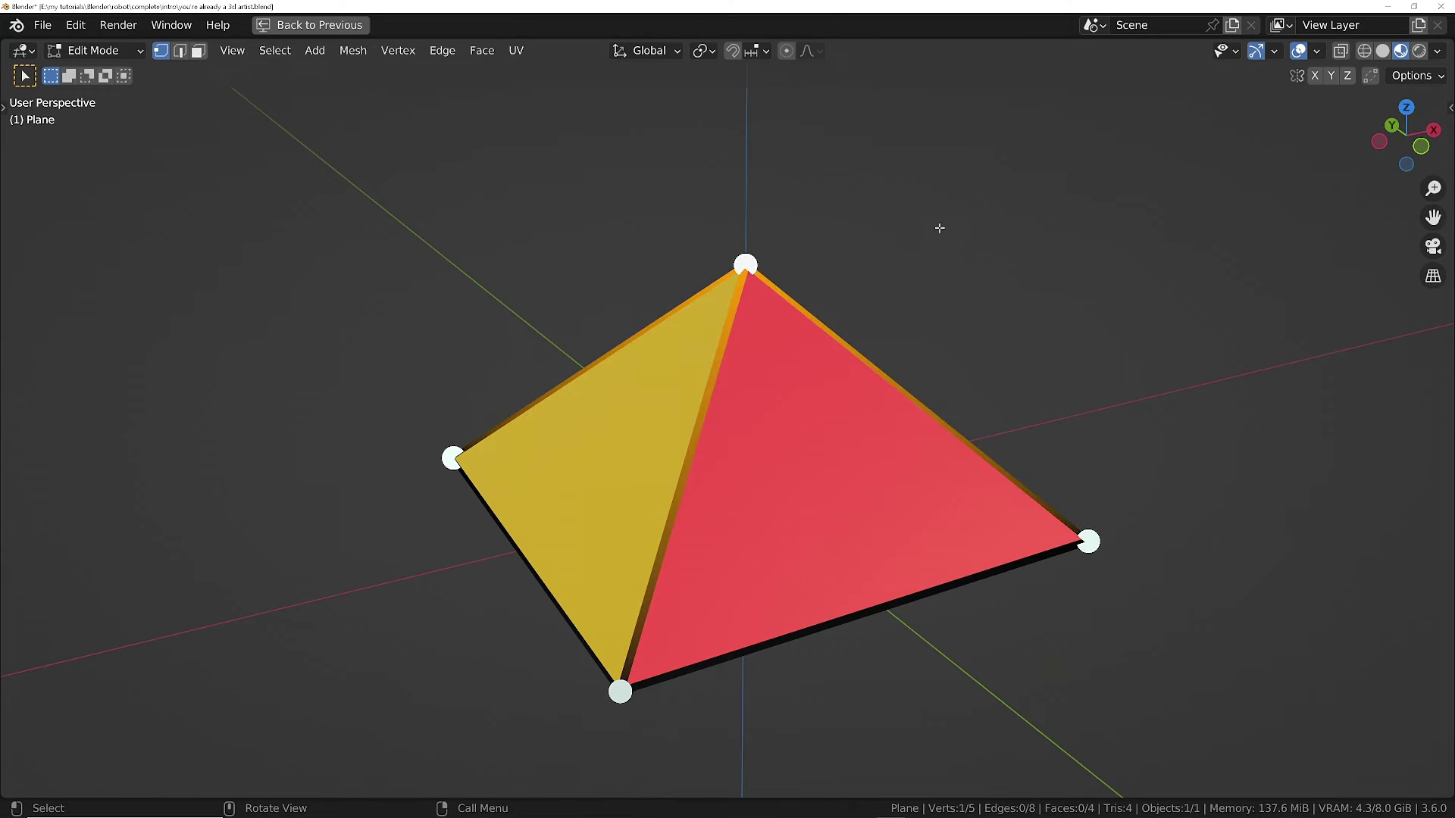
key("g")
key("z")
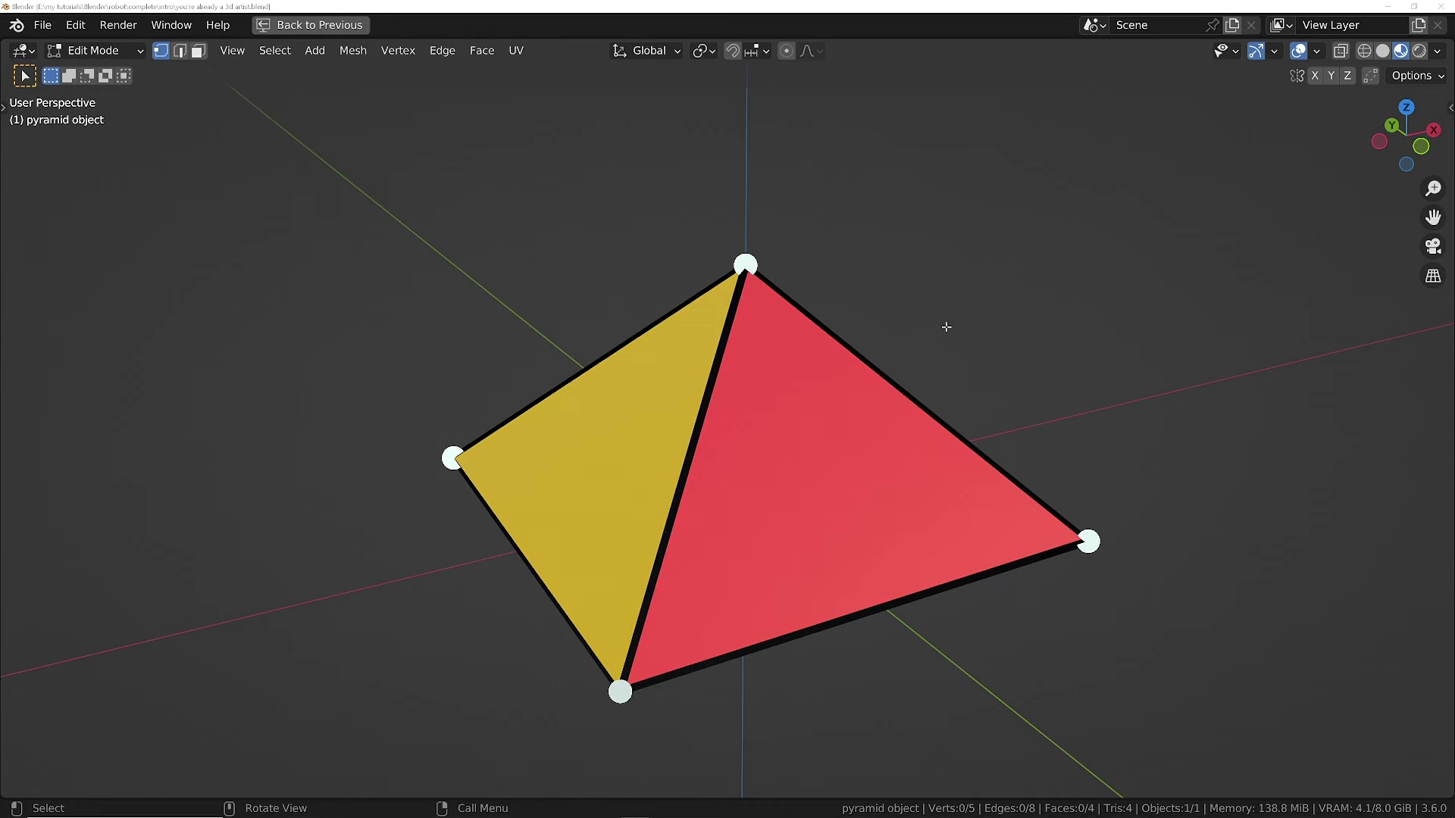
Restore the full Layout, switch to Object Mode, and trial-cancel move, scale and rotate.
key("ctrl+space")
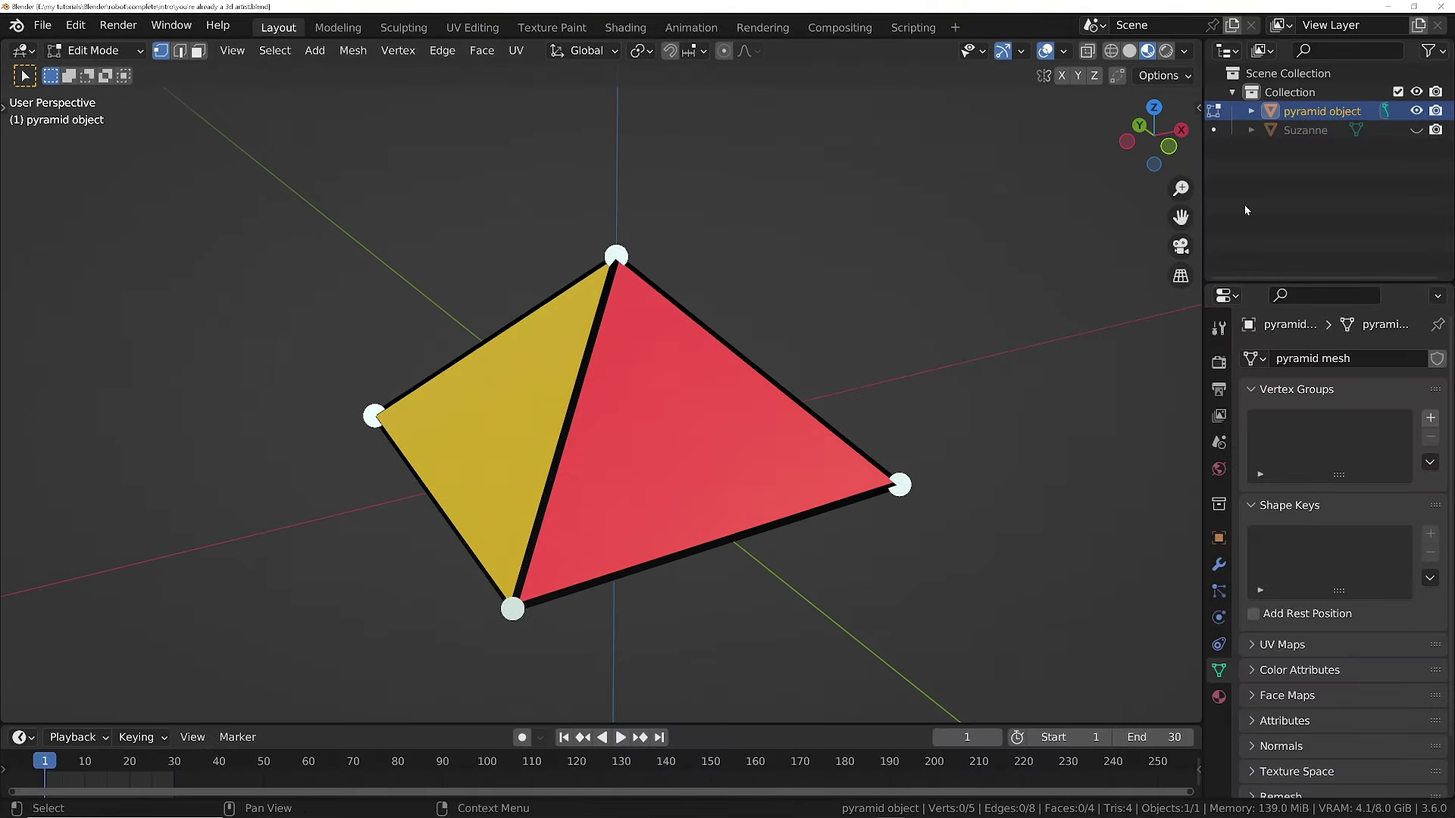
left_click(1296, 114)
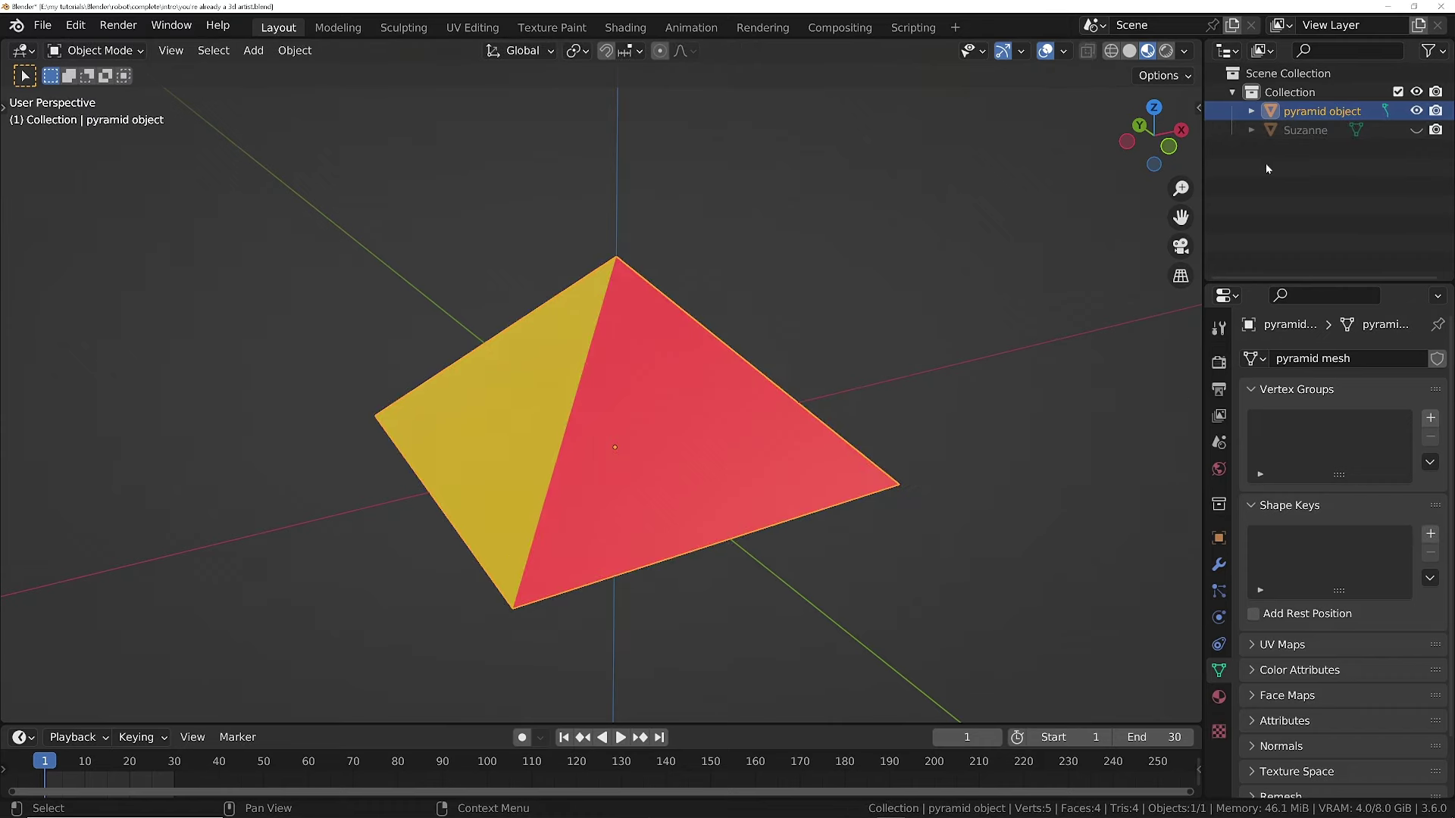
key("g")
key("Escape")
key("s")
key("Escape")
key("r")
key("Escape")
left_click(1253, 359)
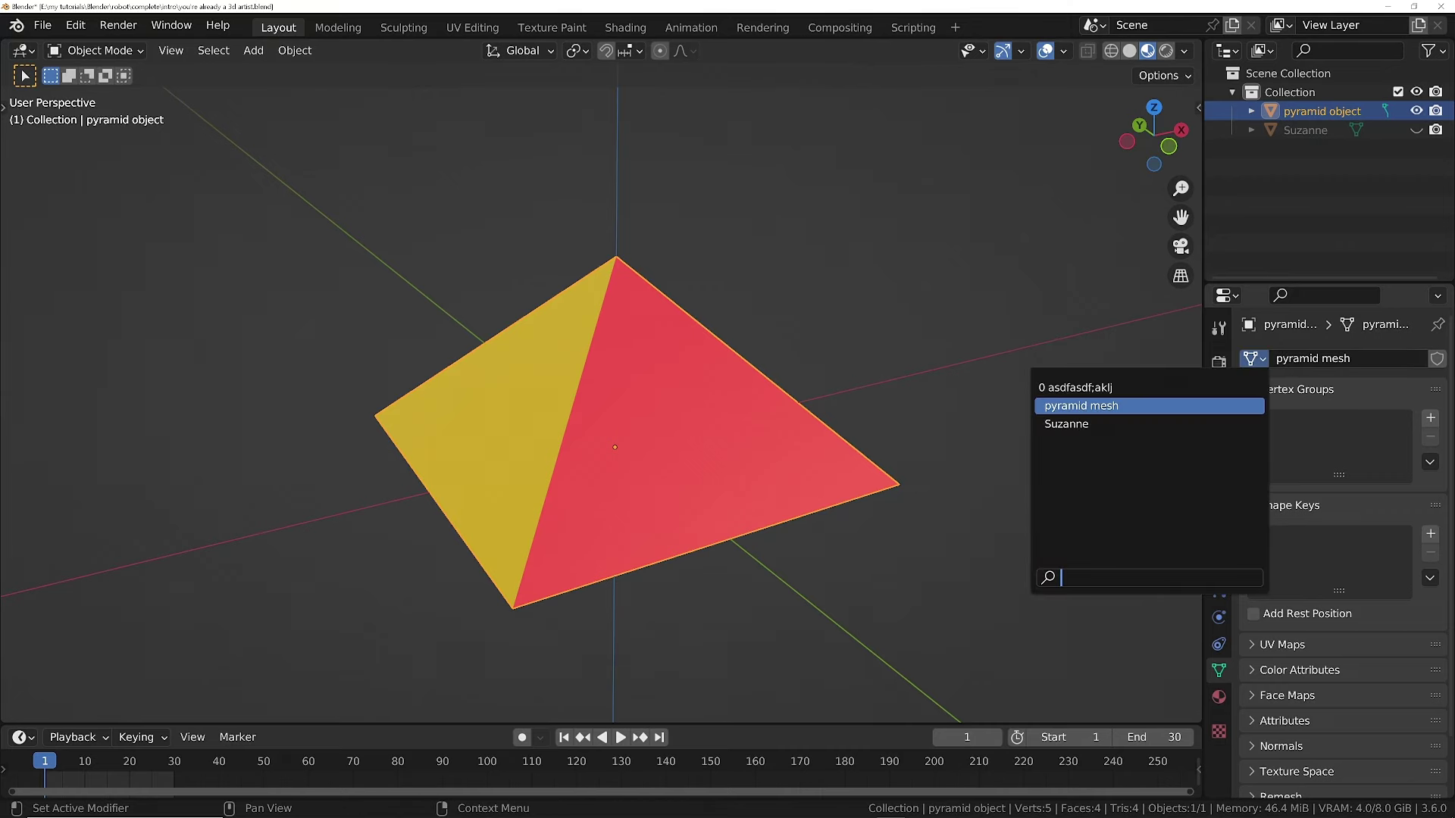
left_click(1066, 424)
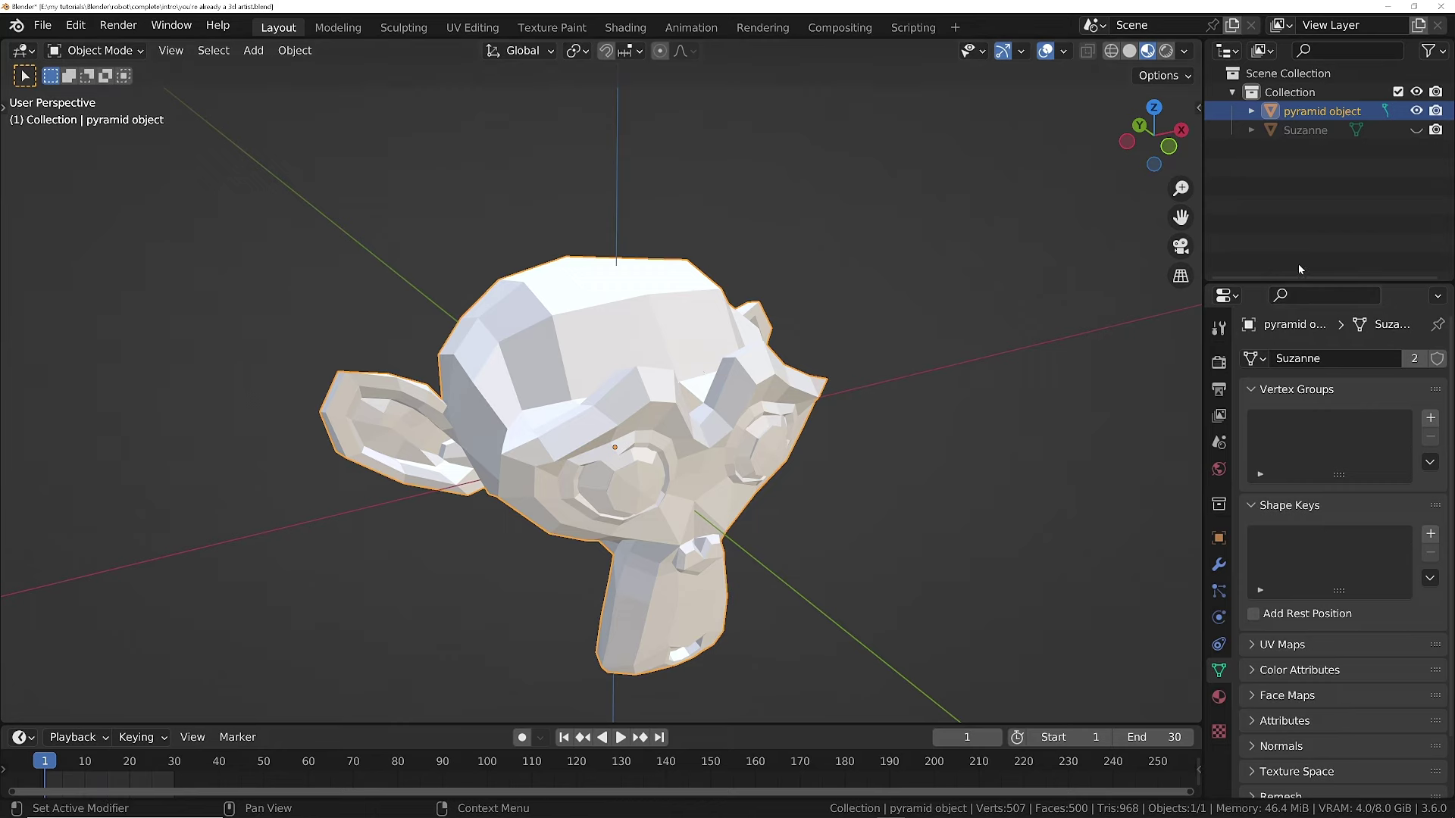
left_click(1253, 359)
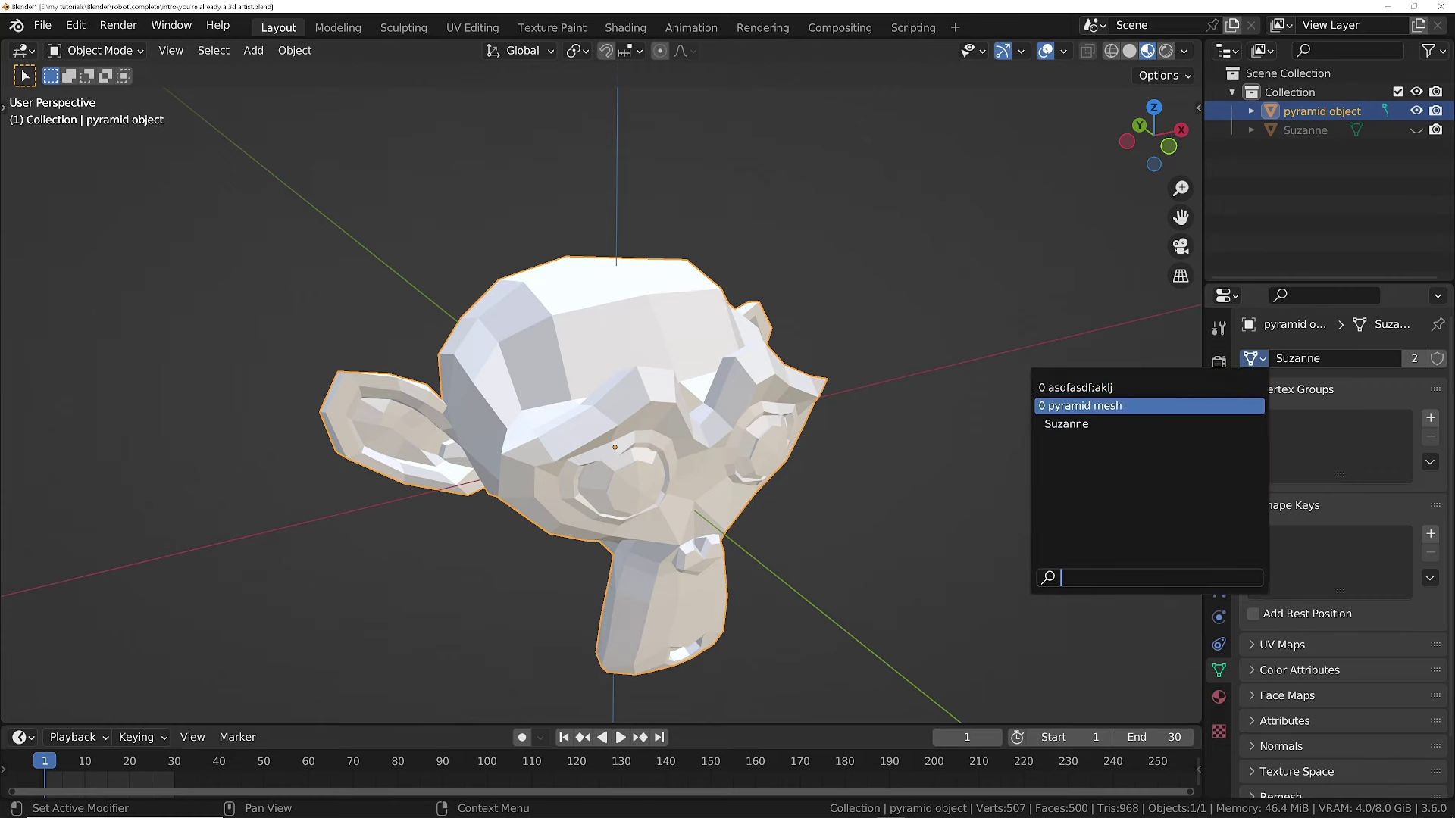
left_click(1190, 406)
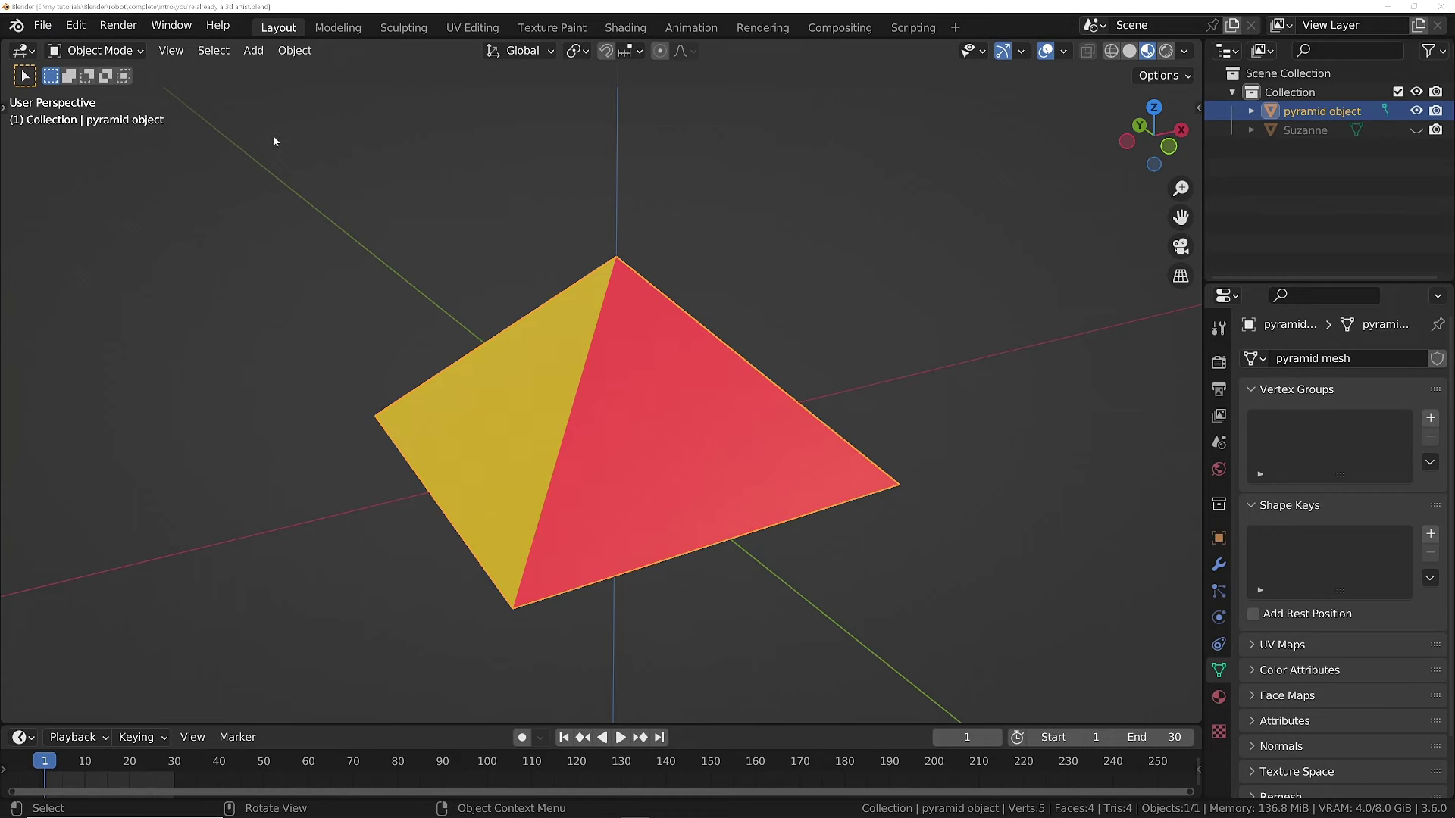
Enter Edit Mode on the pyramid, select its top vertex, and toggle edge/vertex selection.
left_click(140, 53)
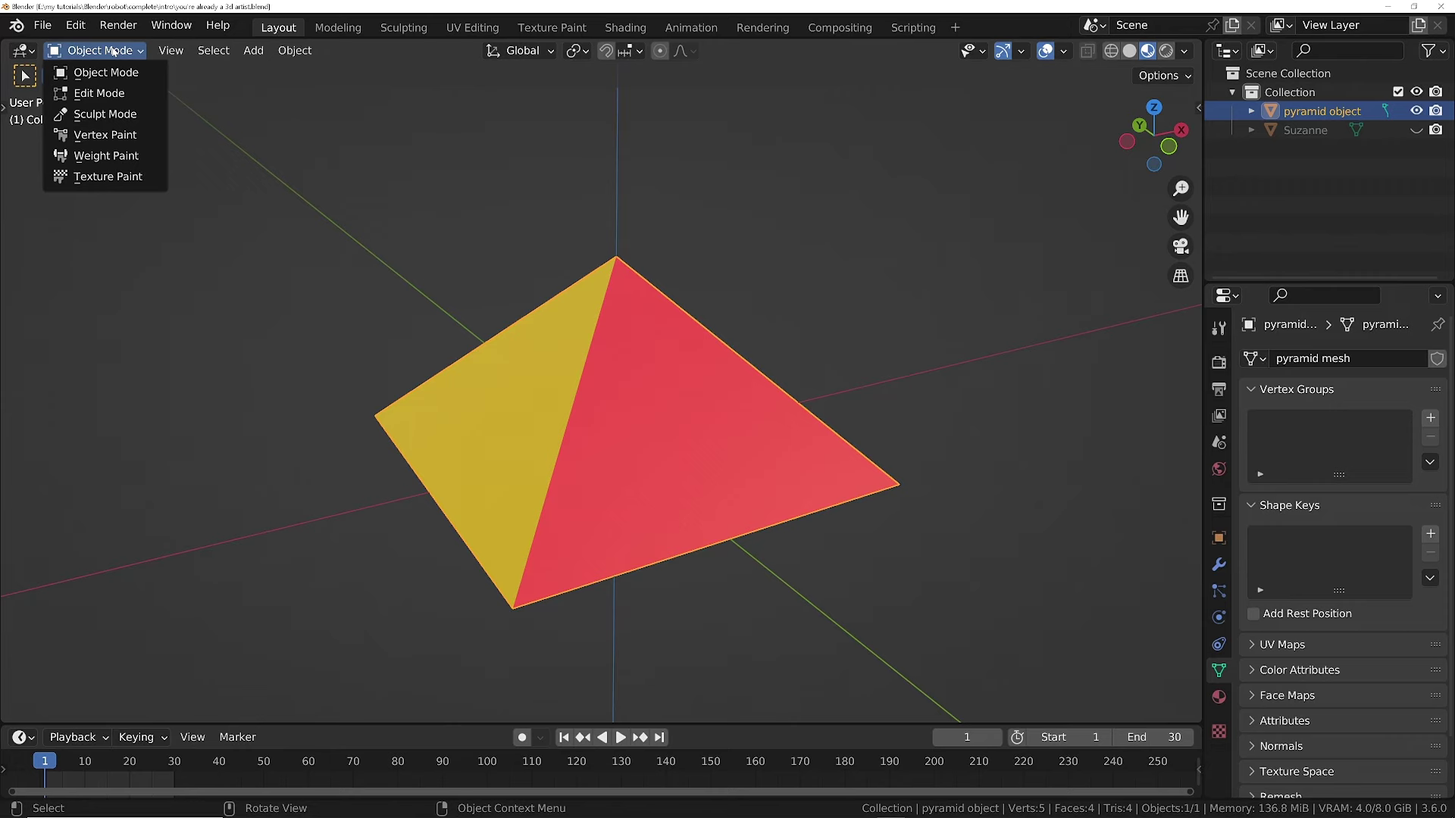
left_click(99, 93)
left_click(618, 246)
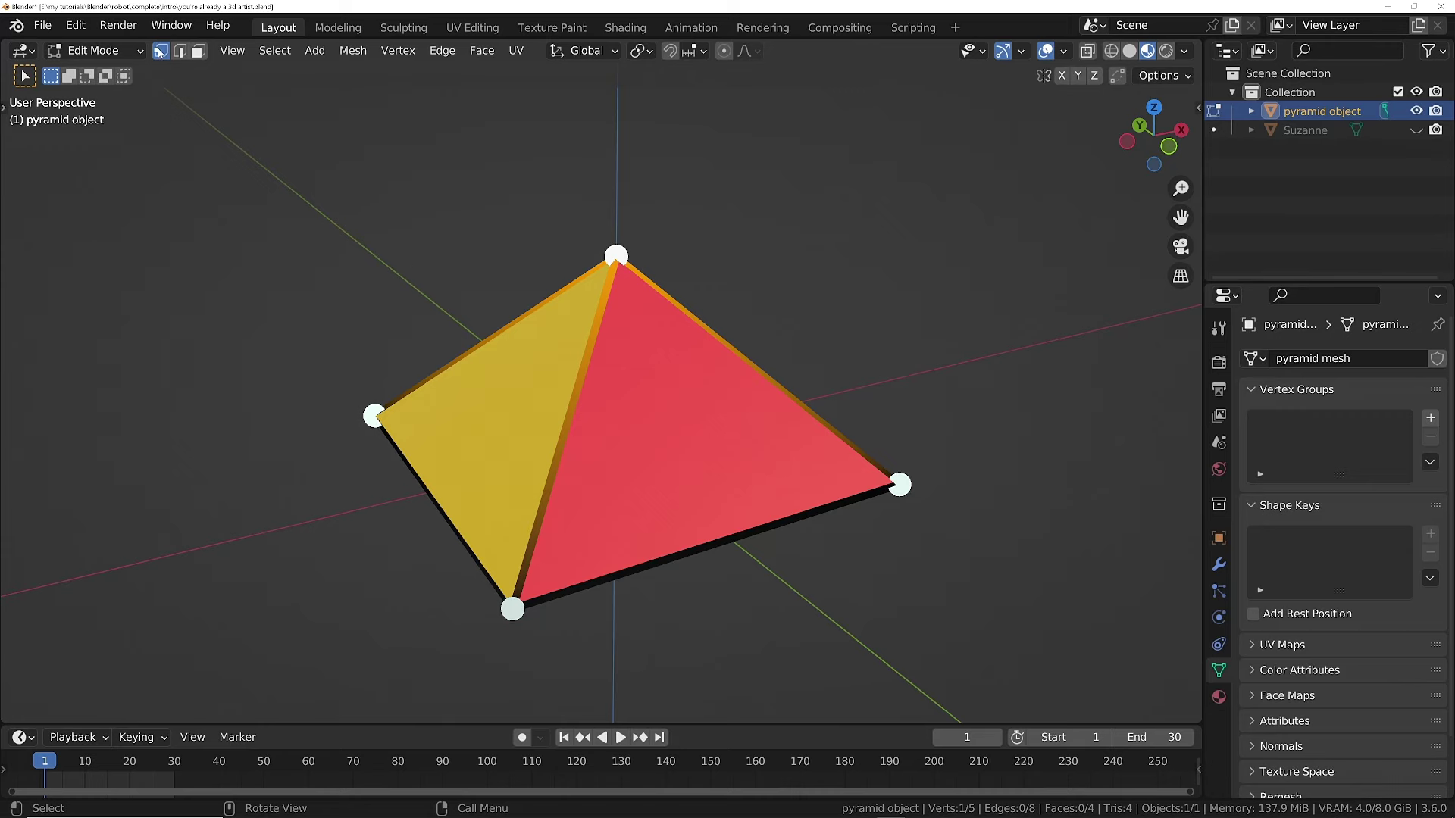
left_click(179, 51)
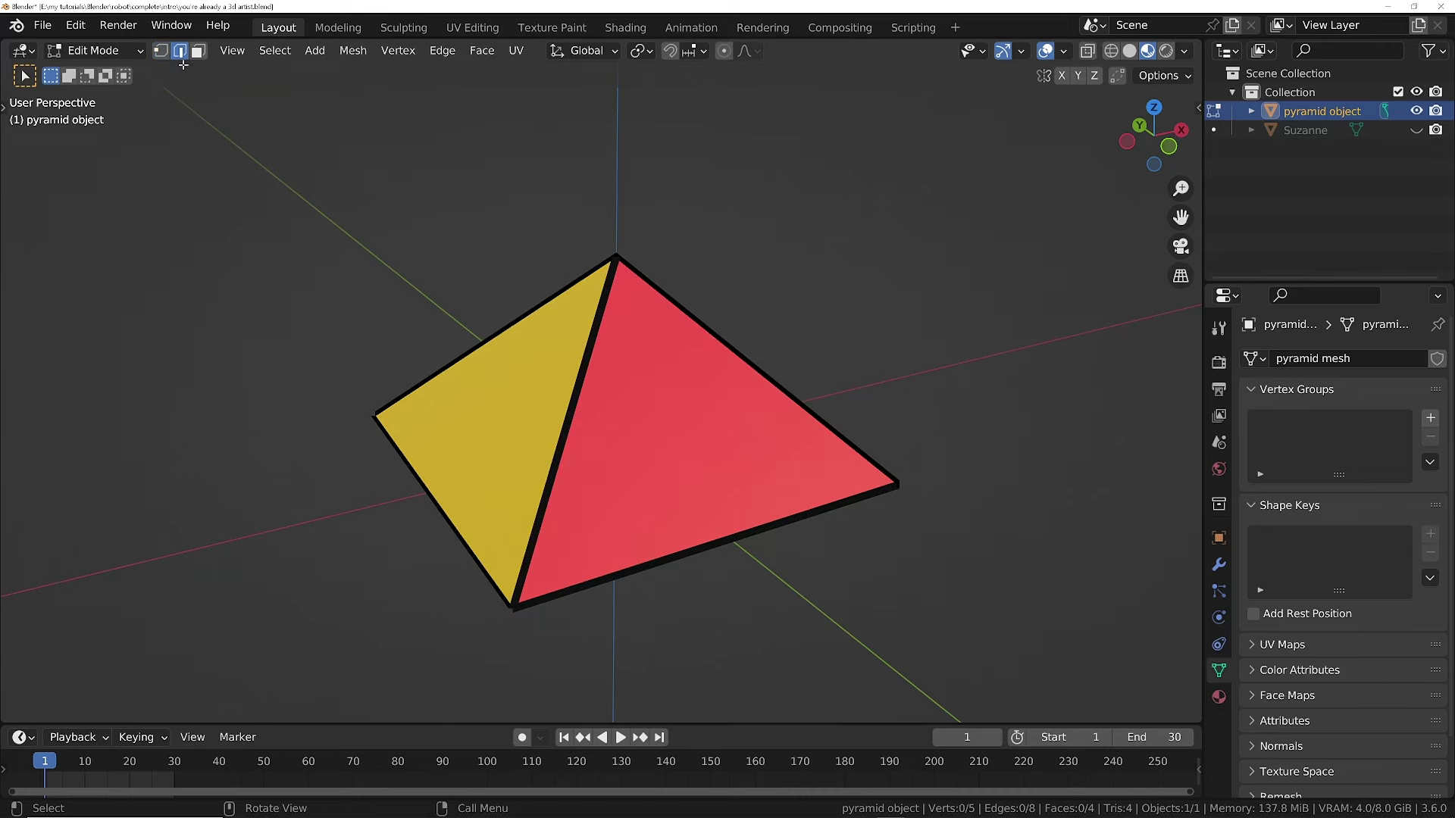
left_click(160, 50)
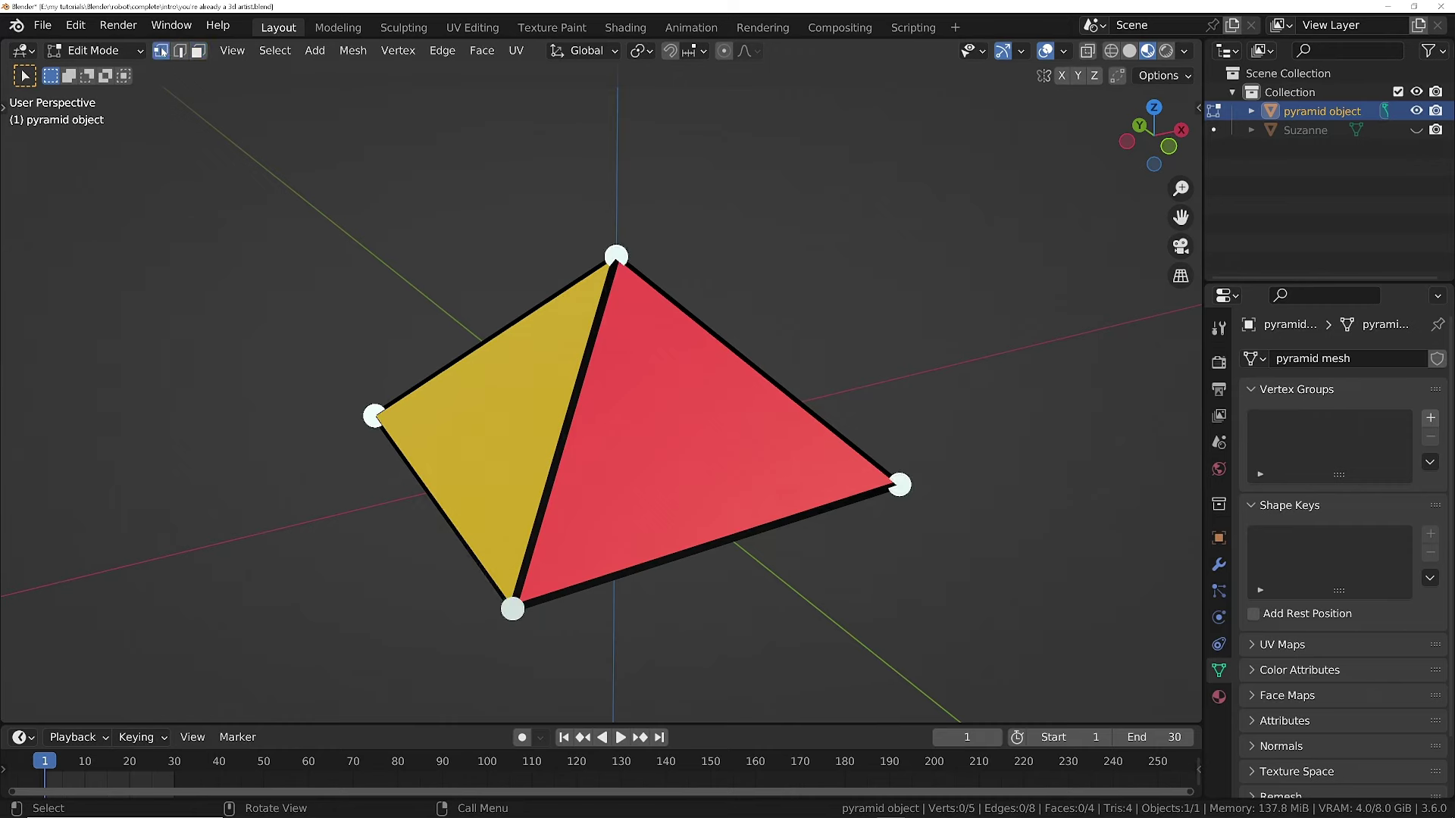
Cycle edge, face and vertex select modes, then trial-move the top vertex and cancel.
key("2")
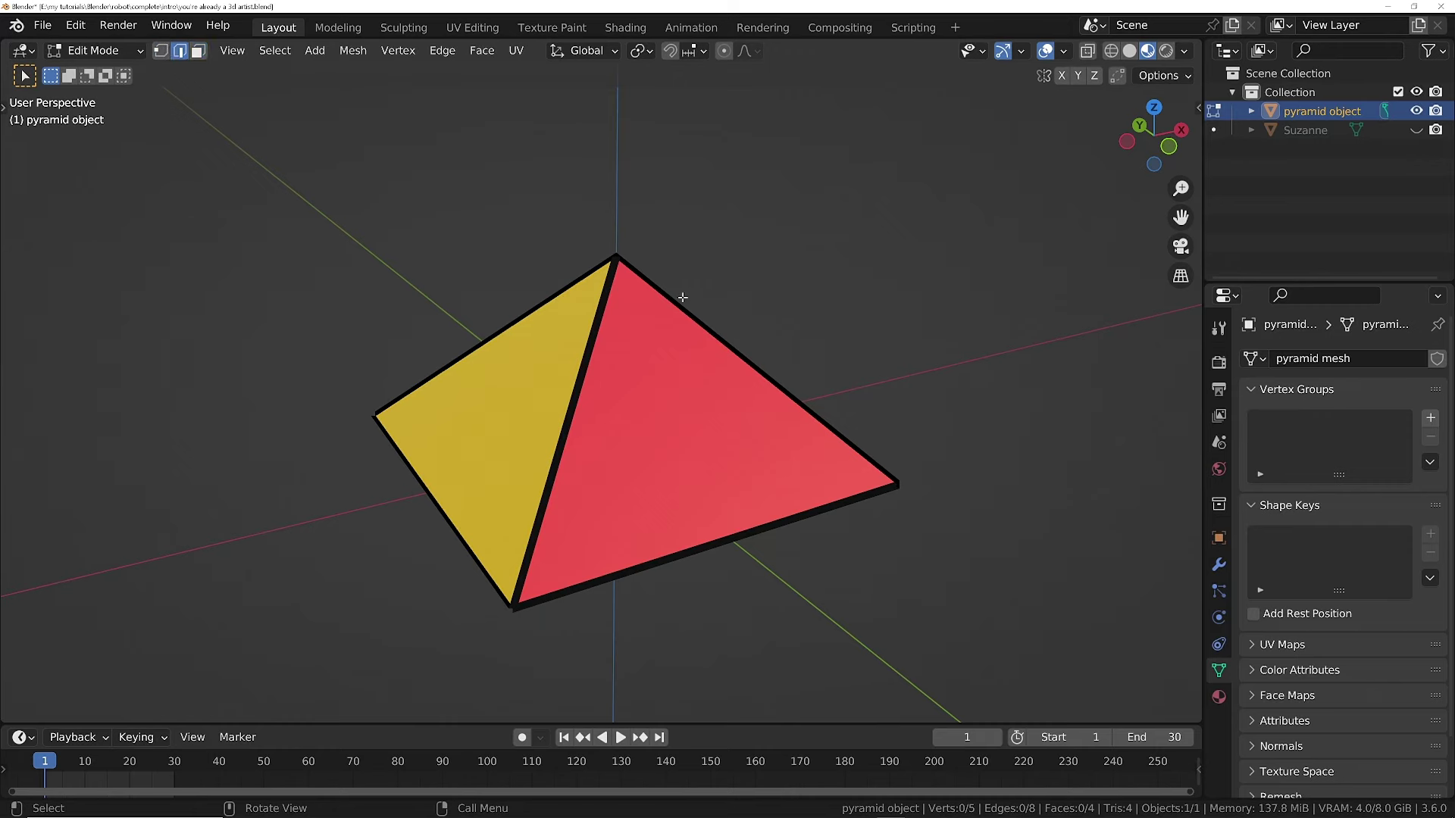
key("3")
key("1")
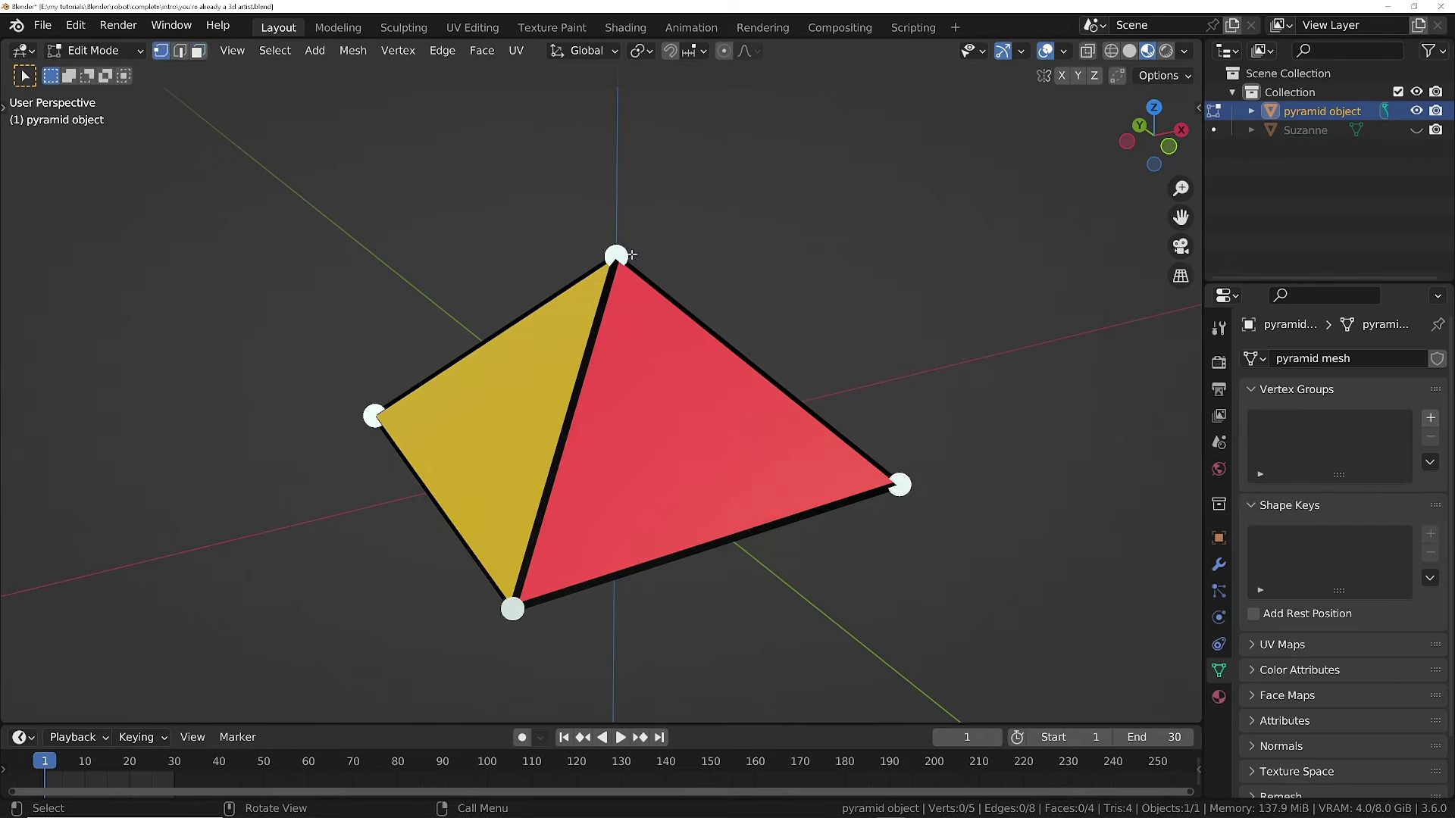
left_click(616, 256)
key("g")
right_click(587, 290)
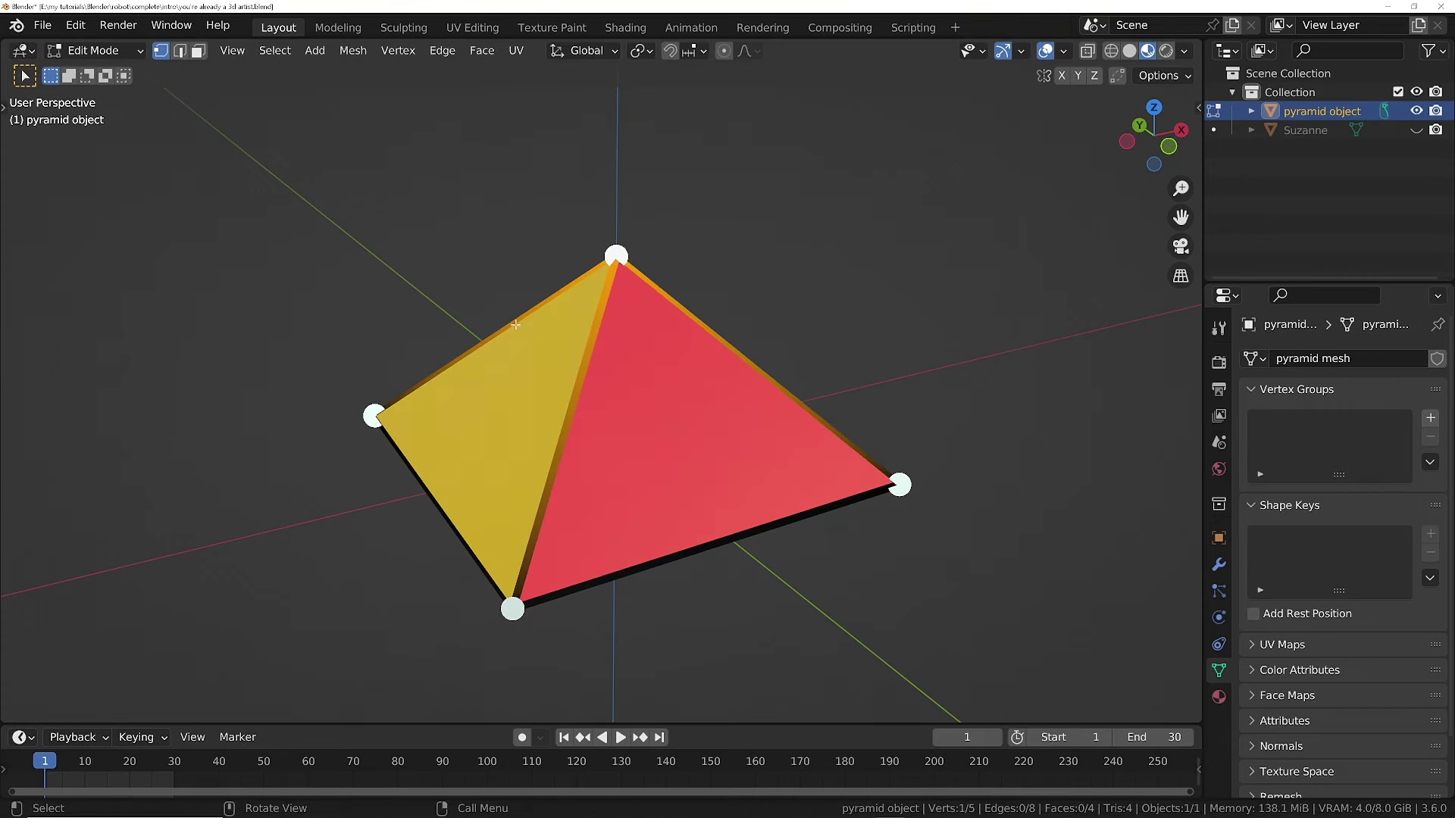
Trial-move the upper-left edge and the yellow face, cancelling each move.
key("2")
left_click(507, 327)
key("g")
right_click(291, 163)
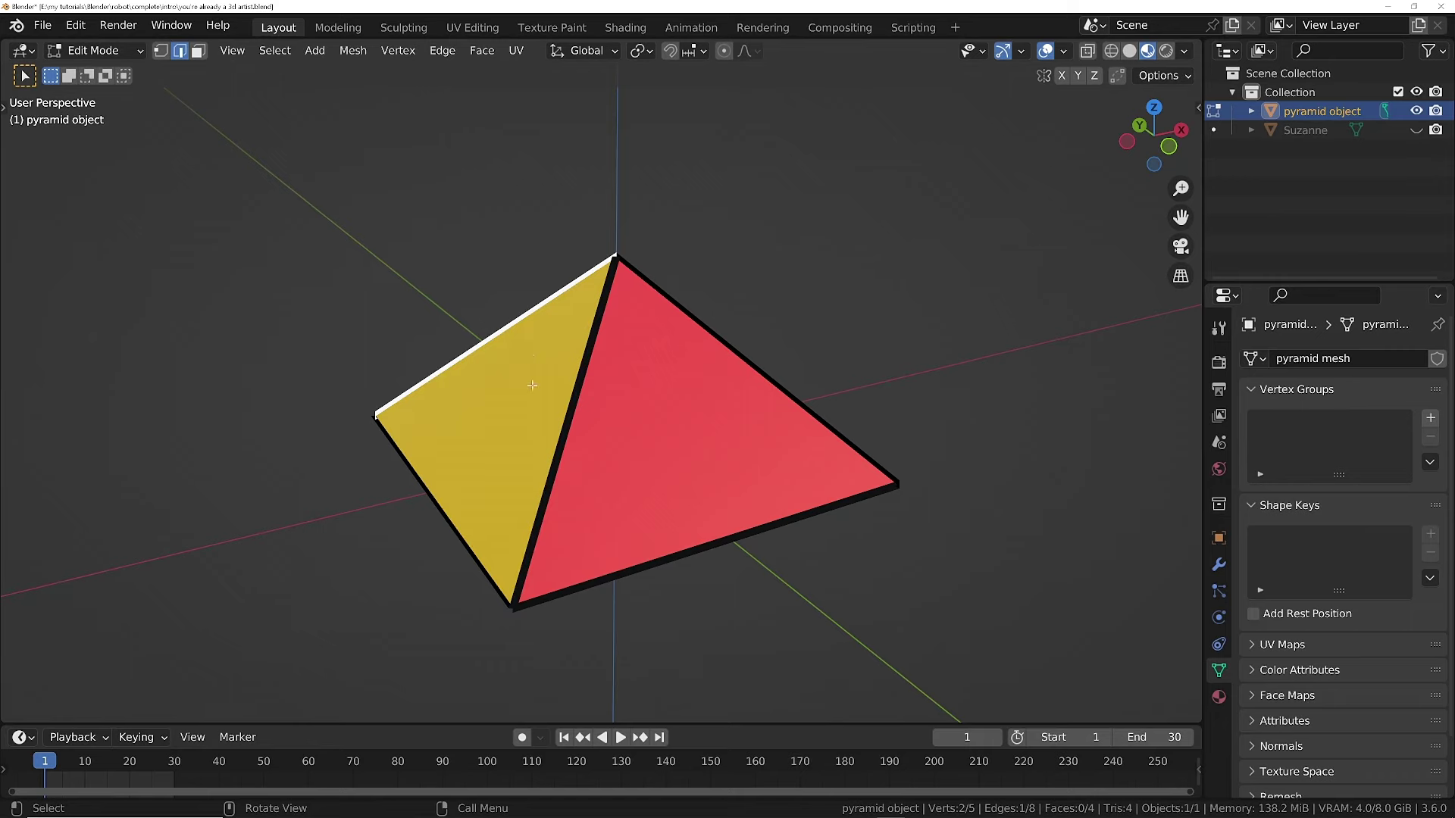
key("3")
left_click(532, 387)
key("g")
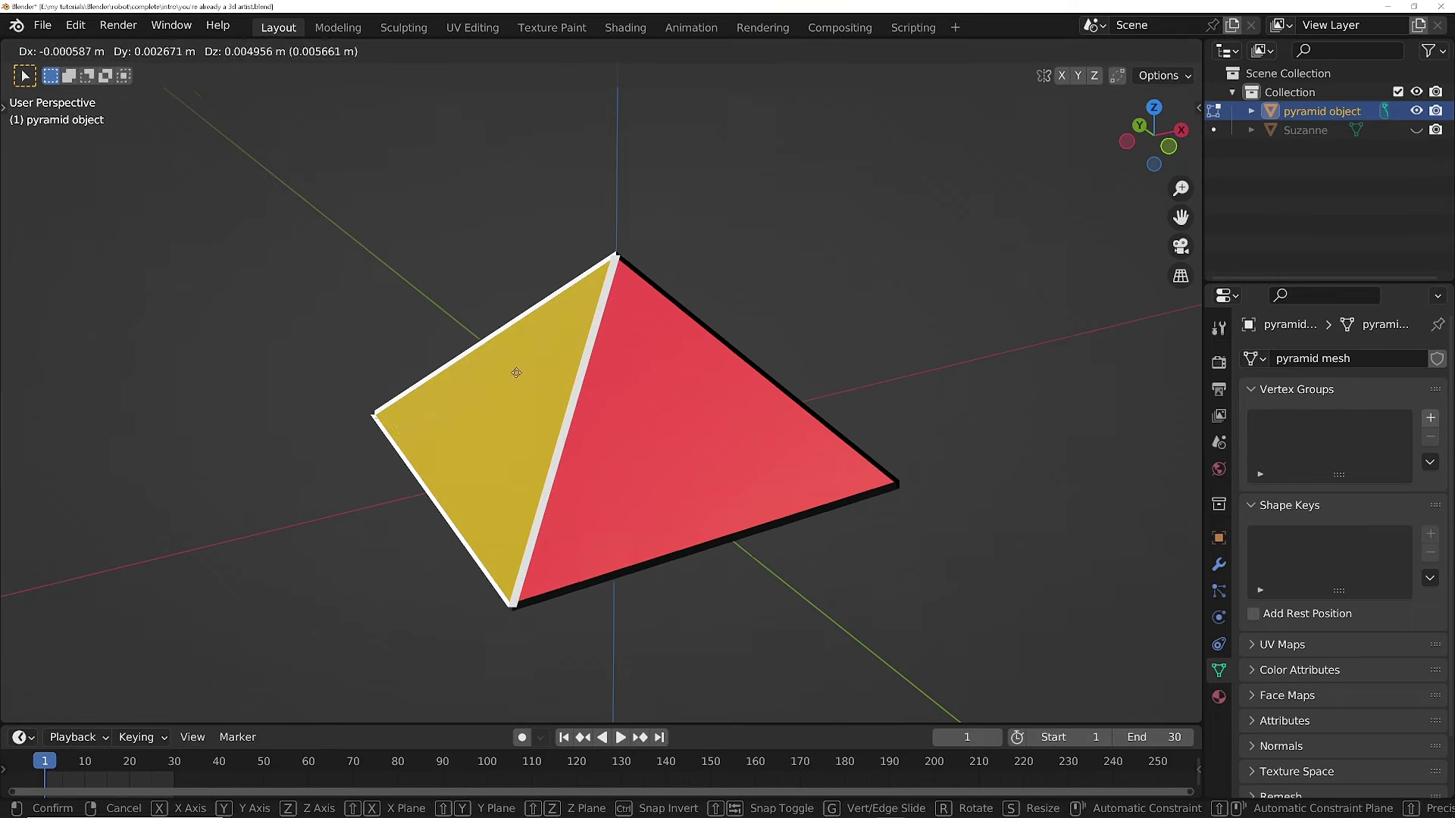
right_click(159, 248)
Extrude the red face in place, then select the entire mesh.
left_click(703, 407)
middle_click_drag(640, 303, 678, 319)
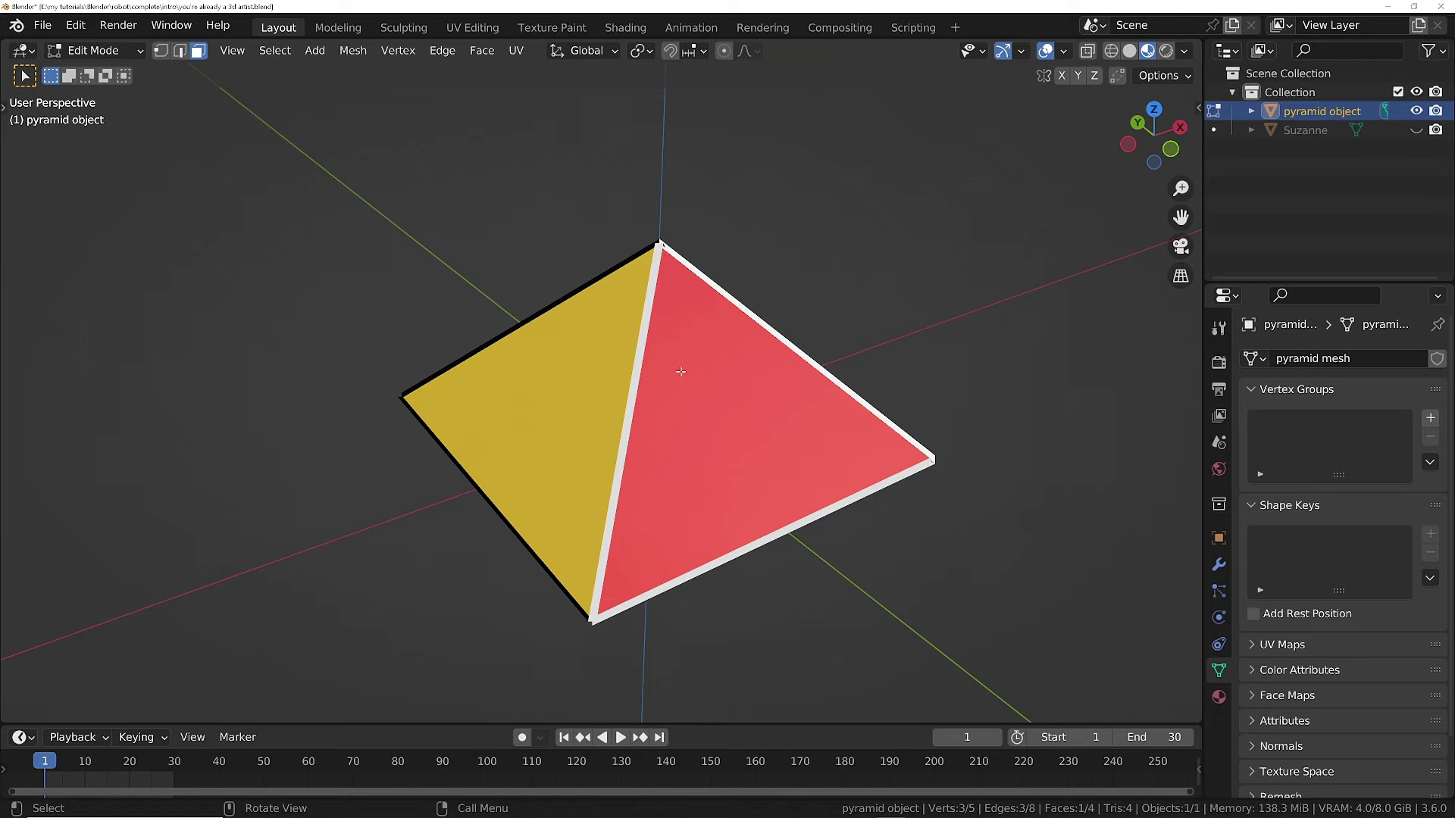
mouse_move(667, 370)
middle_mouse_down()
mouse_move(644, 367)
mouse_move(682, 364)
middle_mouse_up()
key("e")
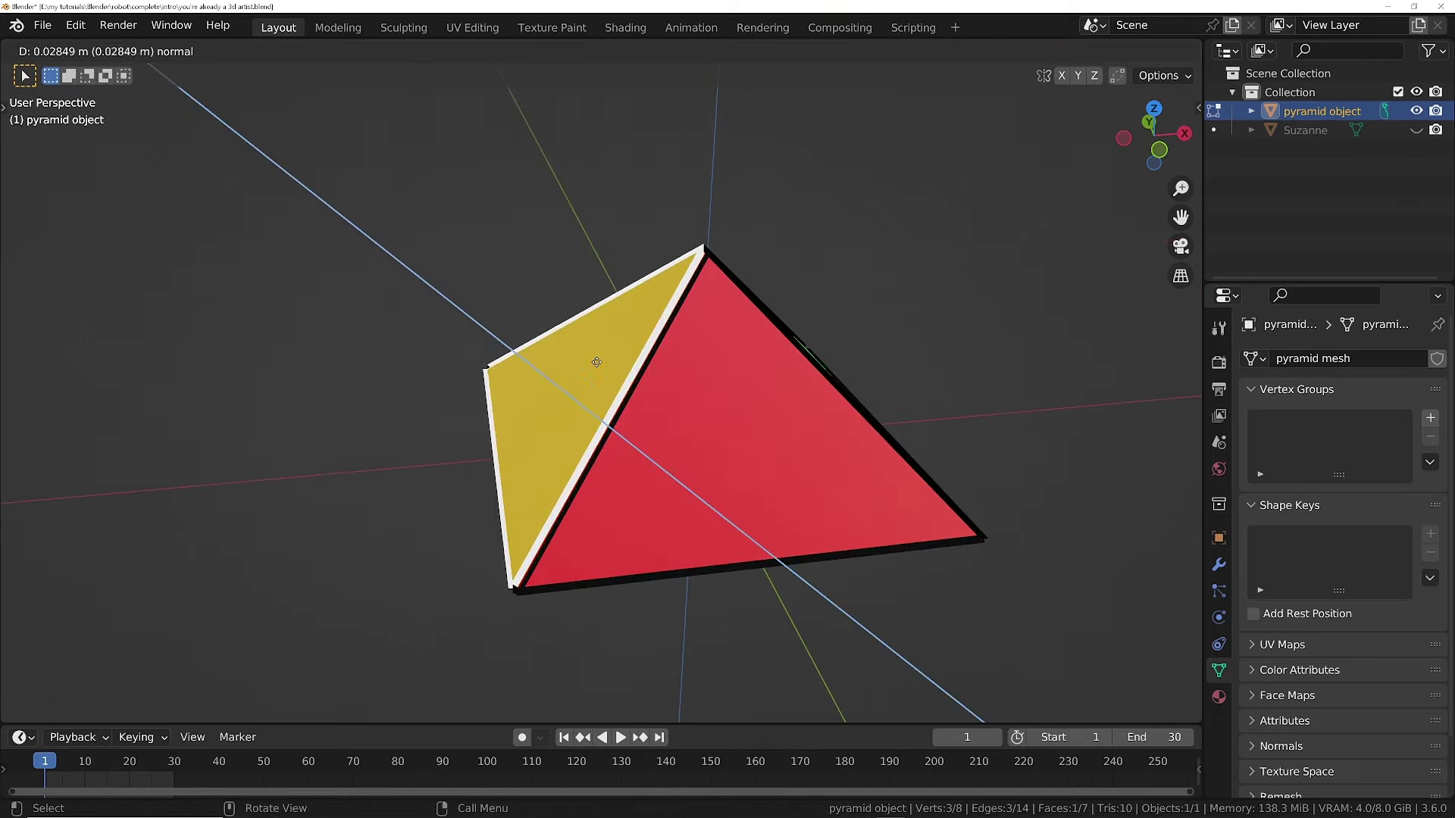
right_click(595, 364)
middle_click_drag(594, 364, 714, 353)
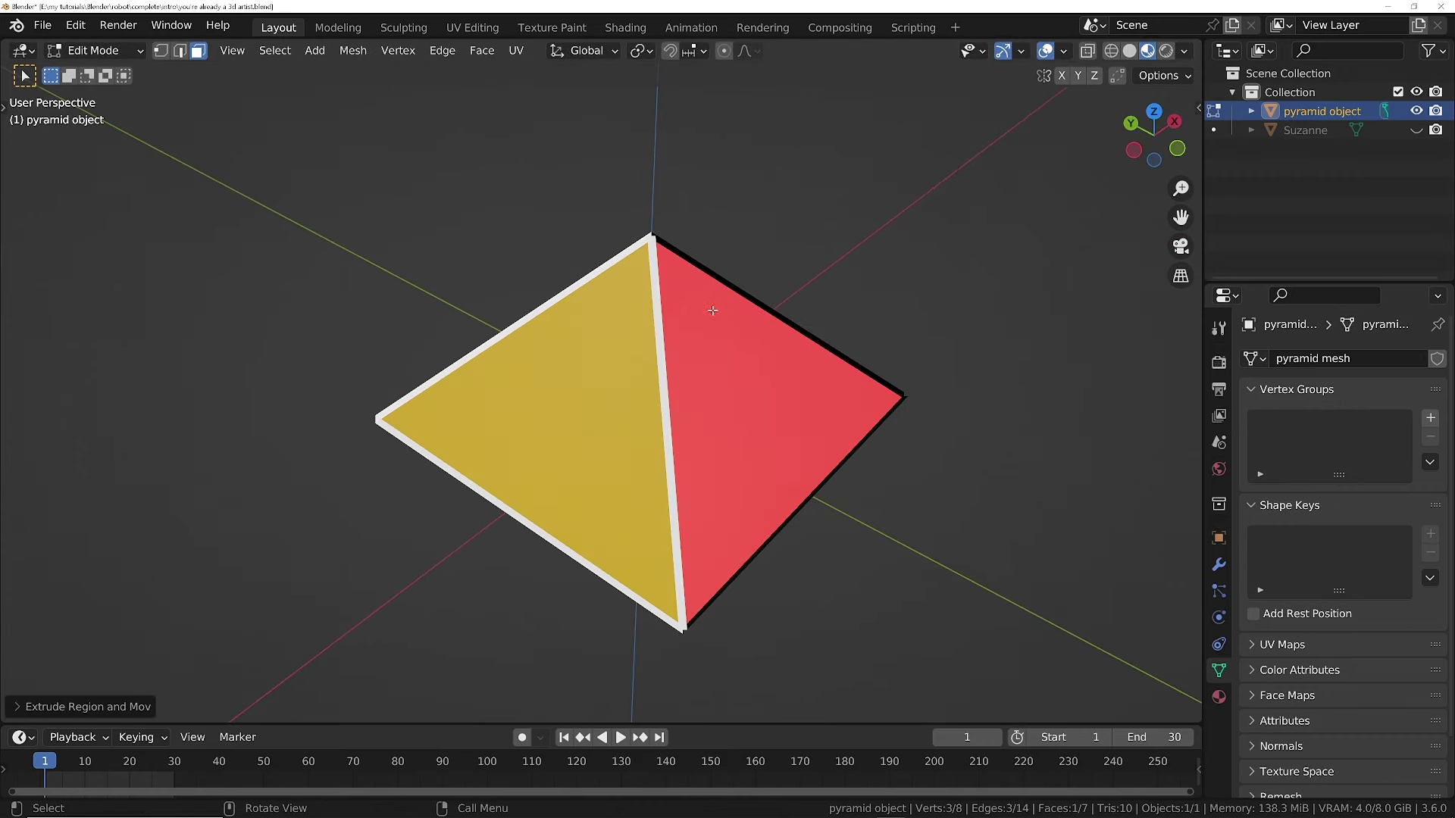
key("a")
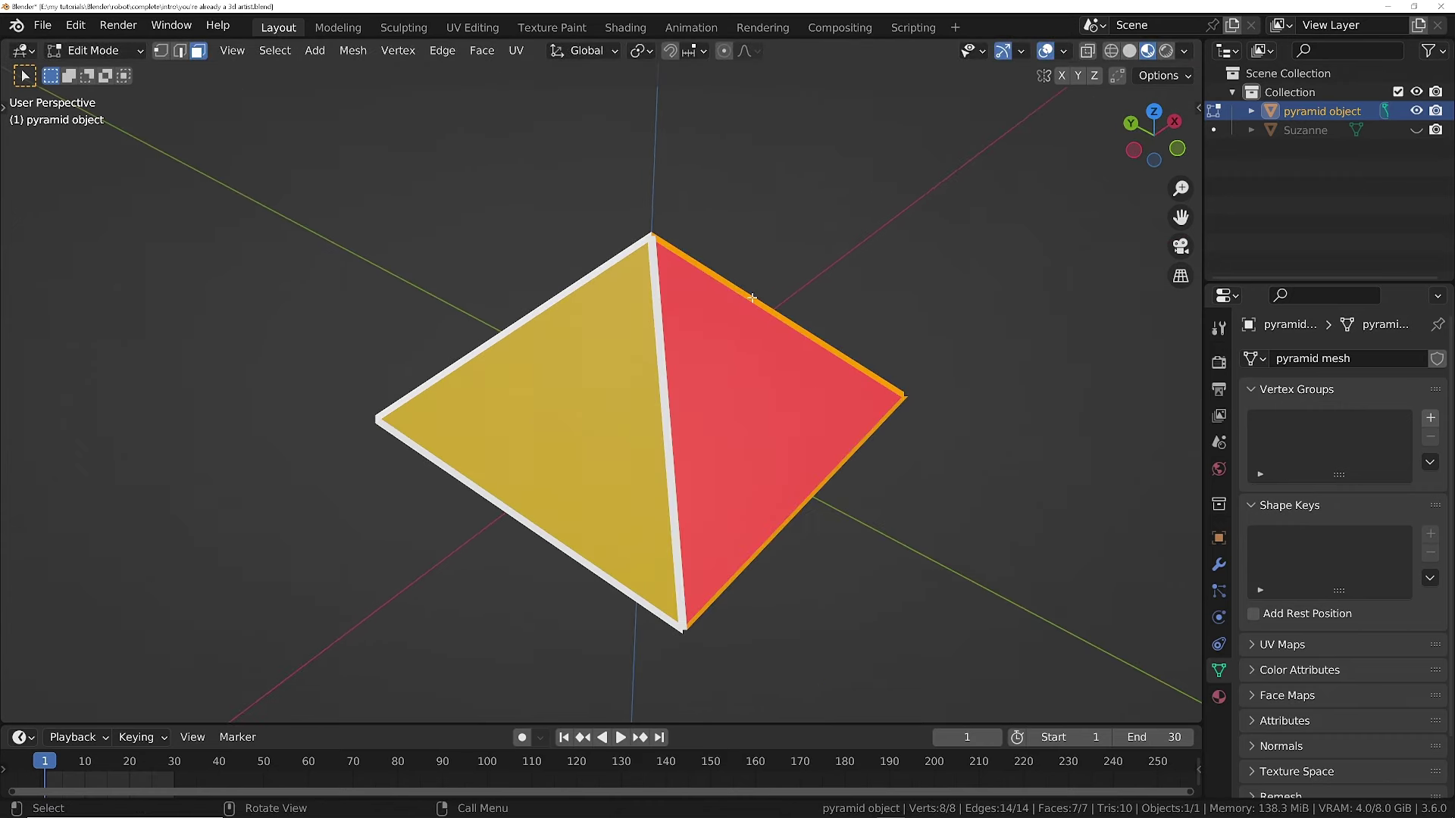
Subdivide the whole mesh, repeating with Shift+R until it reaches 7,168 faces.
right_click(899, 162)
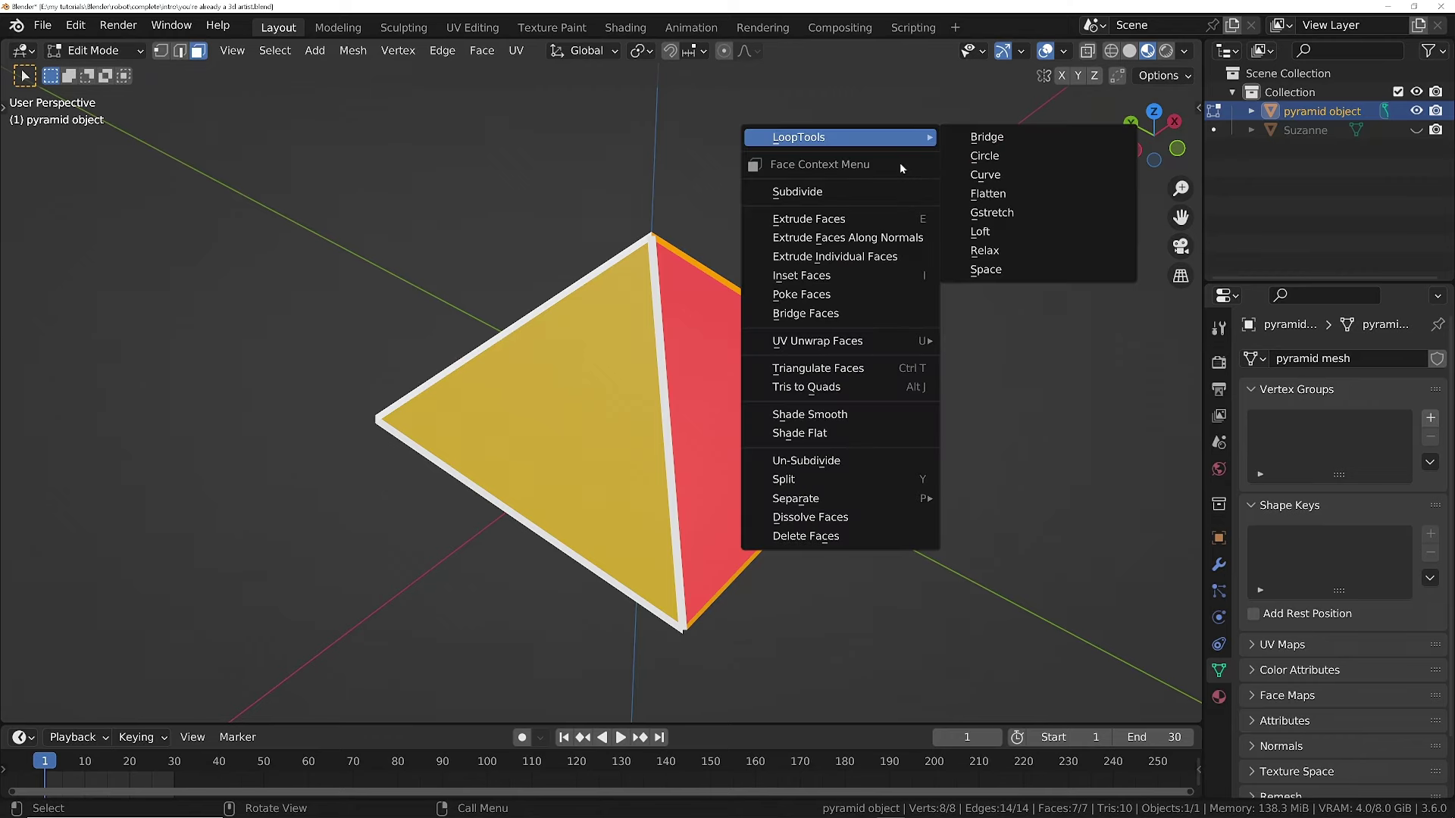
left_click(806, 193)
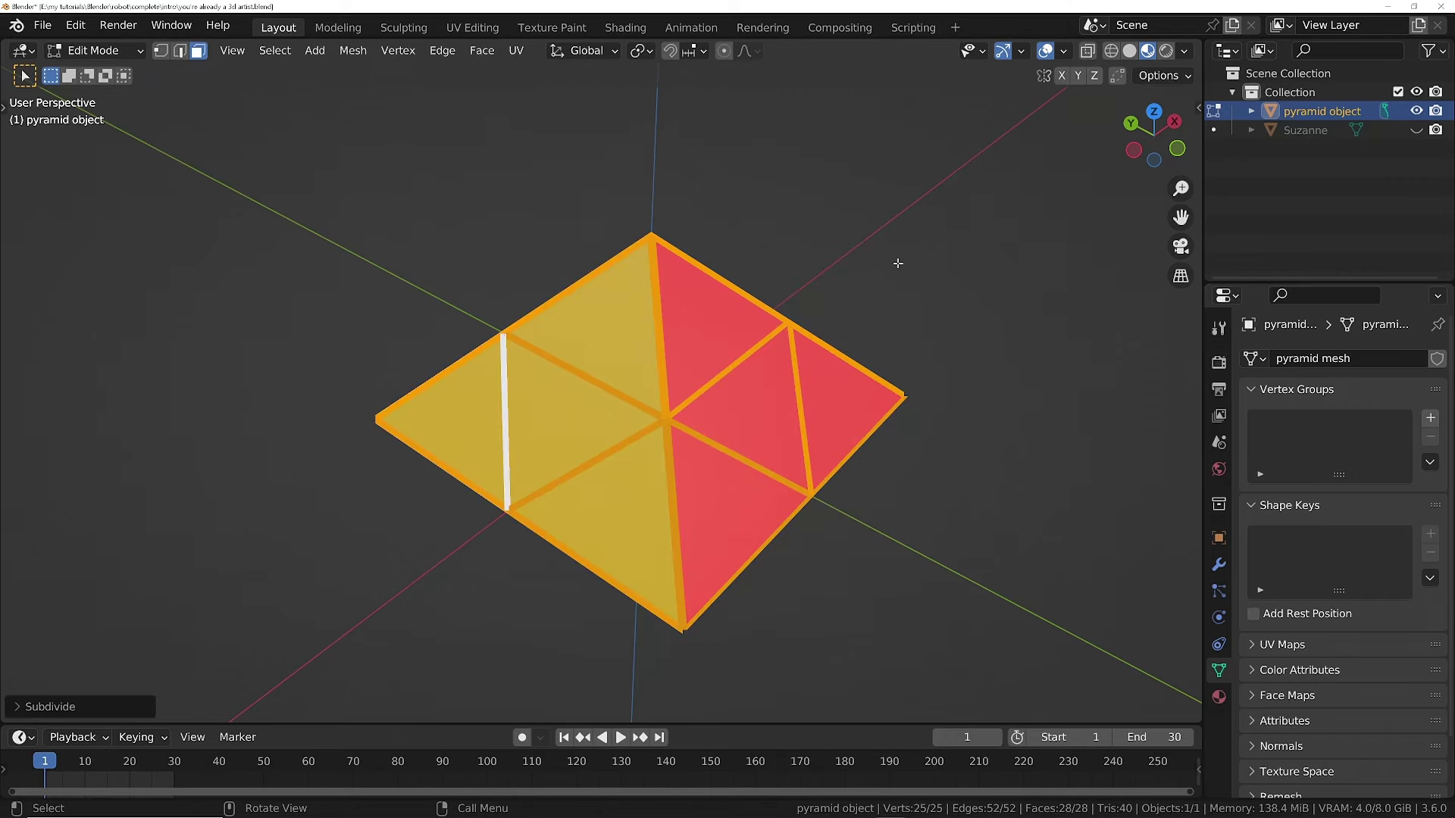
key("shift+r")
key("shift+r")
key("shift+r")
key("shift+r")
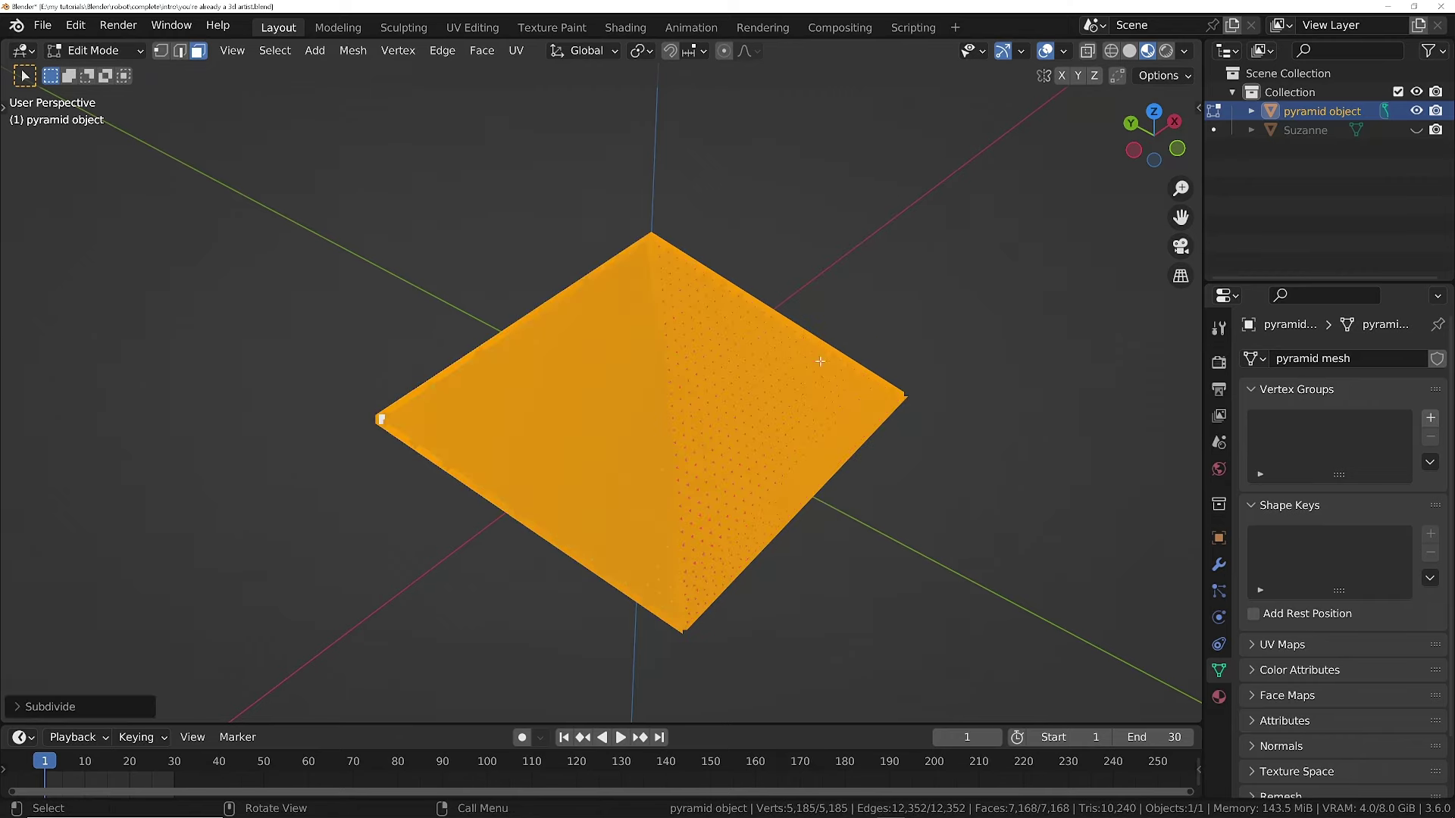
middle_click_drag(897, 254, 801, 347)
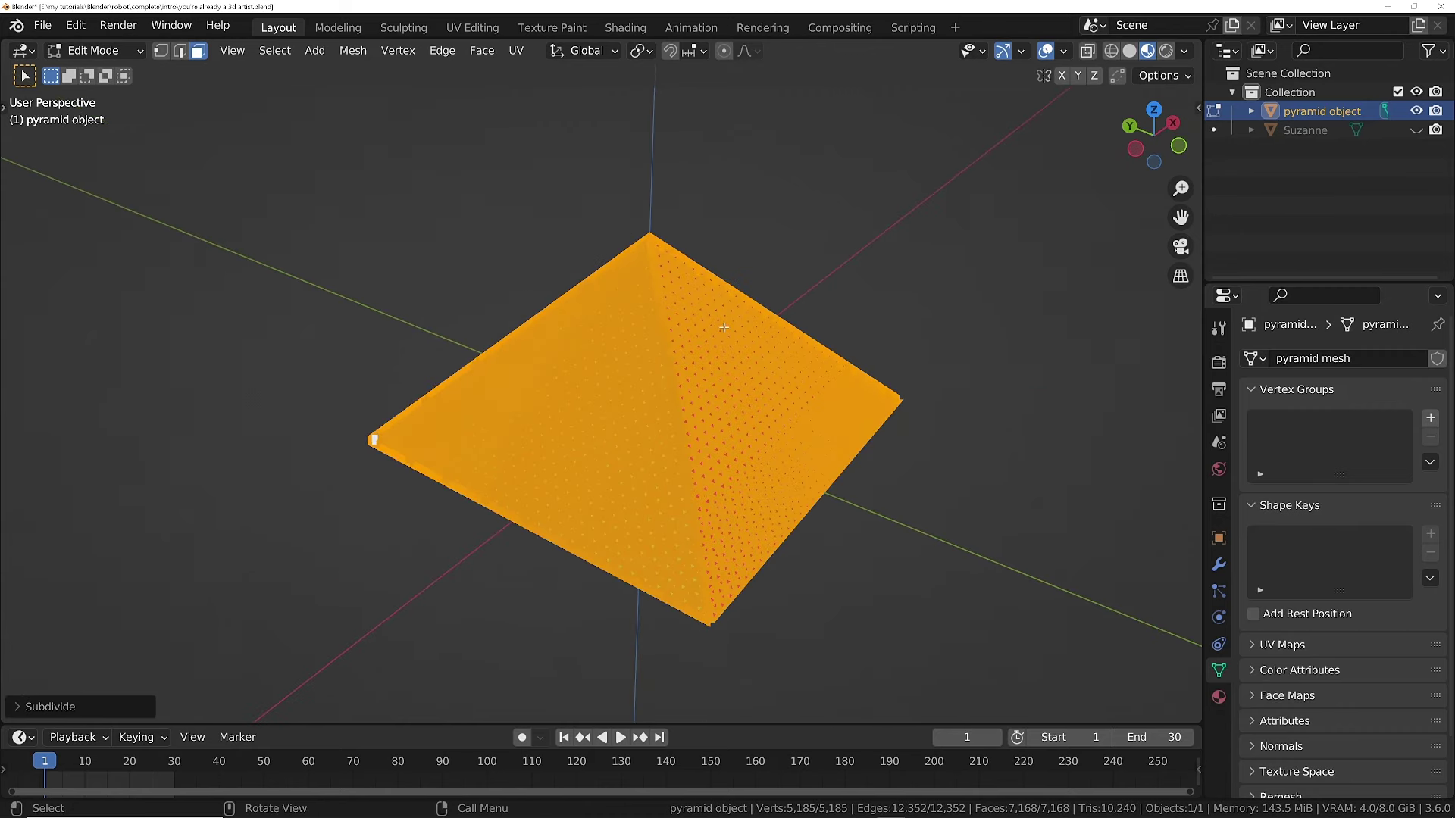
Open the interaction mode list to leave Edit Mode.
left_click(120, 53)
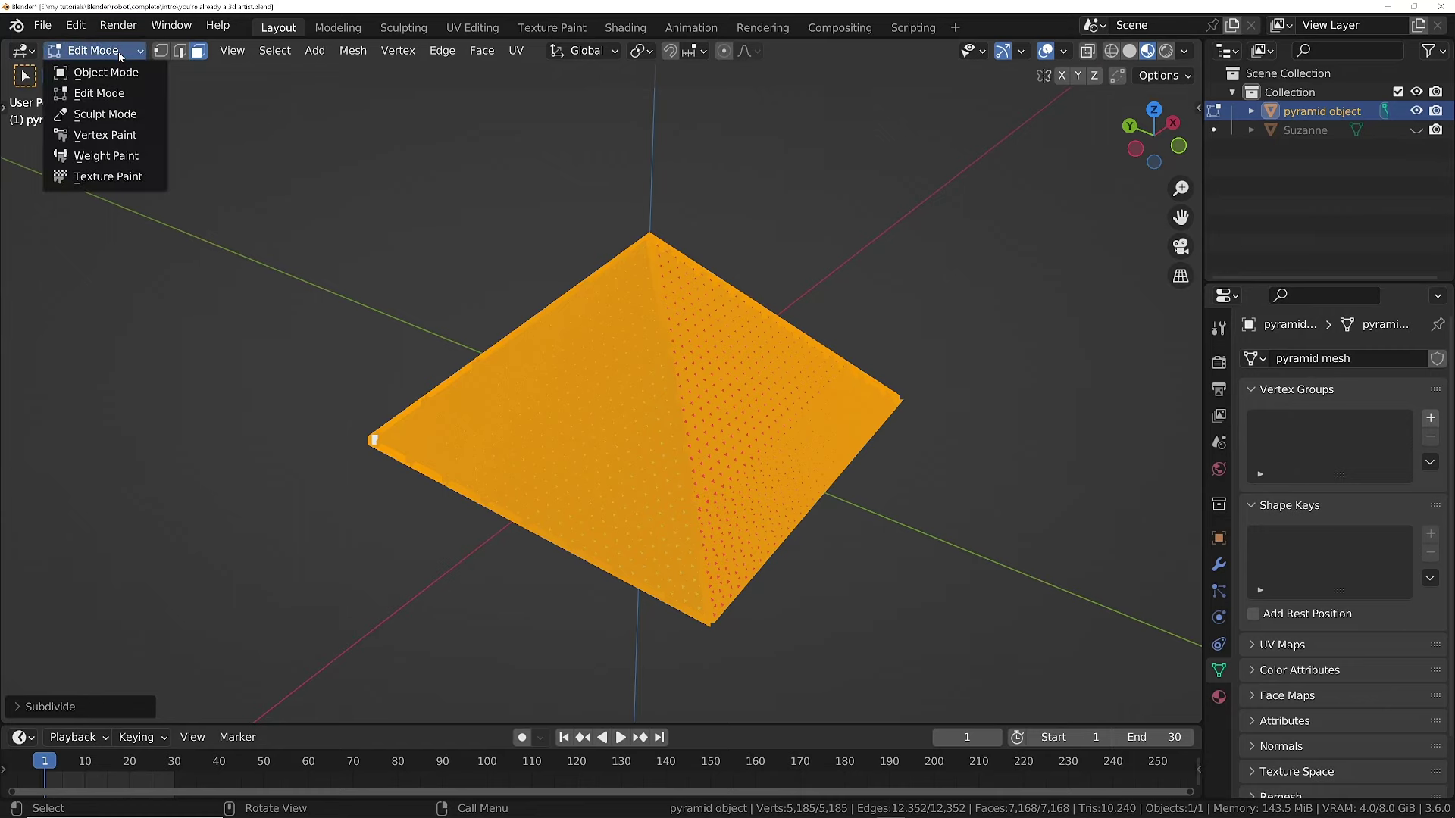
Enter Sculpt Mode, show the brush sidebar, and select the Draw brush.
left_click(120, 115)
key("t")
left_click(27, 639)
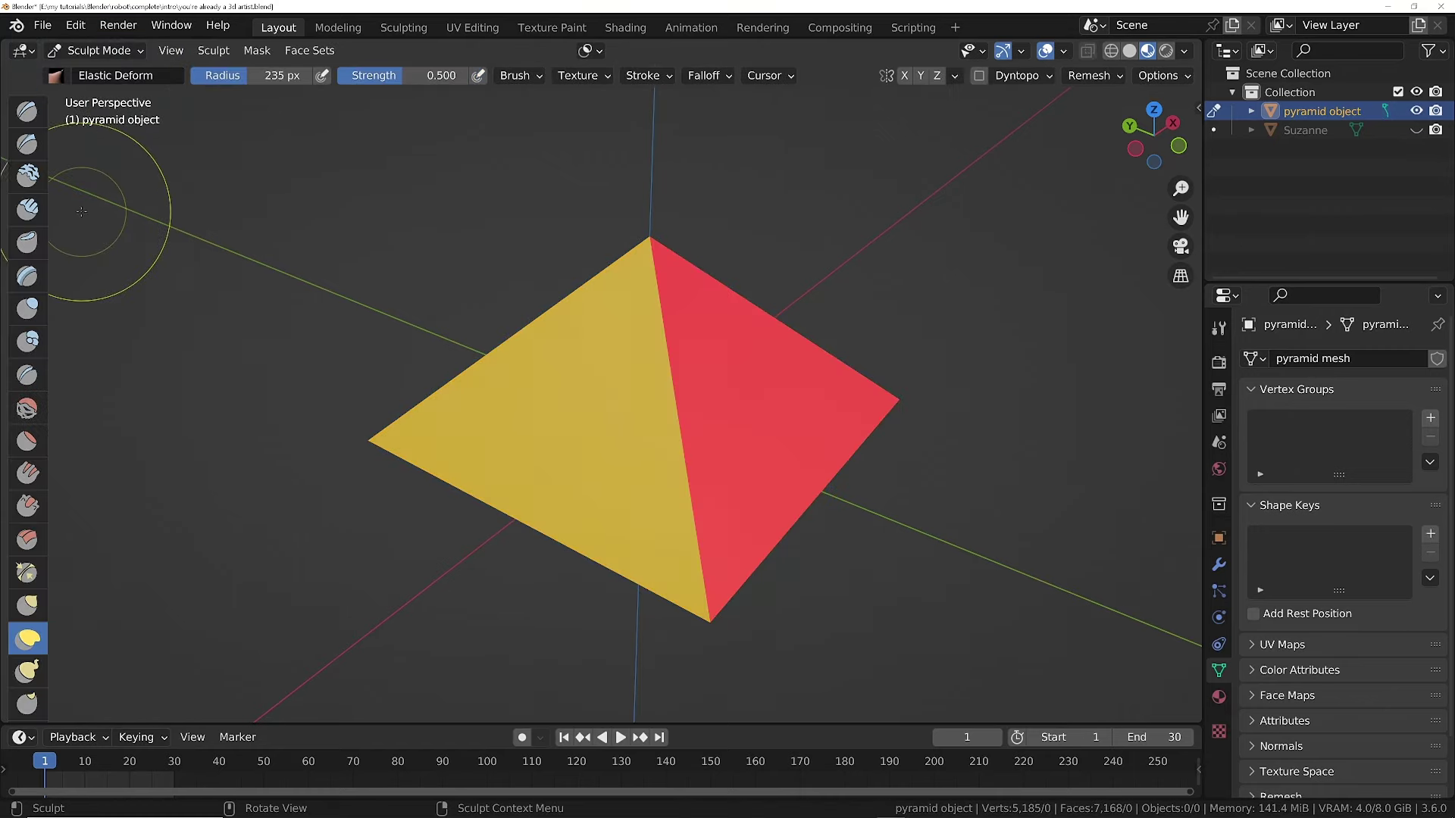
key("n")
middle_click_drag(618, 536, 242, 195)
left_click(27, 112)
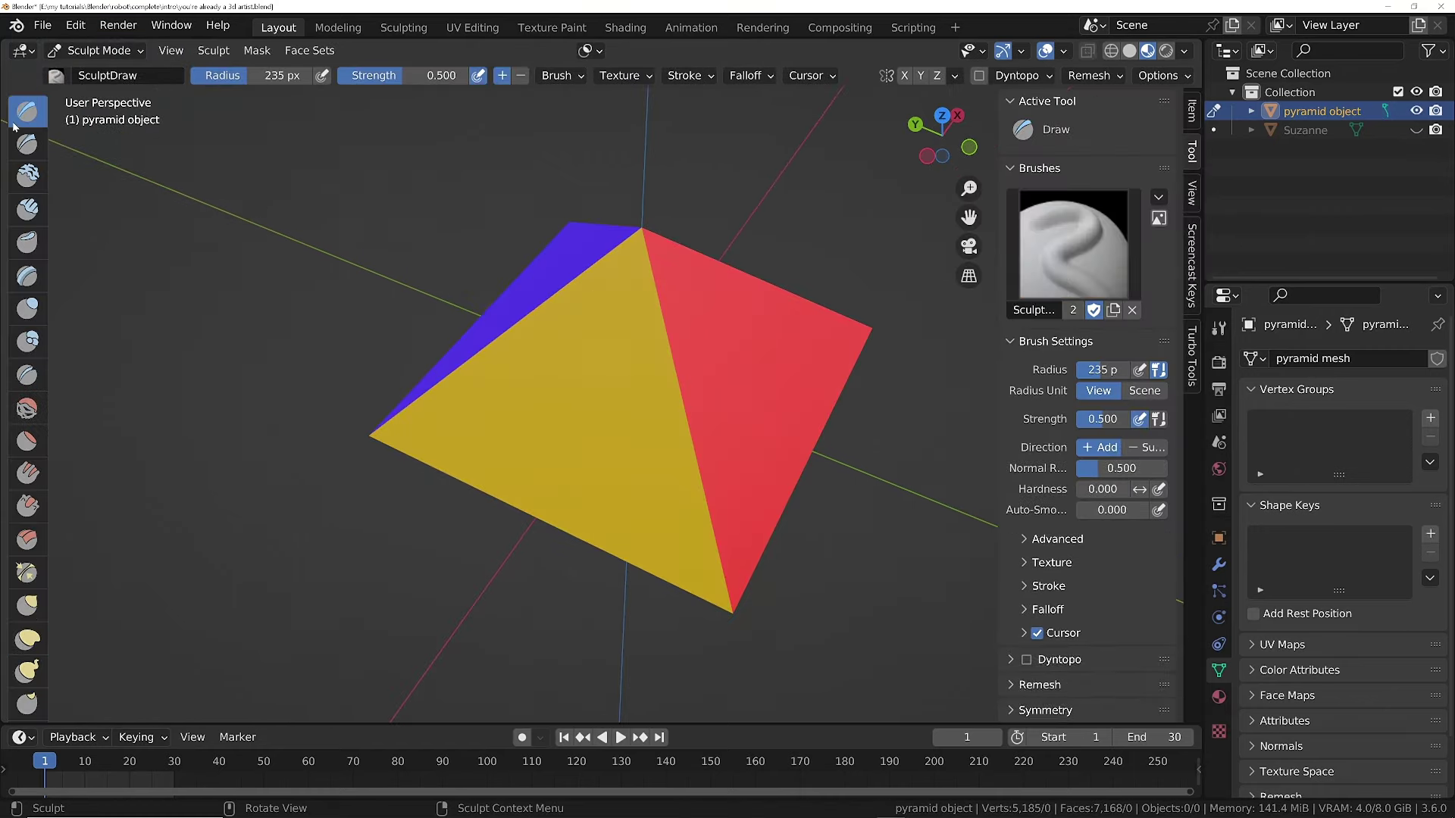
Sculpt dents across the yellow, blue and green faces, then reframe the whole pyramid.
mouse_move(568, 458)
left_mouse_down()
mouse_move(599, 413)
mouse_move(758, 333)
mouse_move(648, 265)
mouse_move(530, 424)
left_mouse_up()
middle_click_drag(531, 425, 485, 334)
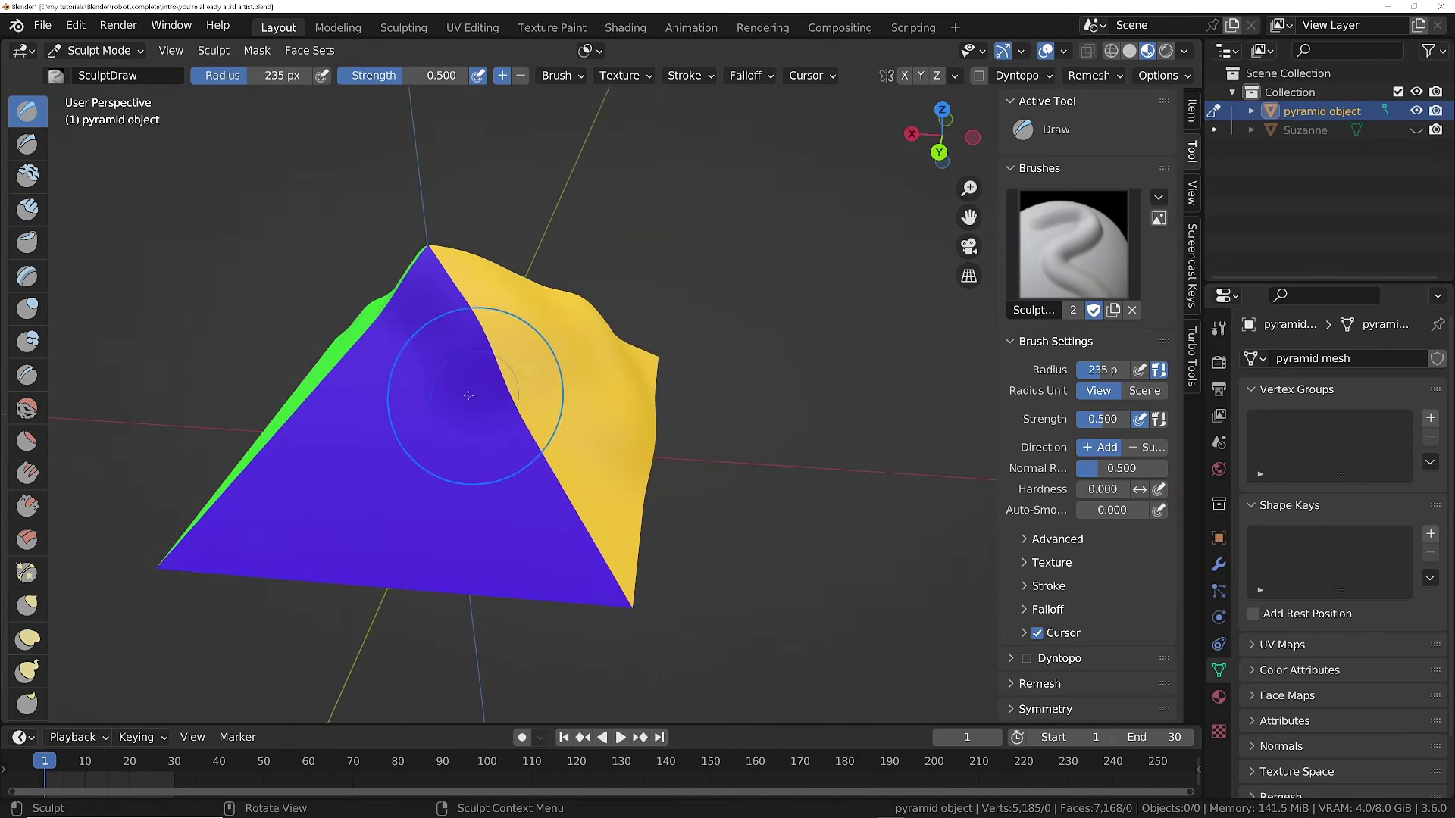
mouse_move(485, 334)
left_mouse_down()
mouse_move(309, 385)
mouse_move(523, 545)
mouse_move(576, 425)
mouse_move(454, 394)
left_mouse_up()
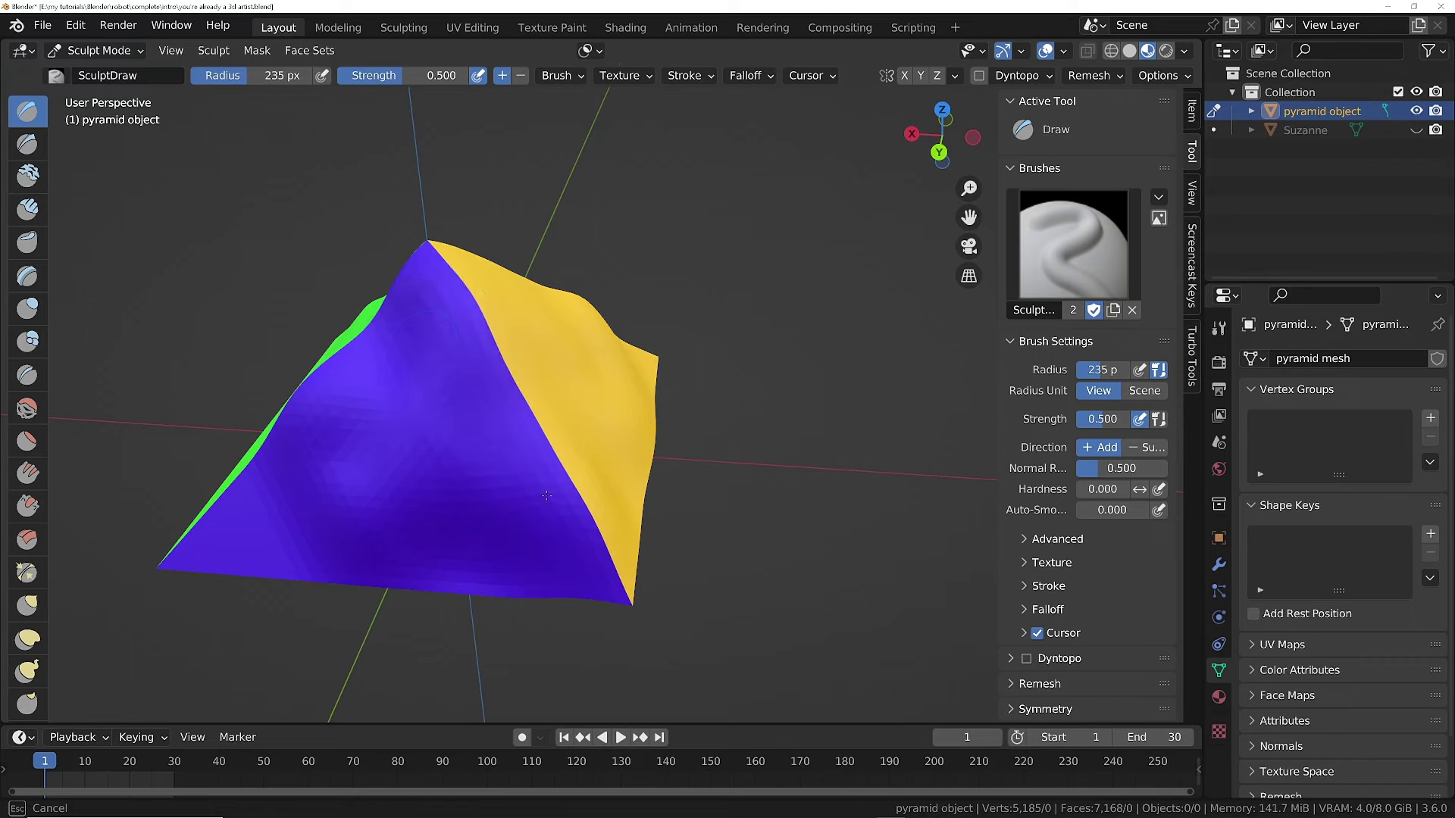
mouse_move(455, 394)
middle_mouse_down()
mouse_move(697, 379)
mouse_move(379, 394)
middle_mouse_up()
mouse_move(379, 394)
left_mouse_down()
mouse_move(363, 424)
mouse_move(531, 485)
mouse_move(485, 329)
left_mouse_up()
key("KP_Decimal")
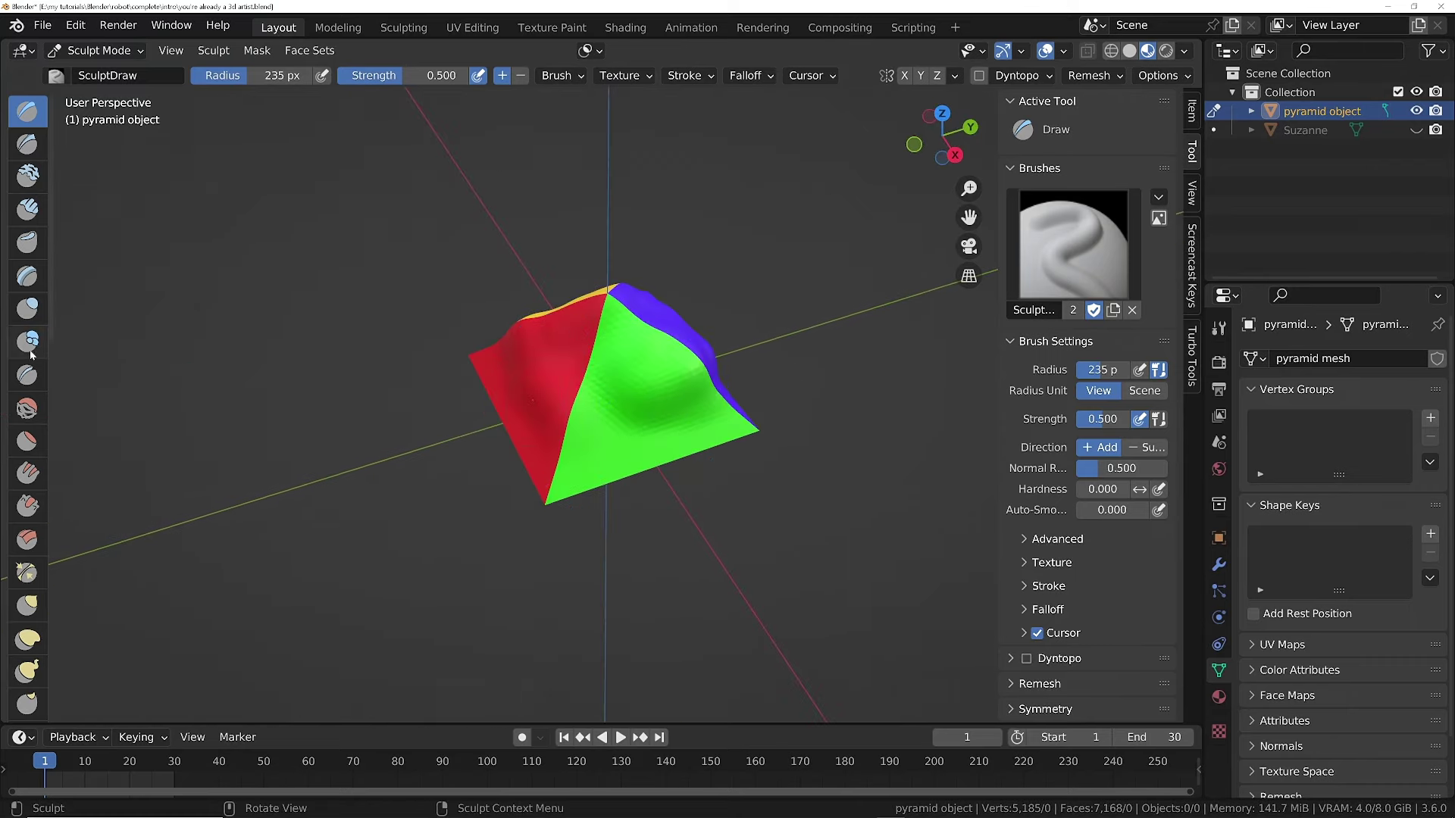
scroll(31, 354, "down", 5)
scroll(27, 379, "up", 5)
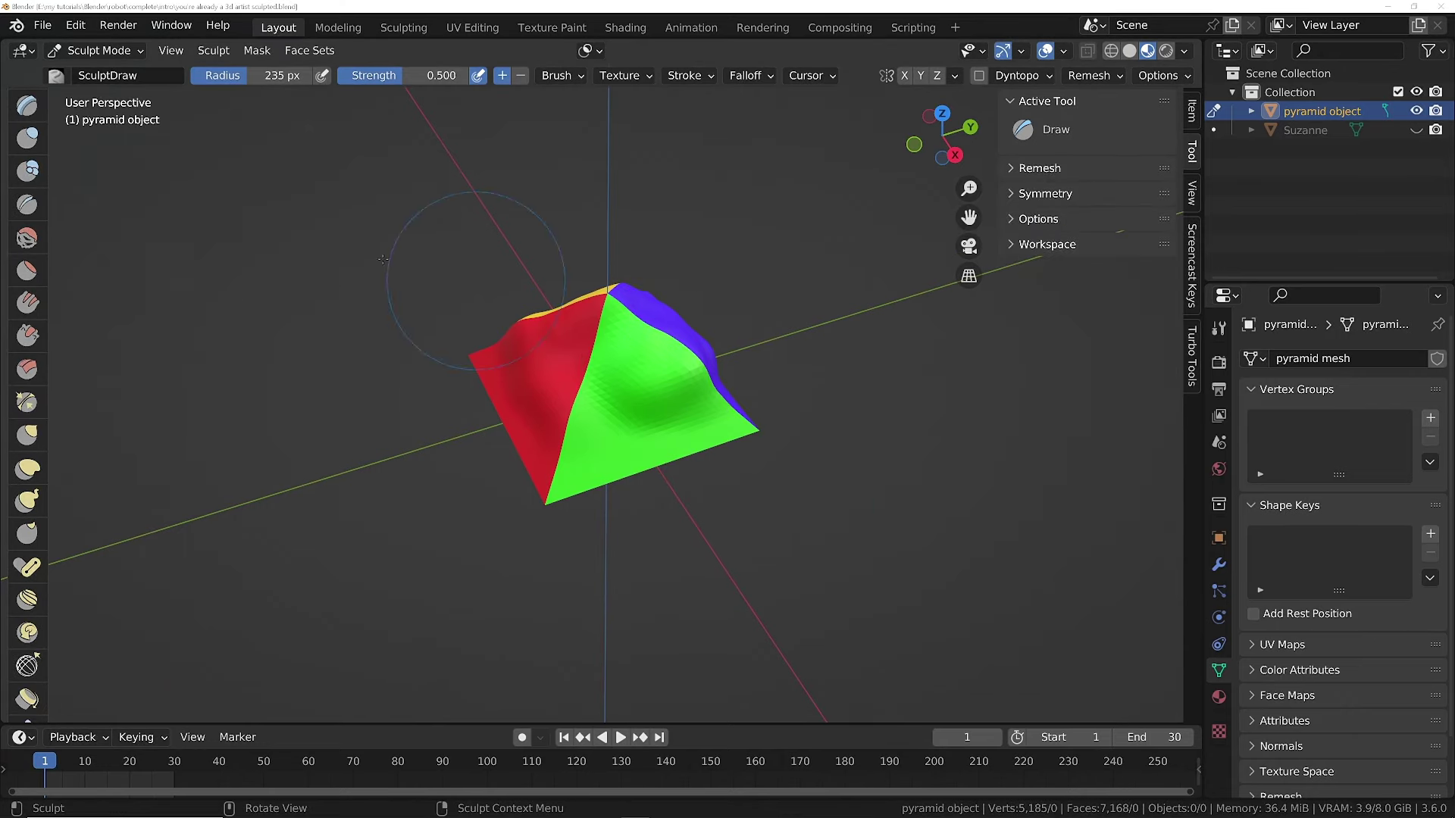
Switch the pyramid to Object Mode and add a Mirror modifier.
left_click(115, 53)
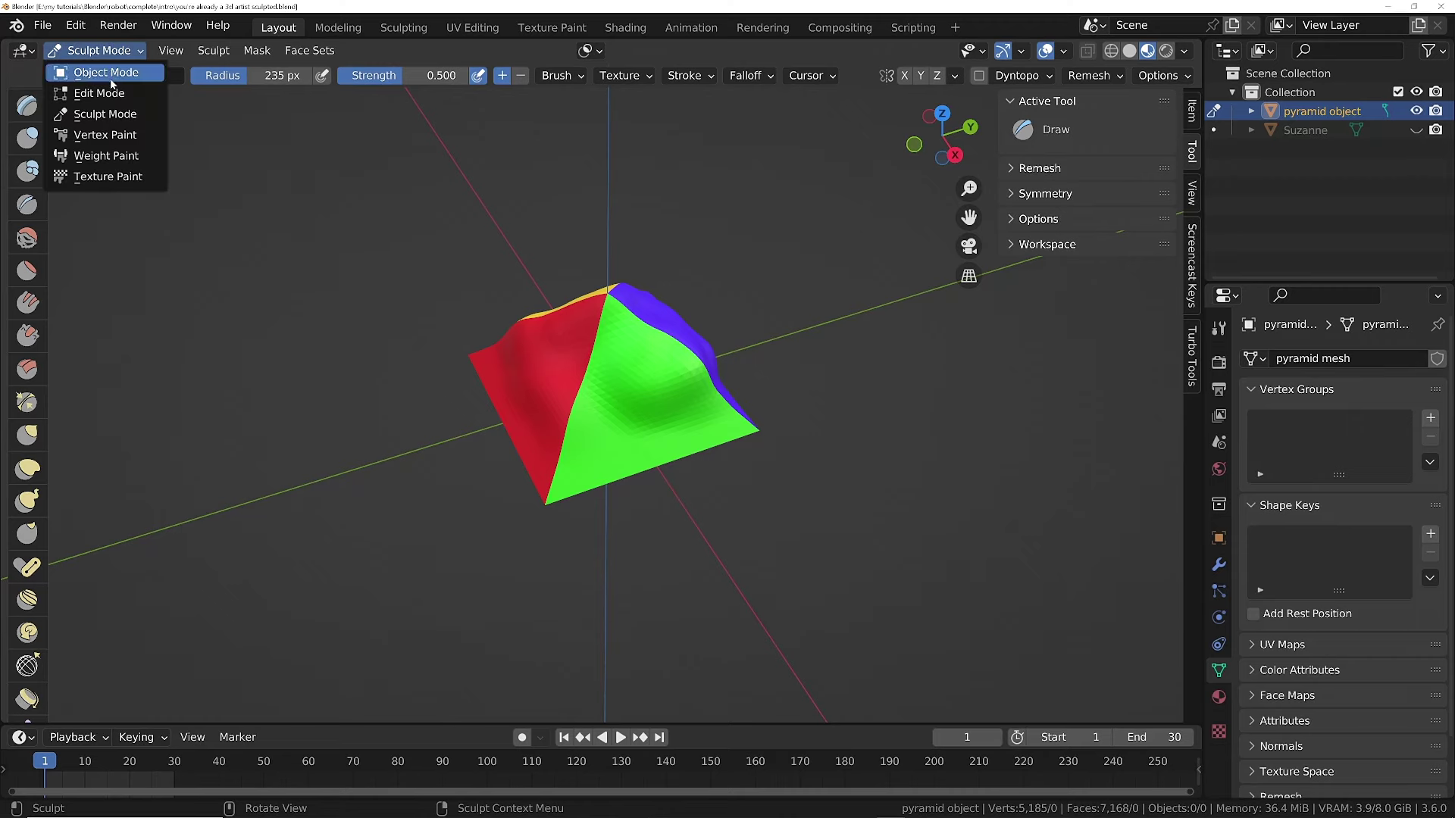
left_click(106, 72)
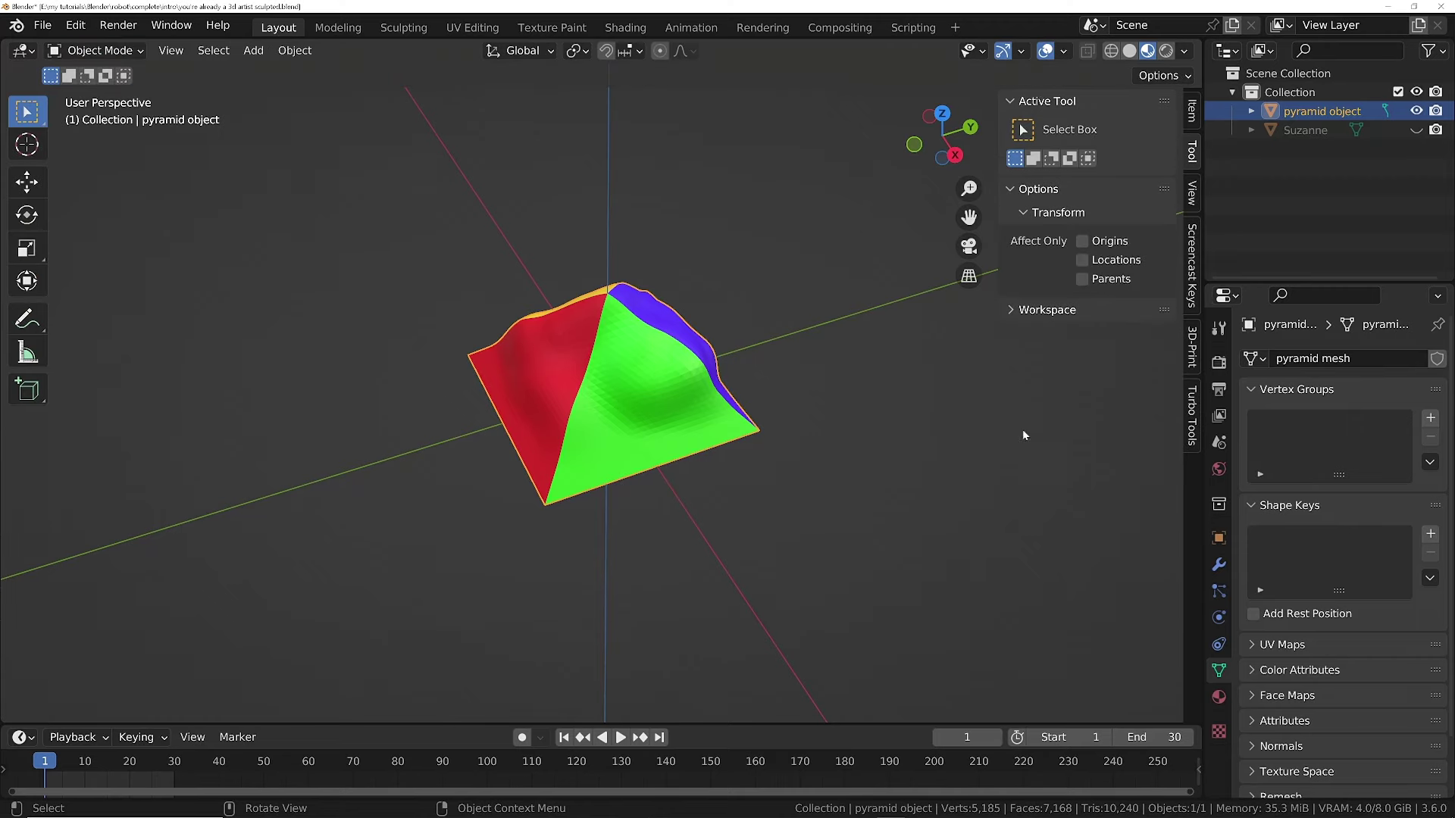
left_click(1219, 565)
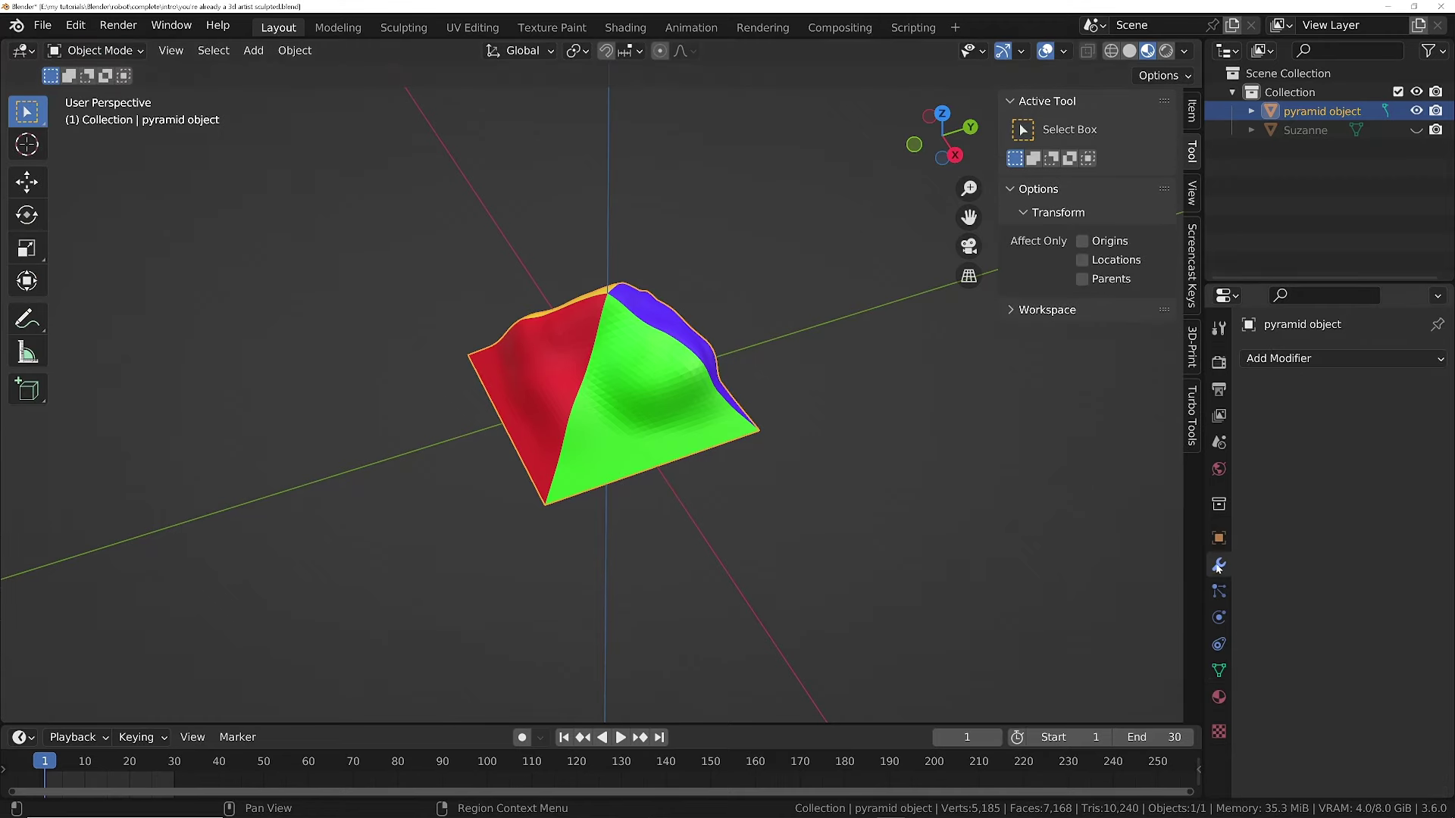
left_click(1316, 361)
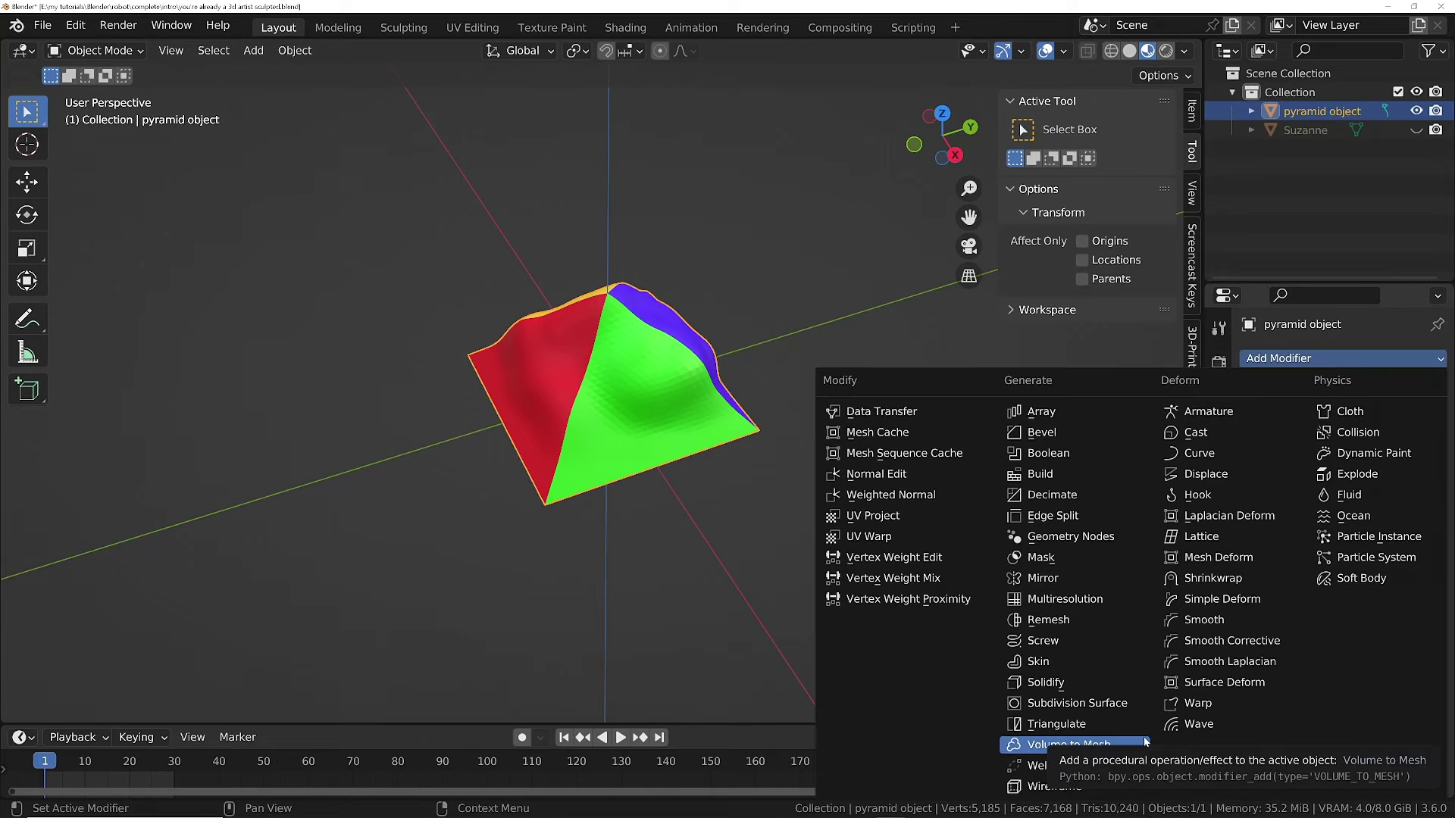
left_click(1051, 580)
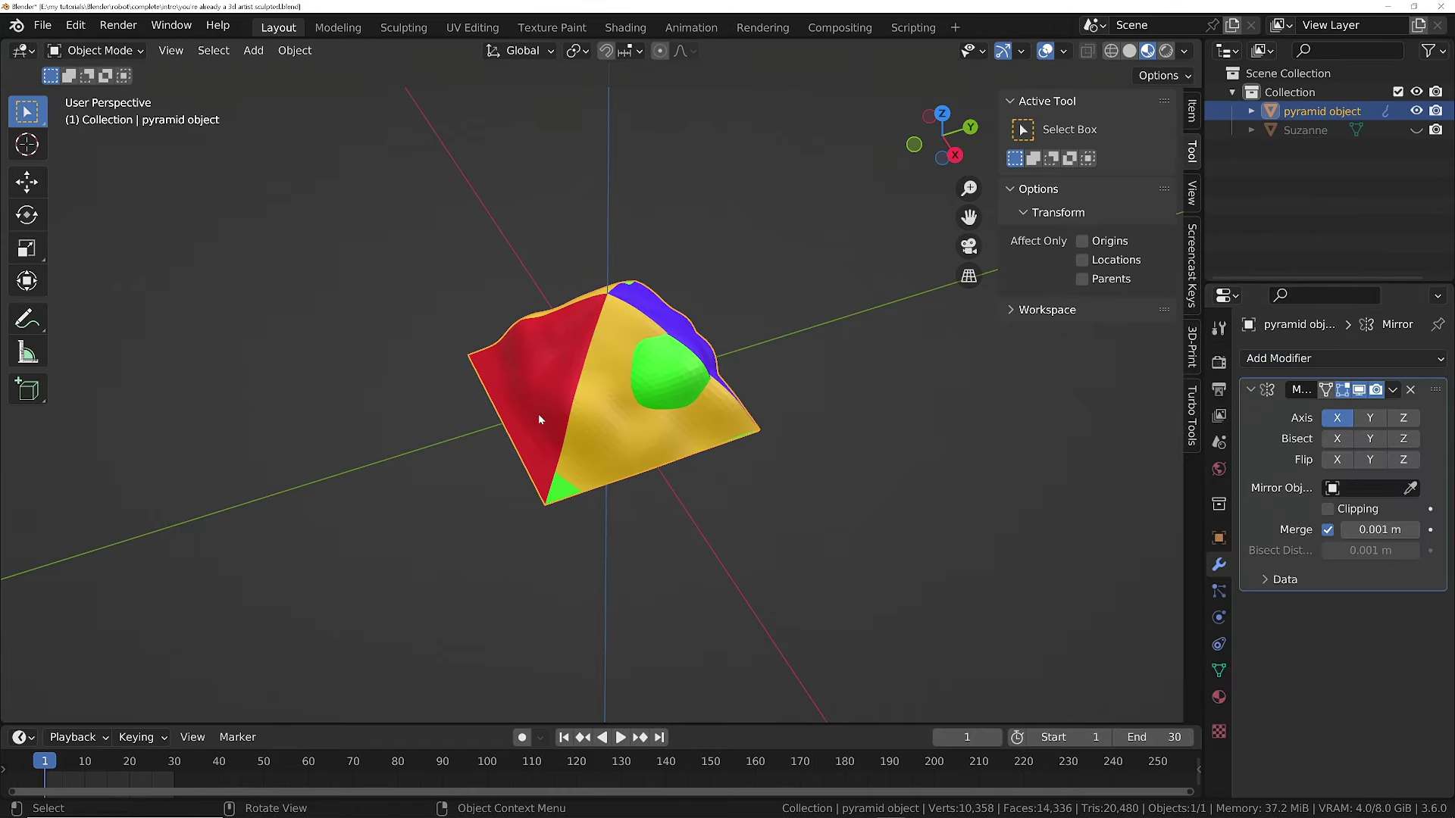
Mirror across Z instead of X, inspect the result, then delete the Mirror modifier.
middle_click_drag(538, 414, 745, 384)
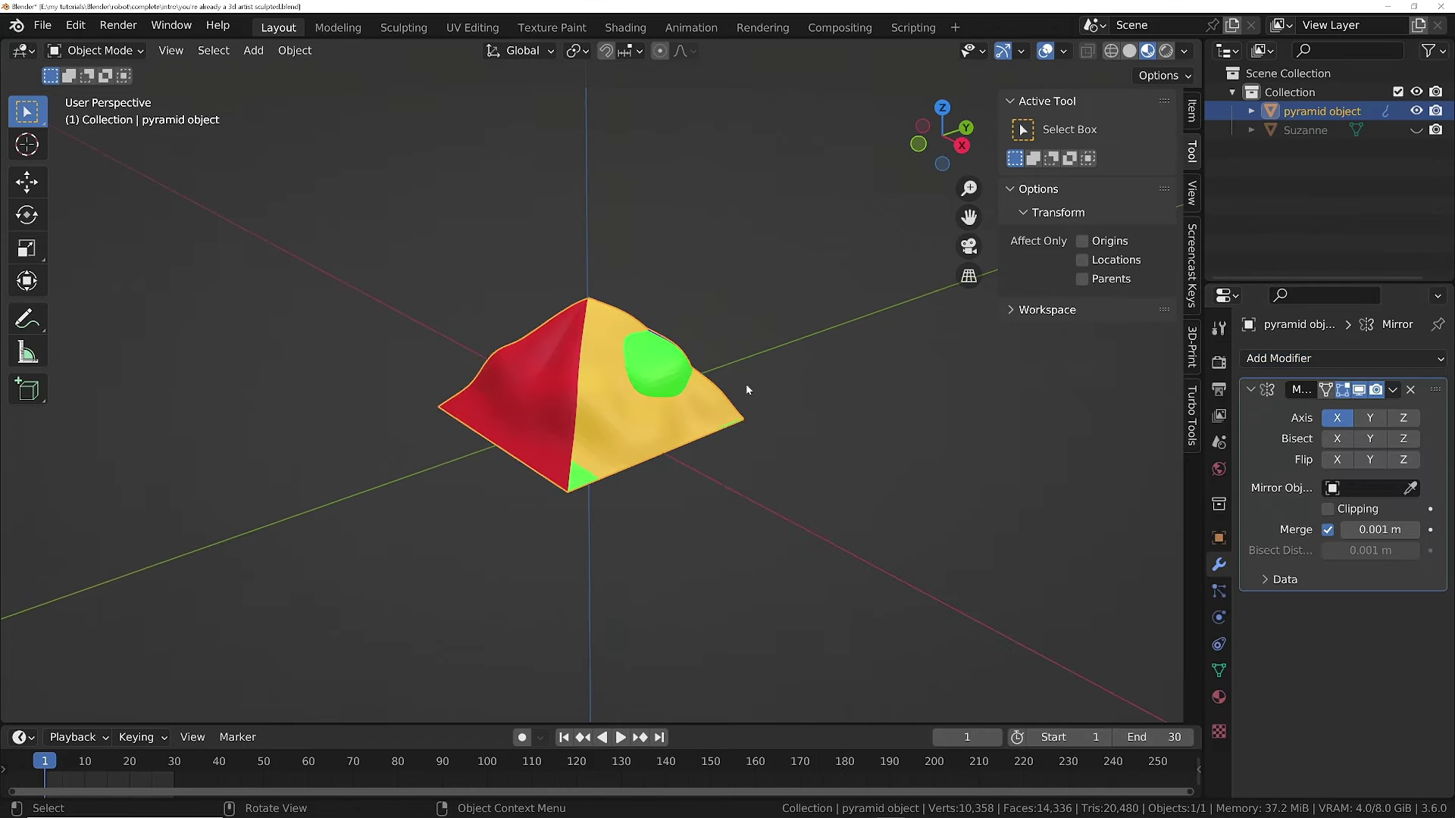
left_click(1345, 423)
left_click(1400, 419)
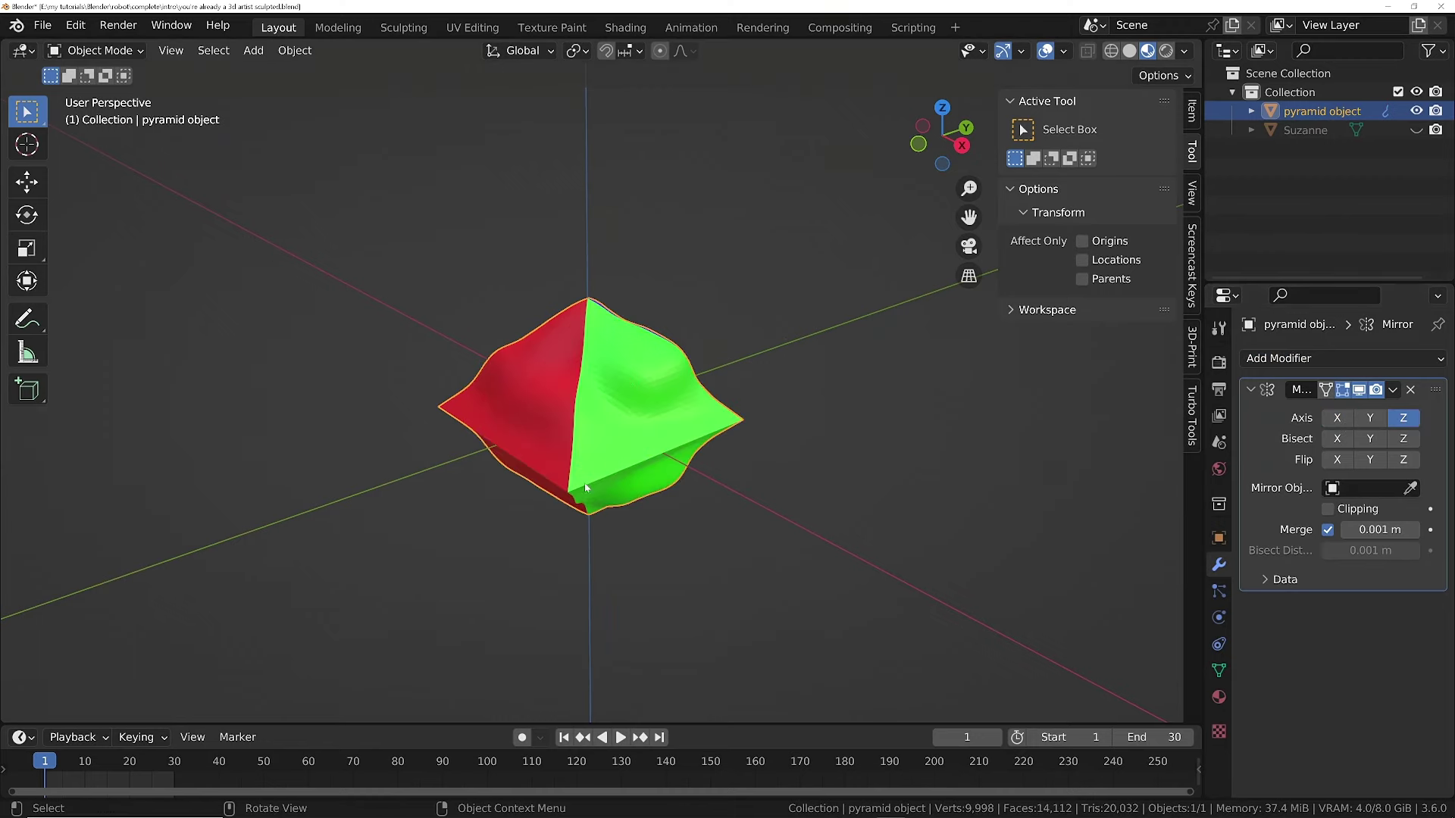
middle_click_drag(751, 349, 626, 462)
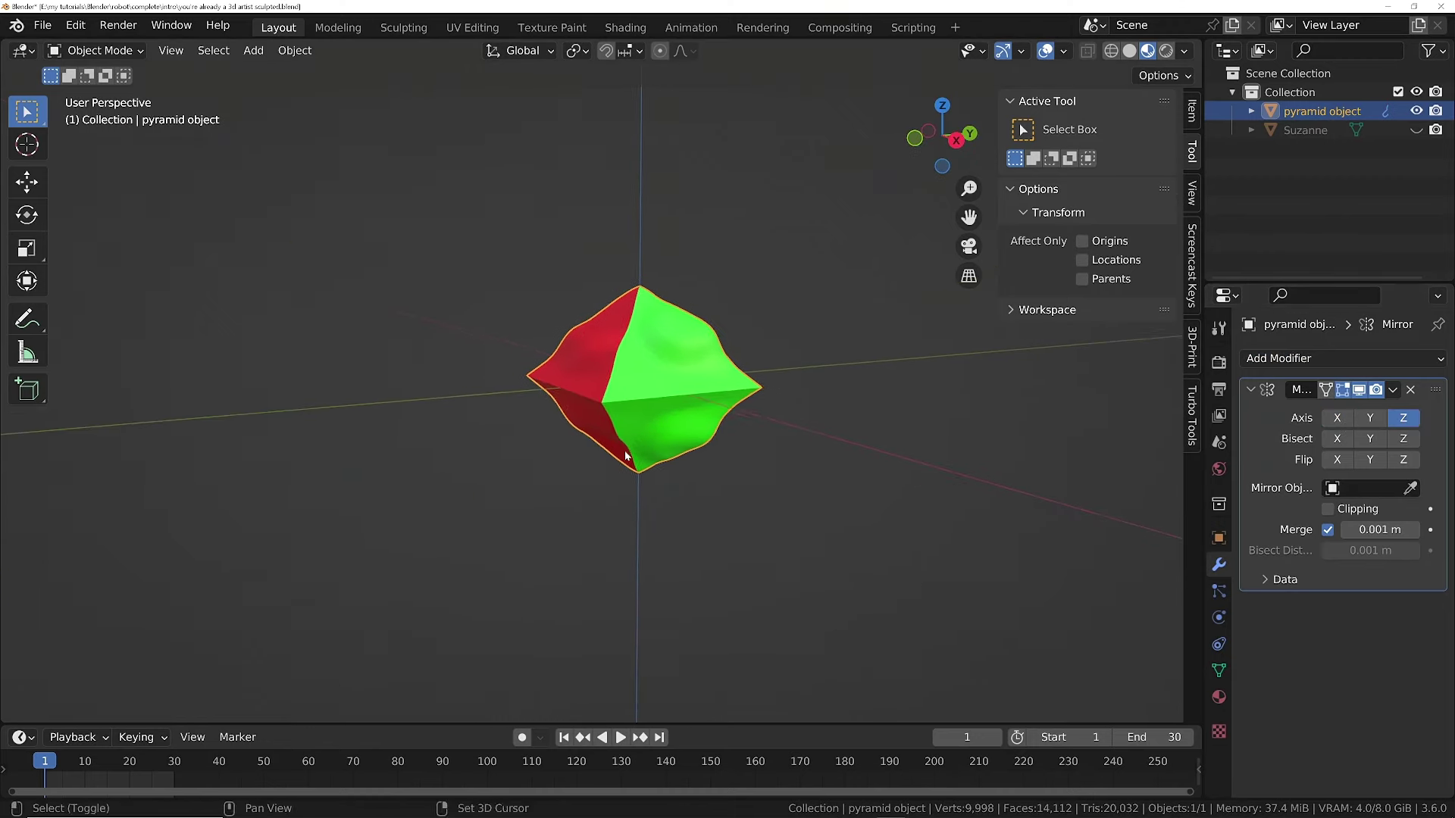
scroll(626, 461, "up", 4)
middle_click_drag(658, 379, 658, 374)
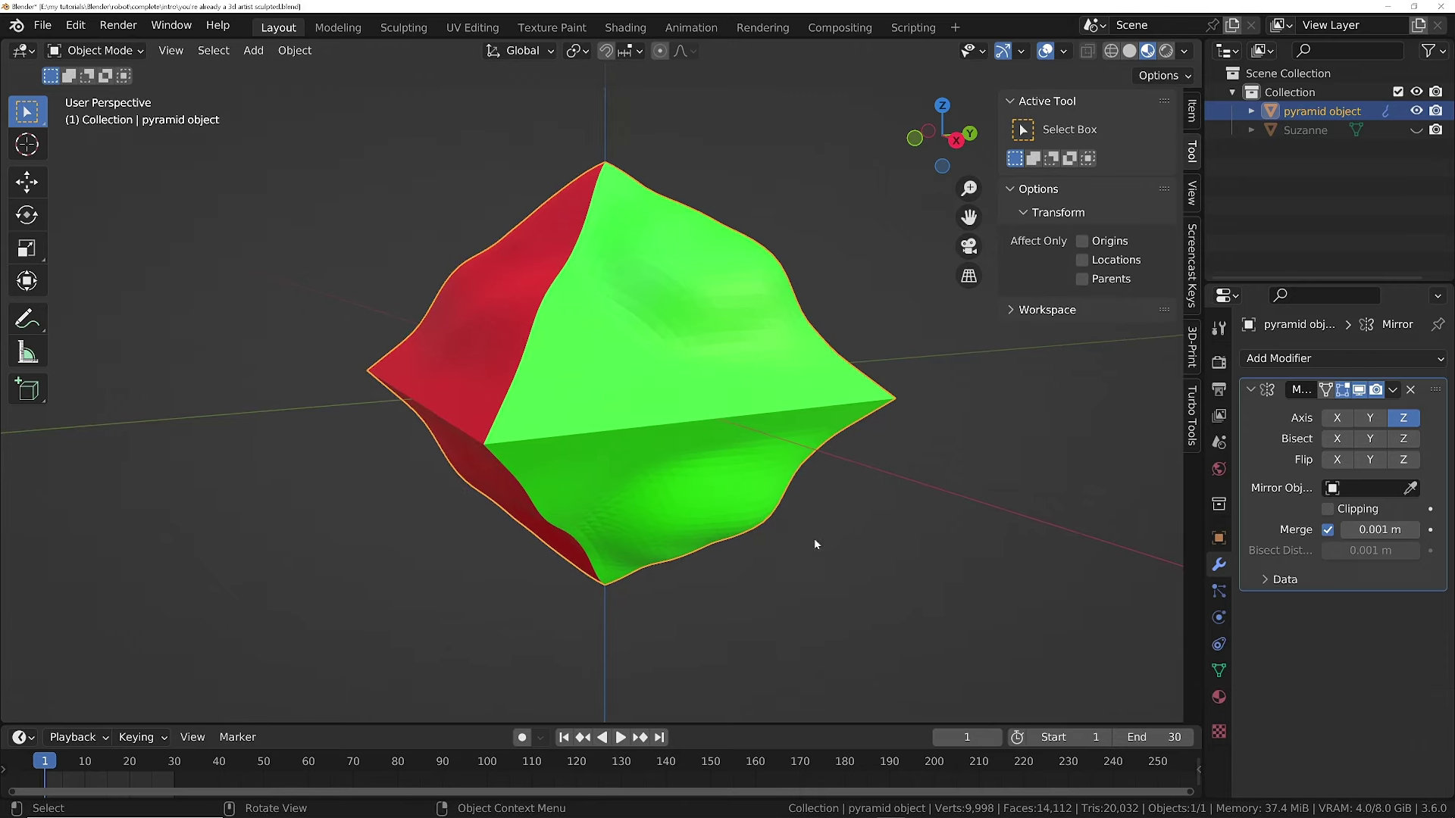
left_click(1394, 391)
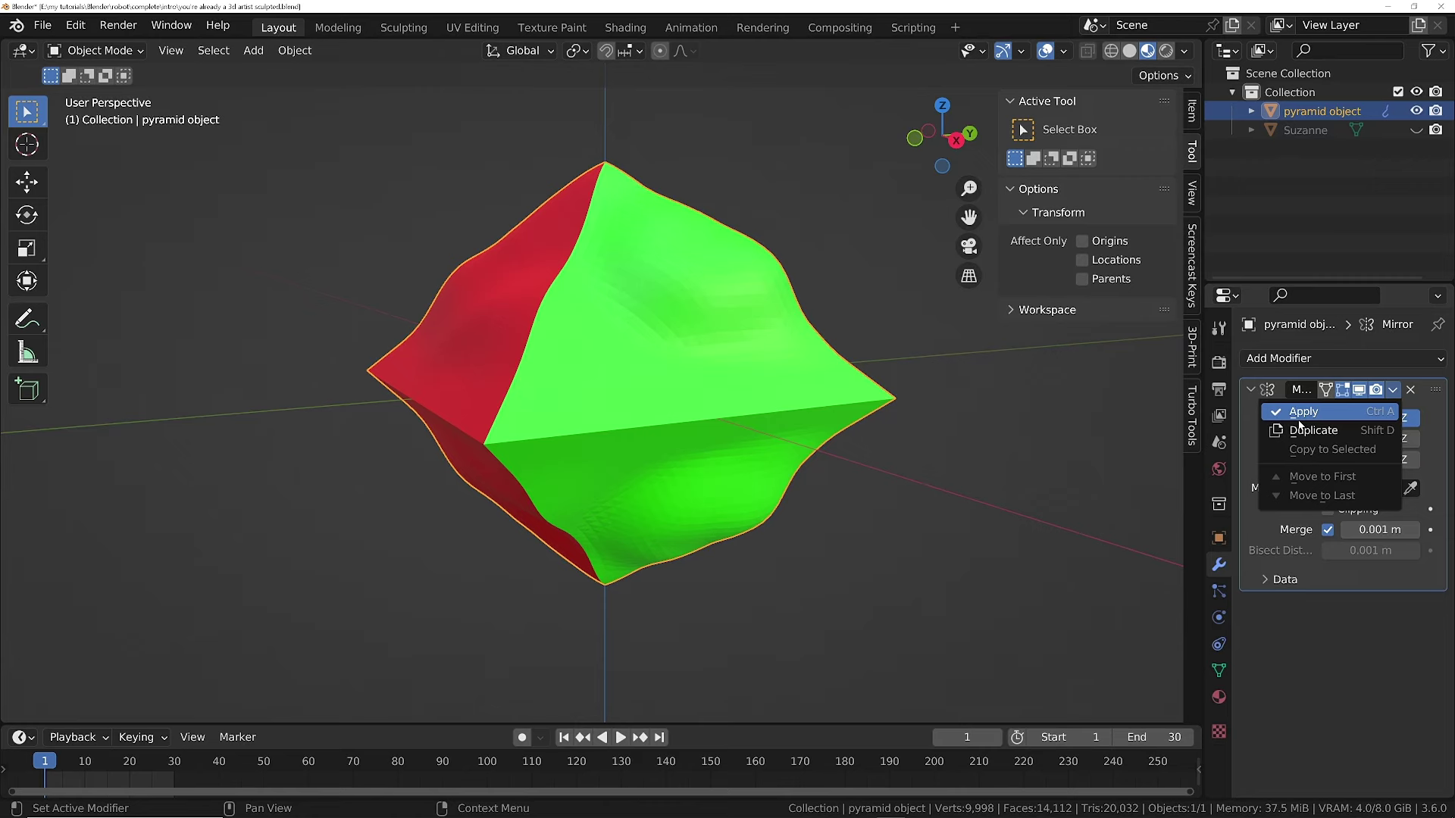
key("Escape")
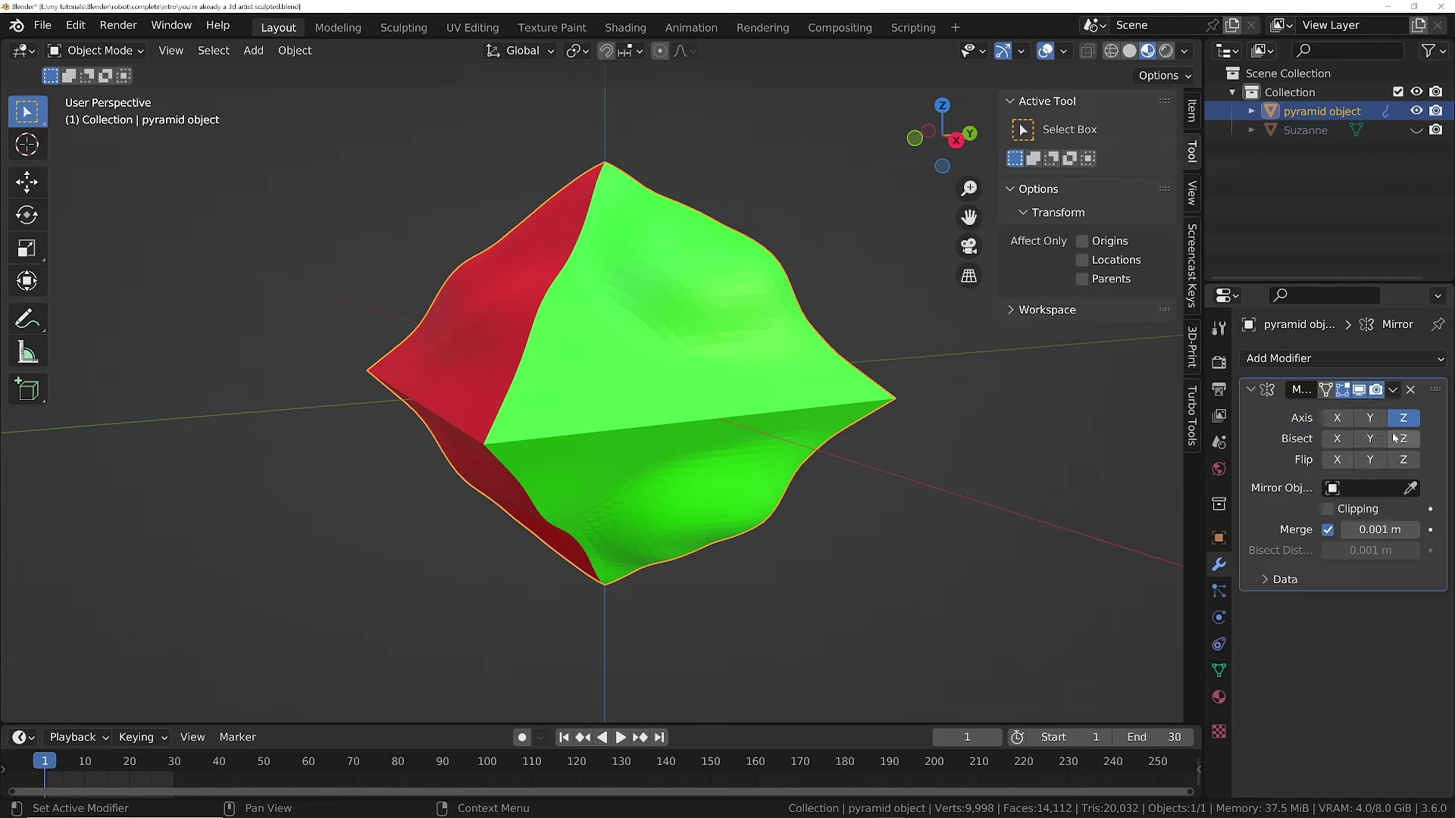
left_click(1411, 391)
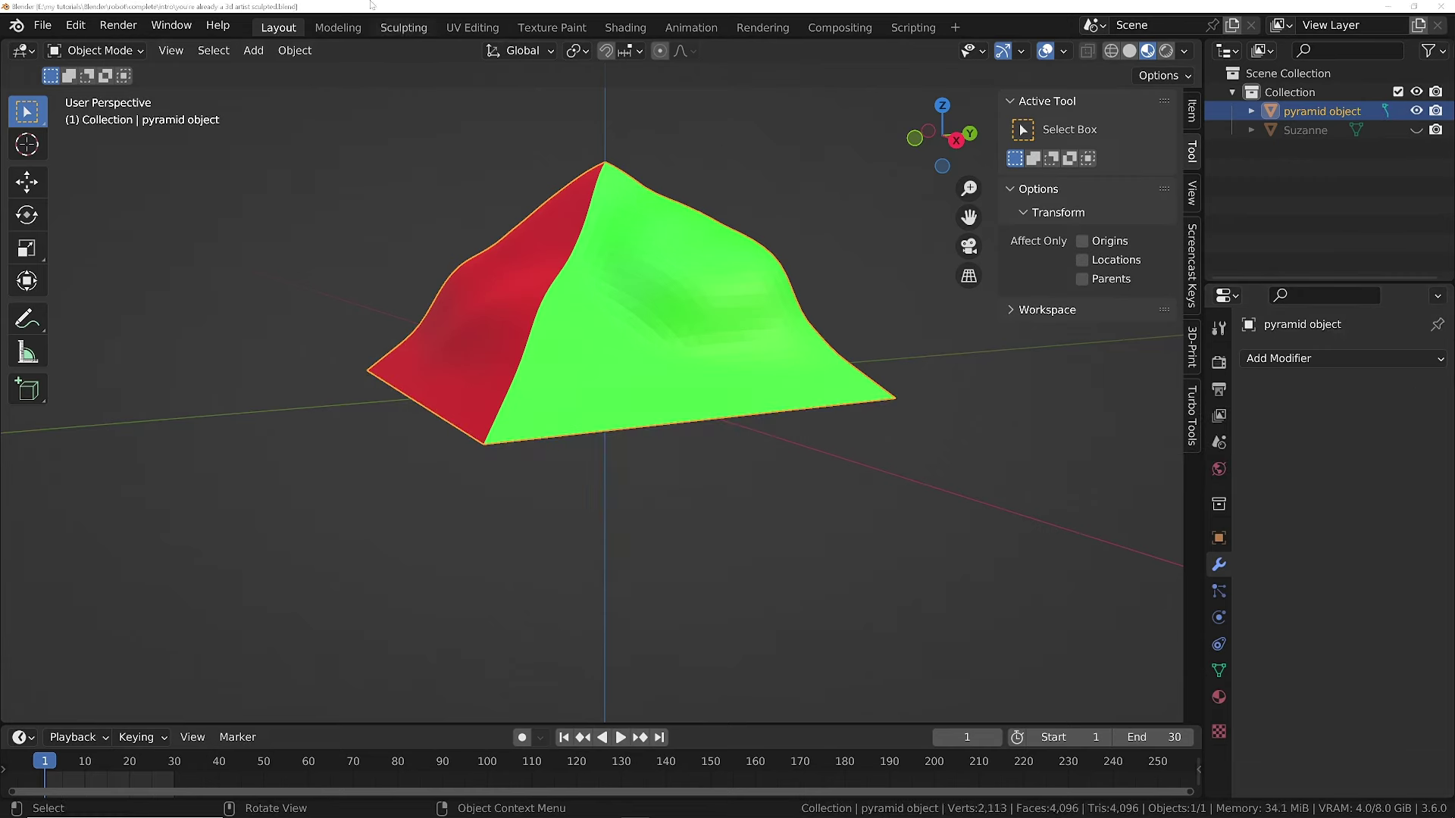
Add a plane, move it below the pyramid, and scale it up.
middle_click_drag(755, 422, 591, 374)
key("shift+a")
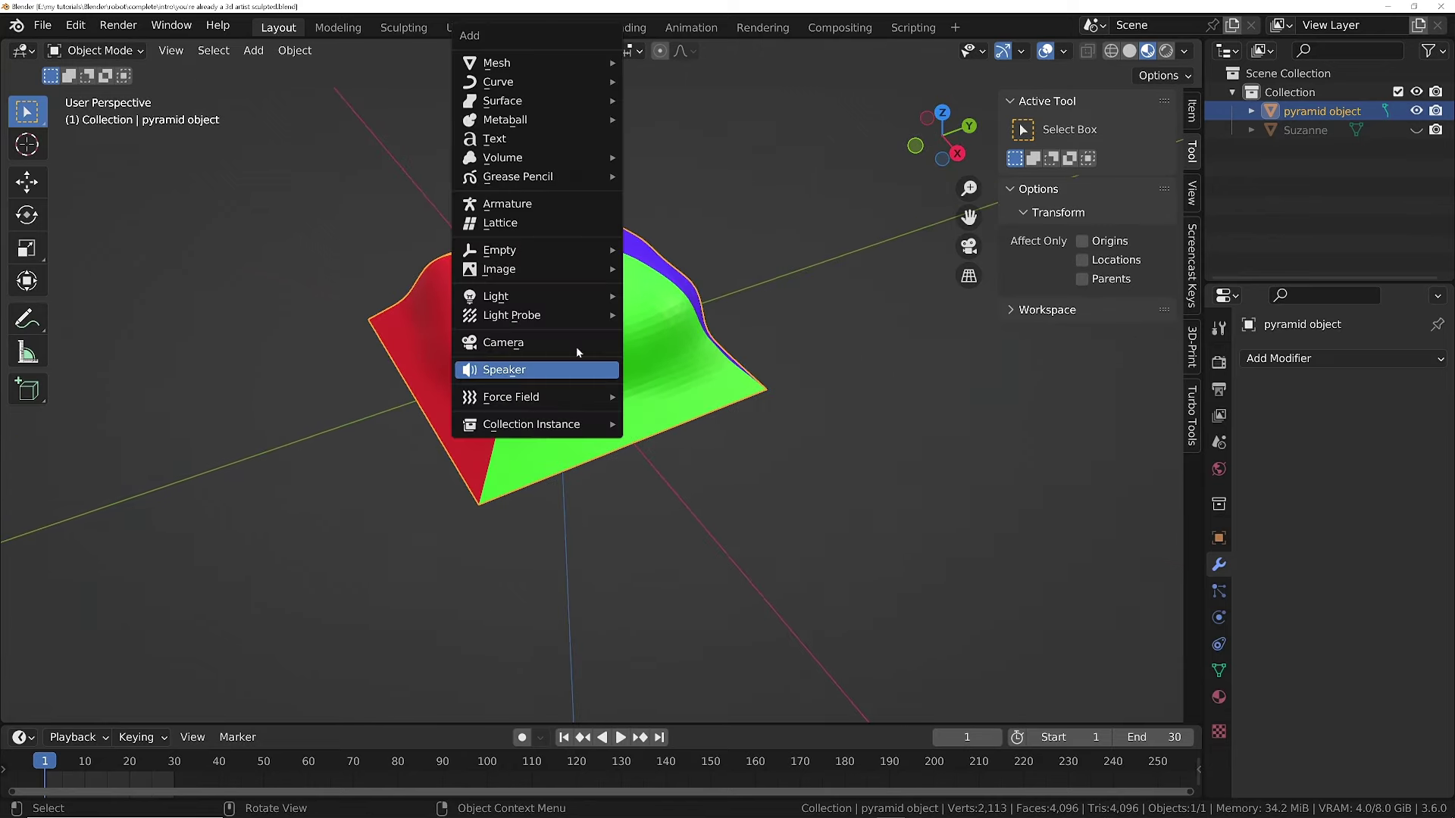
mouse_move(607, 62)
left_click(666, 62)
middle_click_drag(668, 166, 552, 319)
key("g")
left_click(652, 485)
key("s")
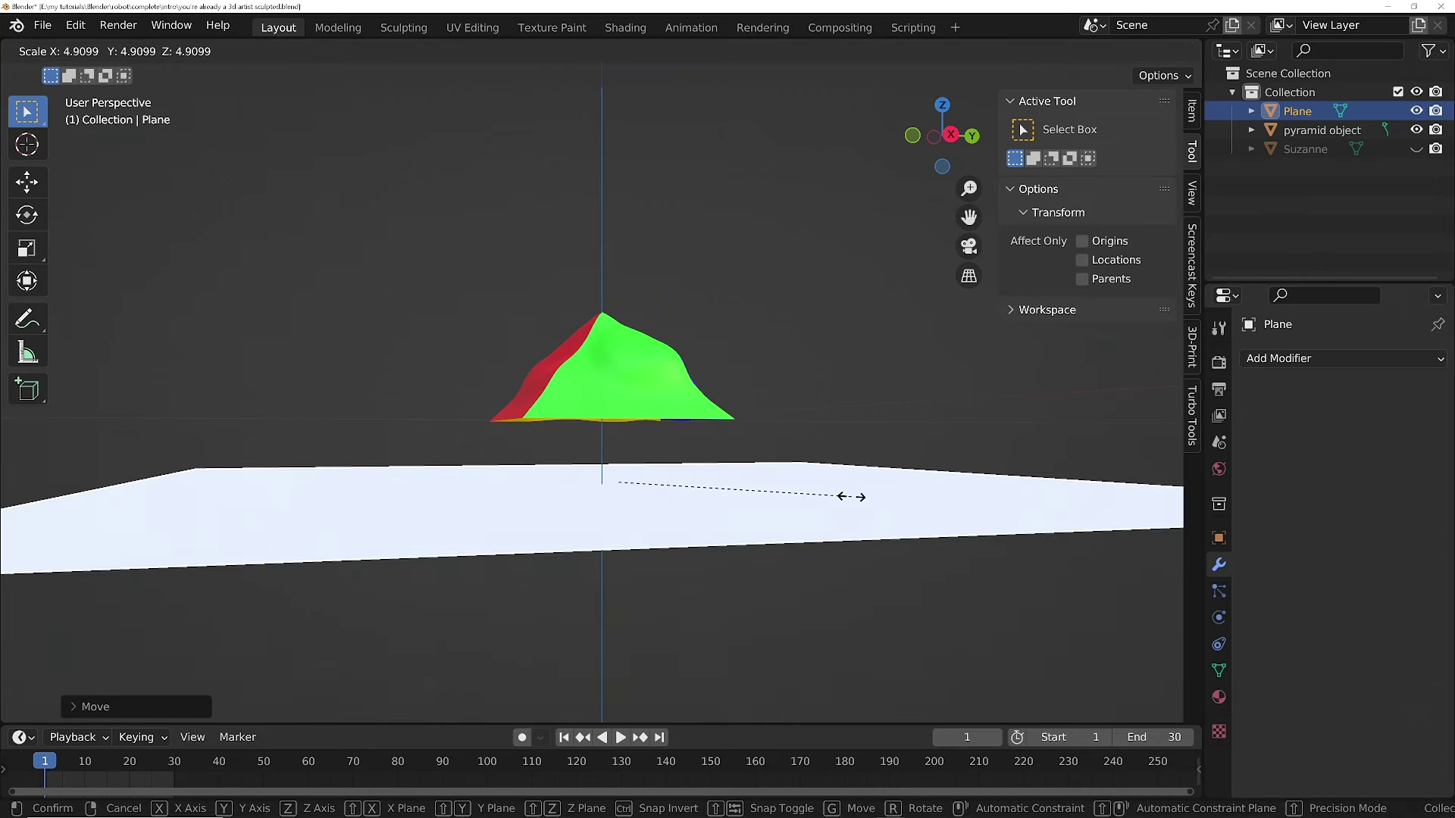
left_click(804, 493)
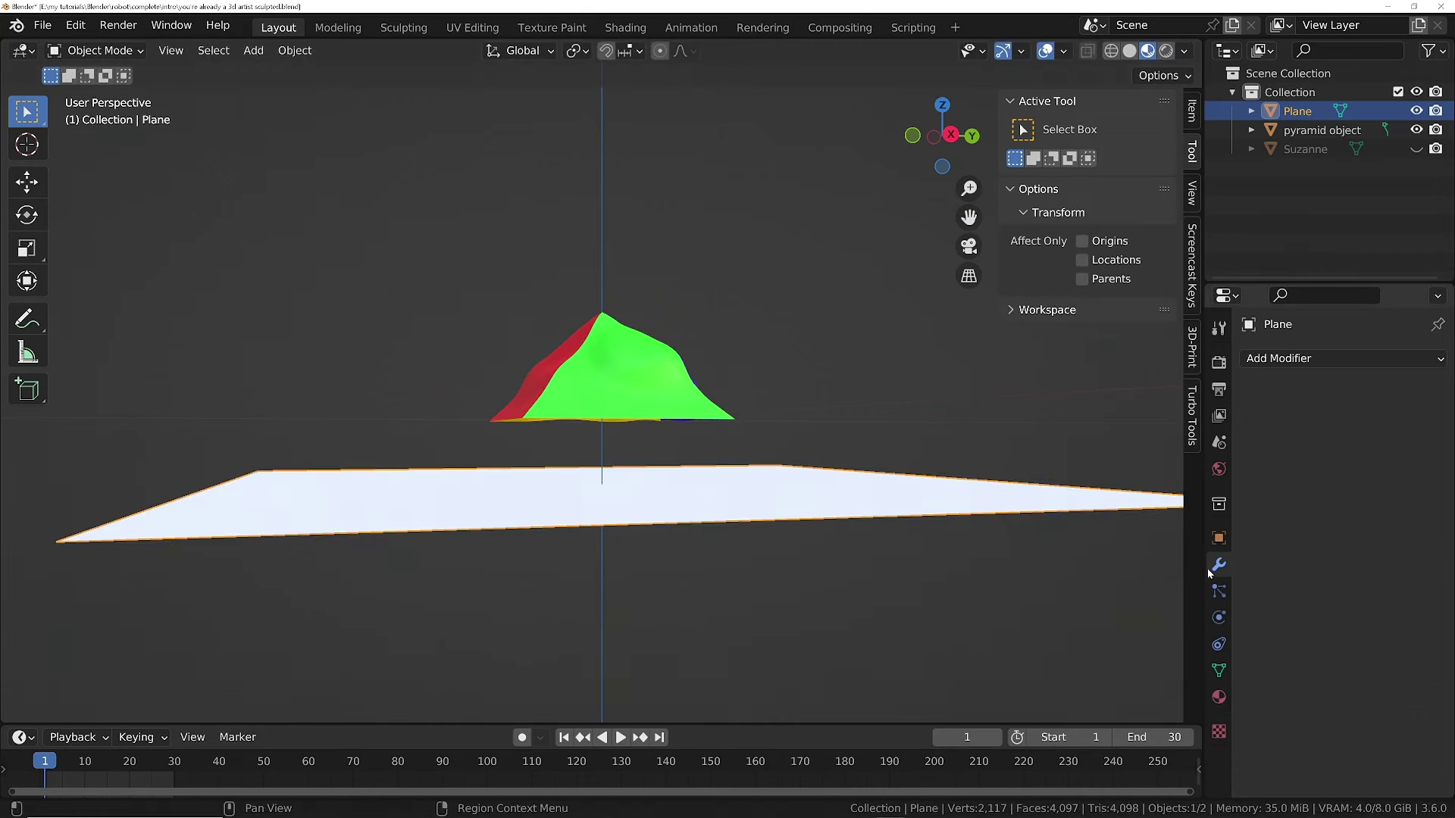
Give the plane Collision physics and the pyramid Cloth physics.
left_click(1220, 618)
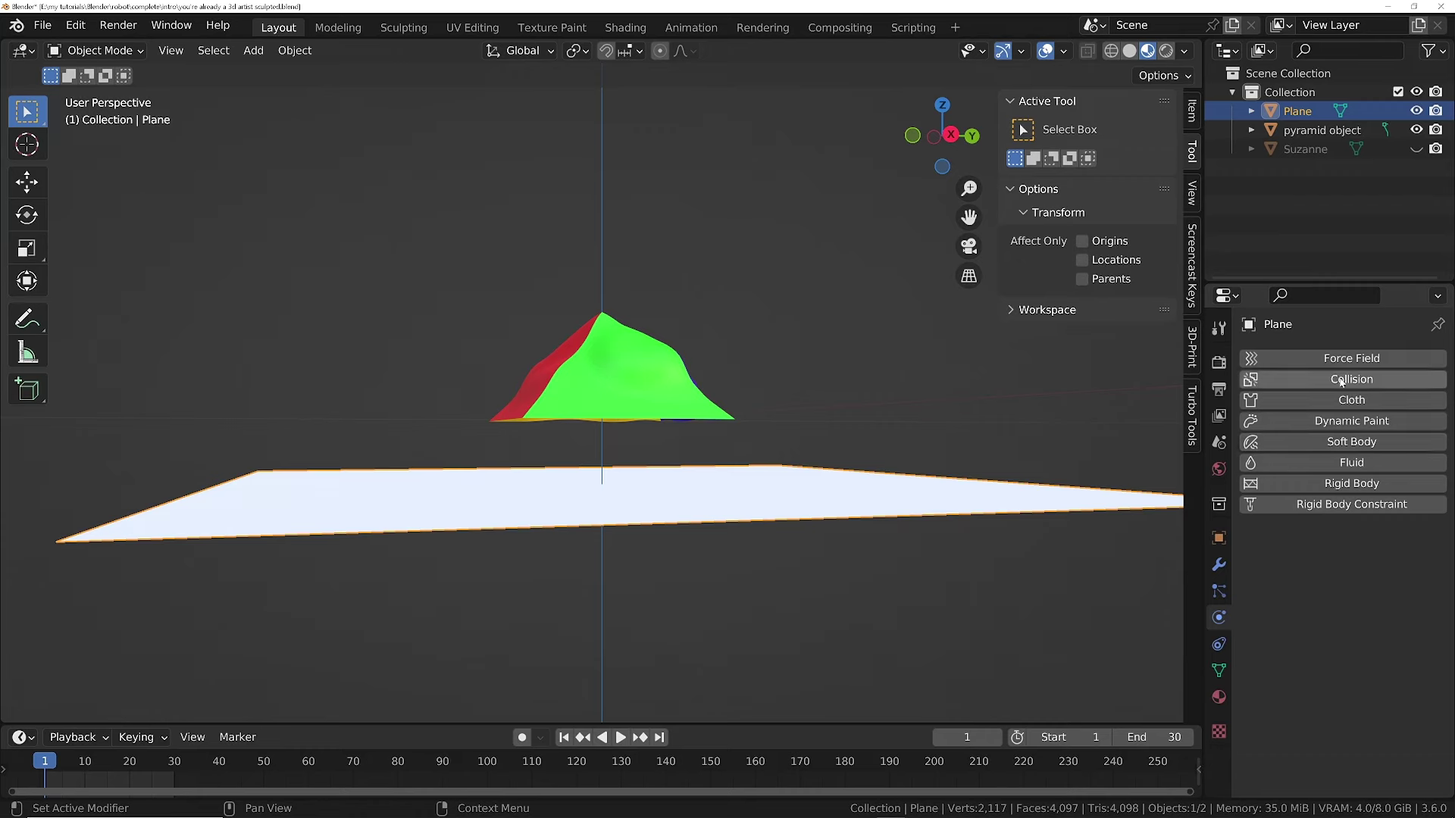
left_click(1273, 379)
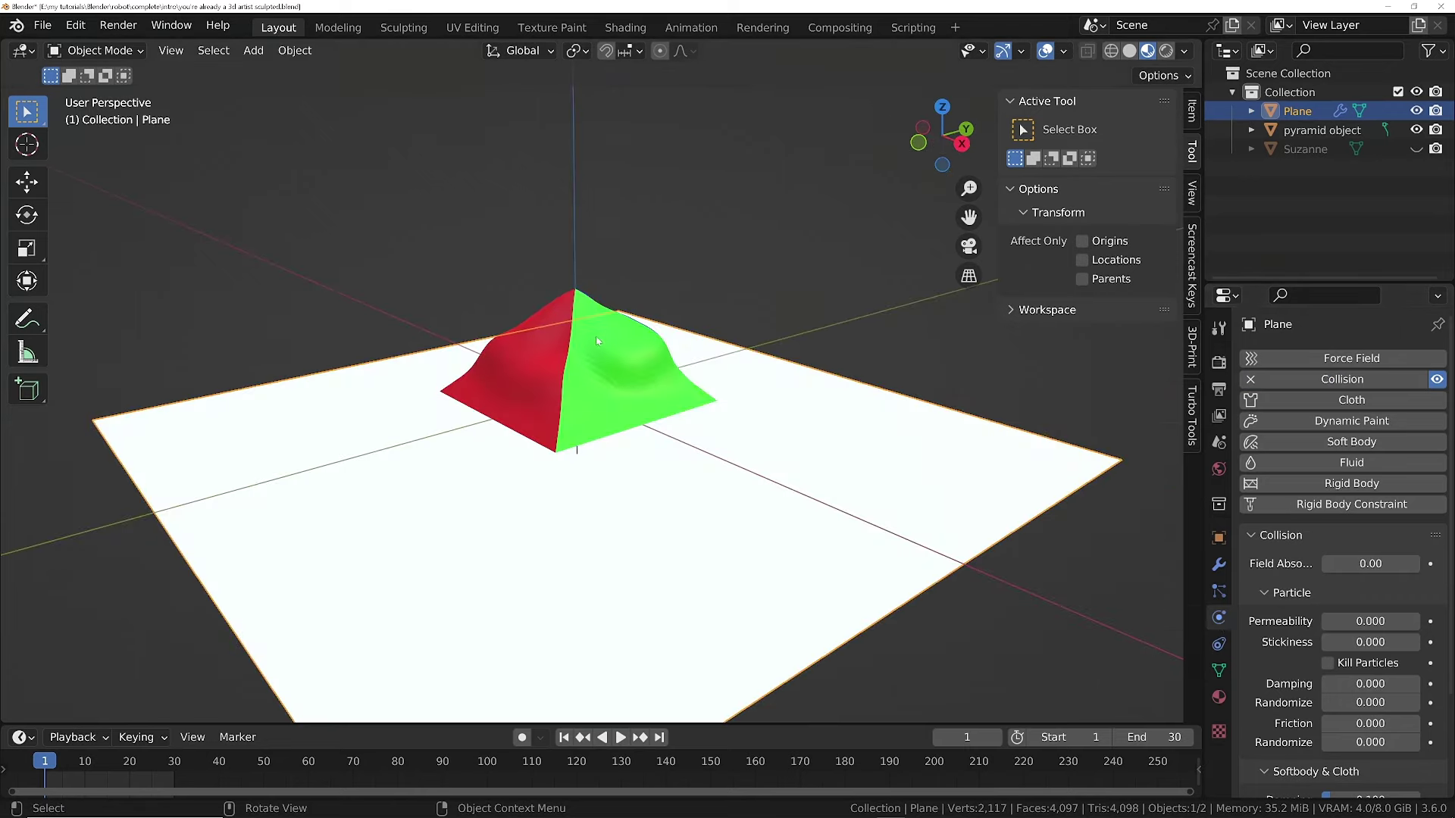
left_click(1322, 129)
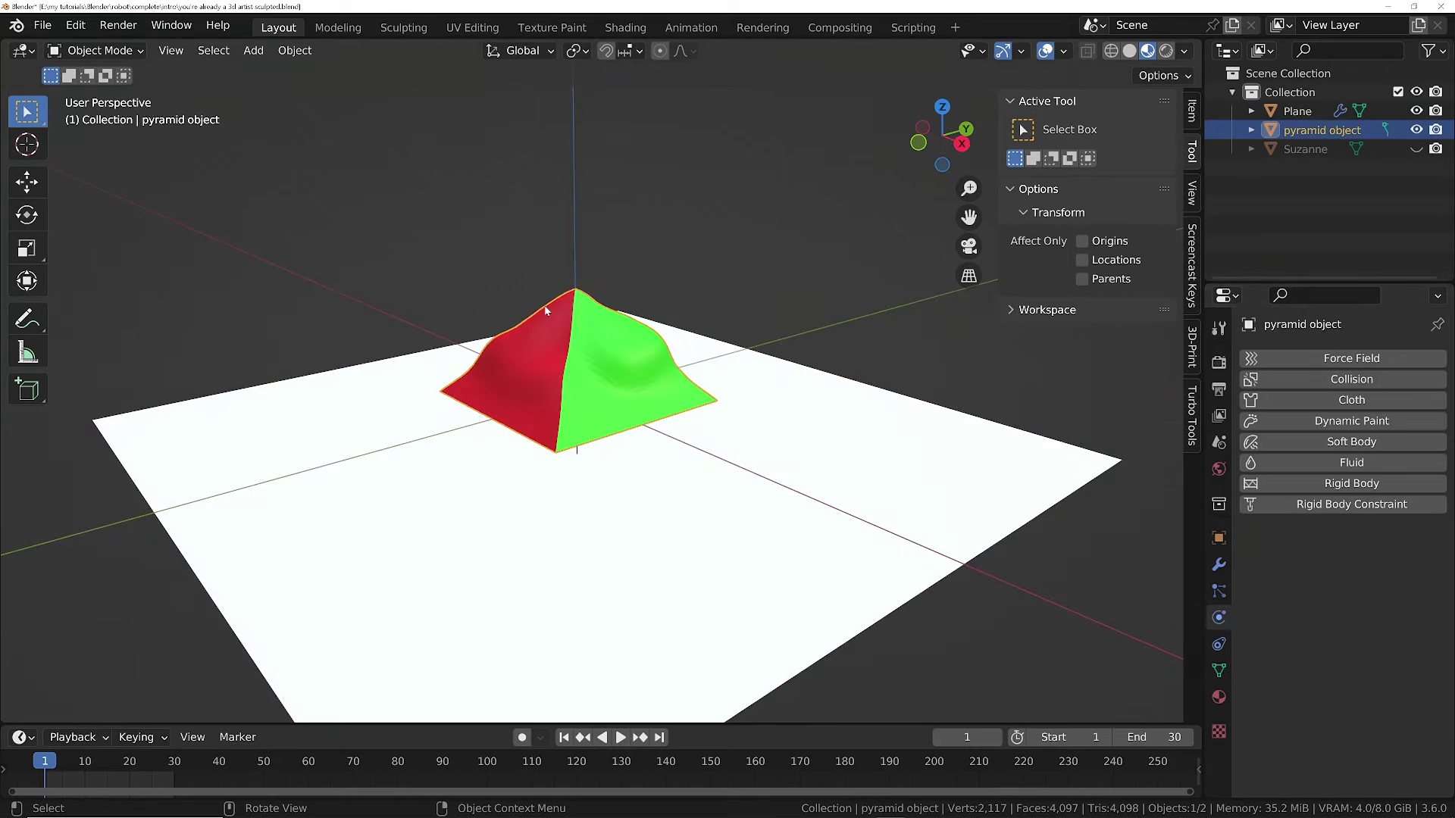
left_click(1334, 400)
Play the cloth simulation to watch the pyramid drape, then rewind to frame 1.
scroll(540, 407, "down", 3)
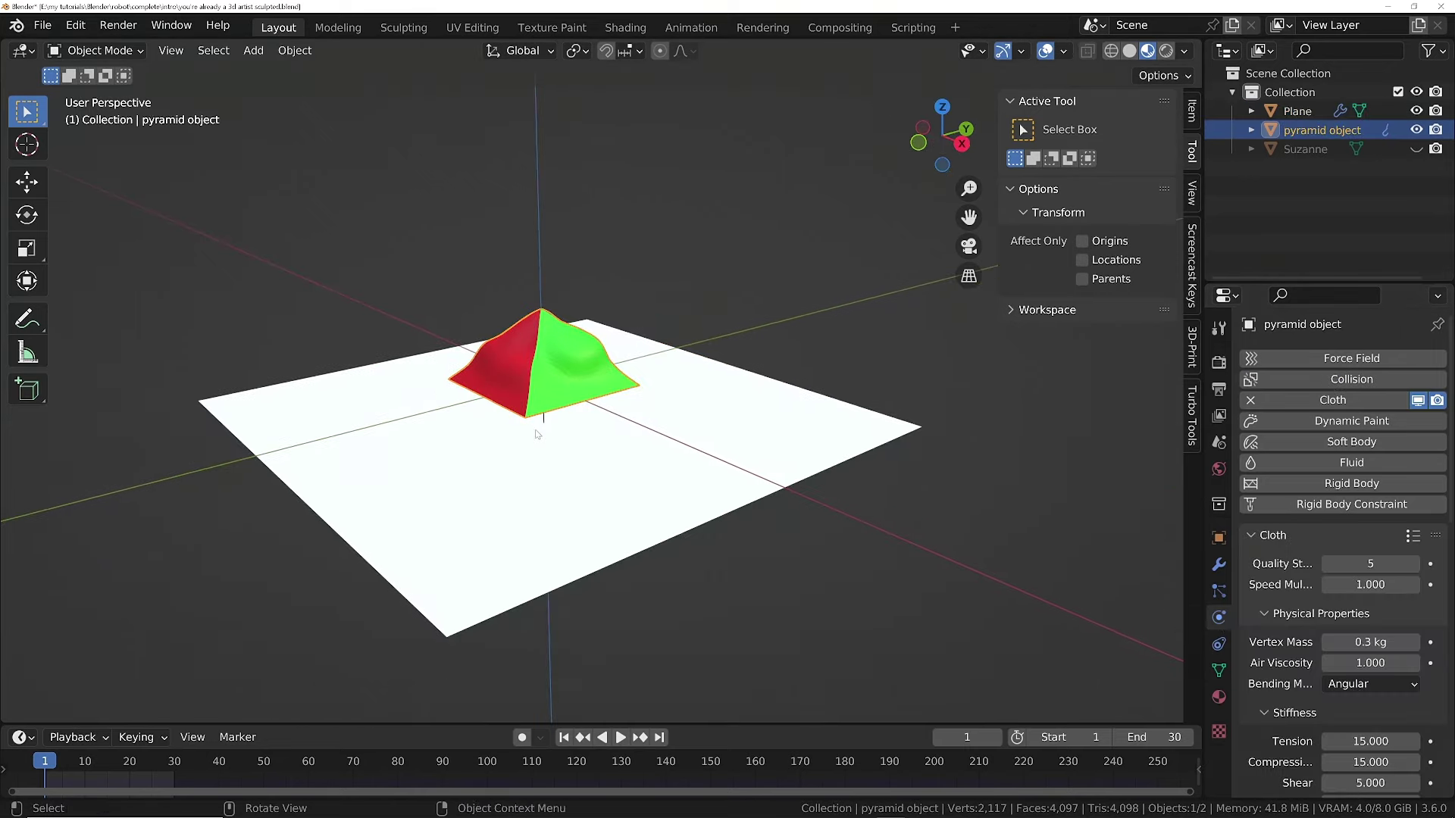
middle_click_drag(540, 407, 545, 389)
key("space")
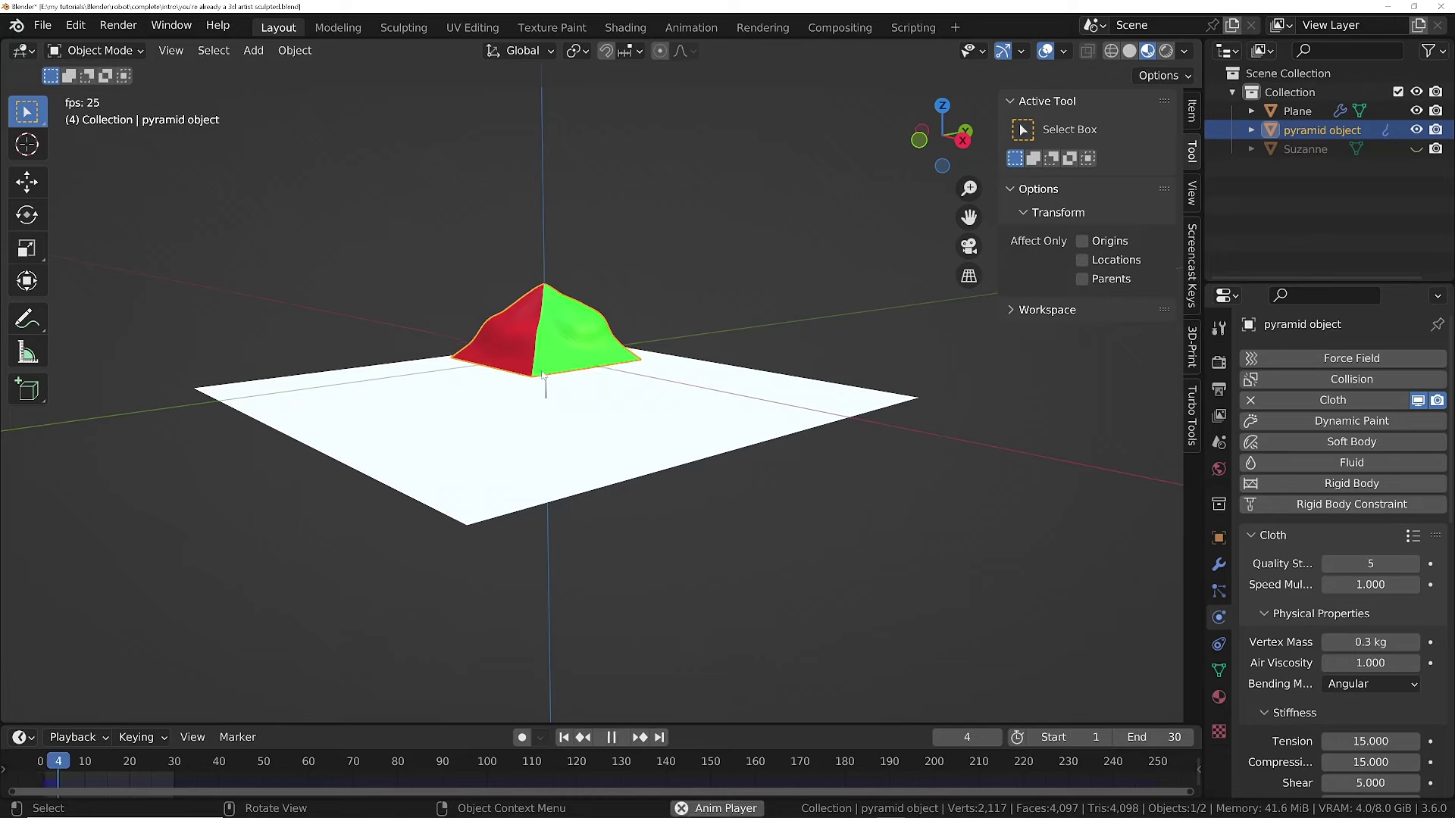
scroll(546, 382, "up", 4)
middle_click_drag(547, 386, 560, 416)
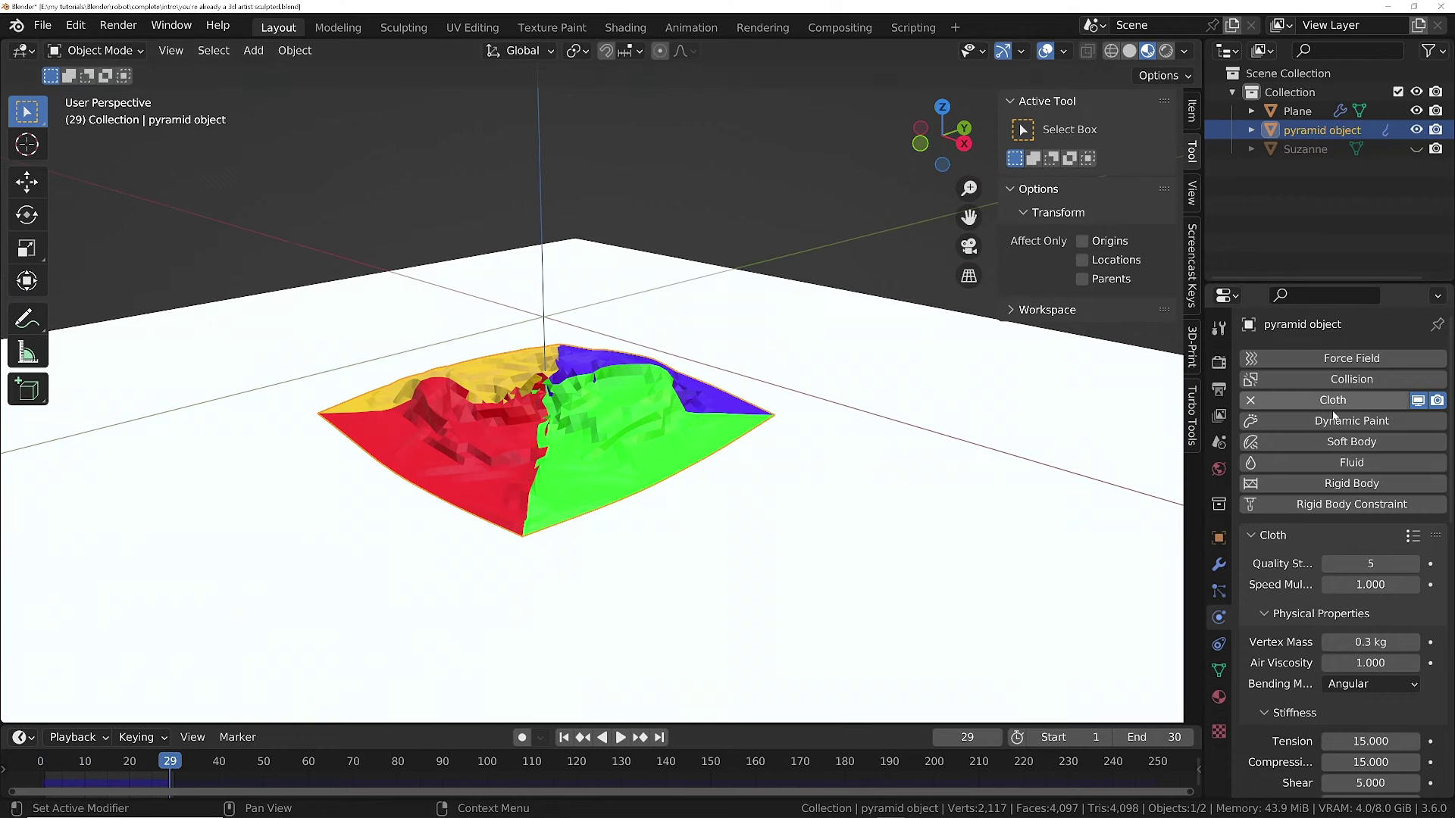
mouse_move(564, 478)
middle_mouse_down("ctrl")
mouse_move(554, 523)
mouse_move(551, 500)
middle_mouse_up("ctrl")
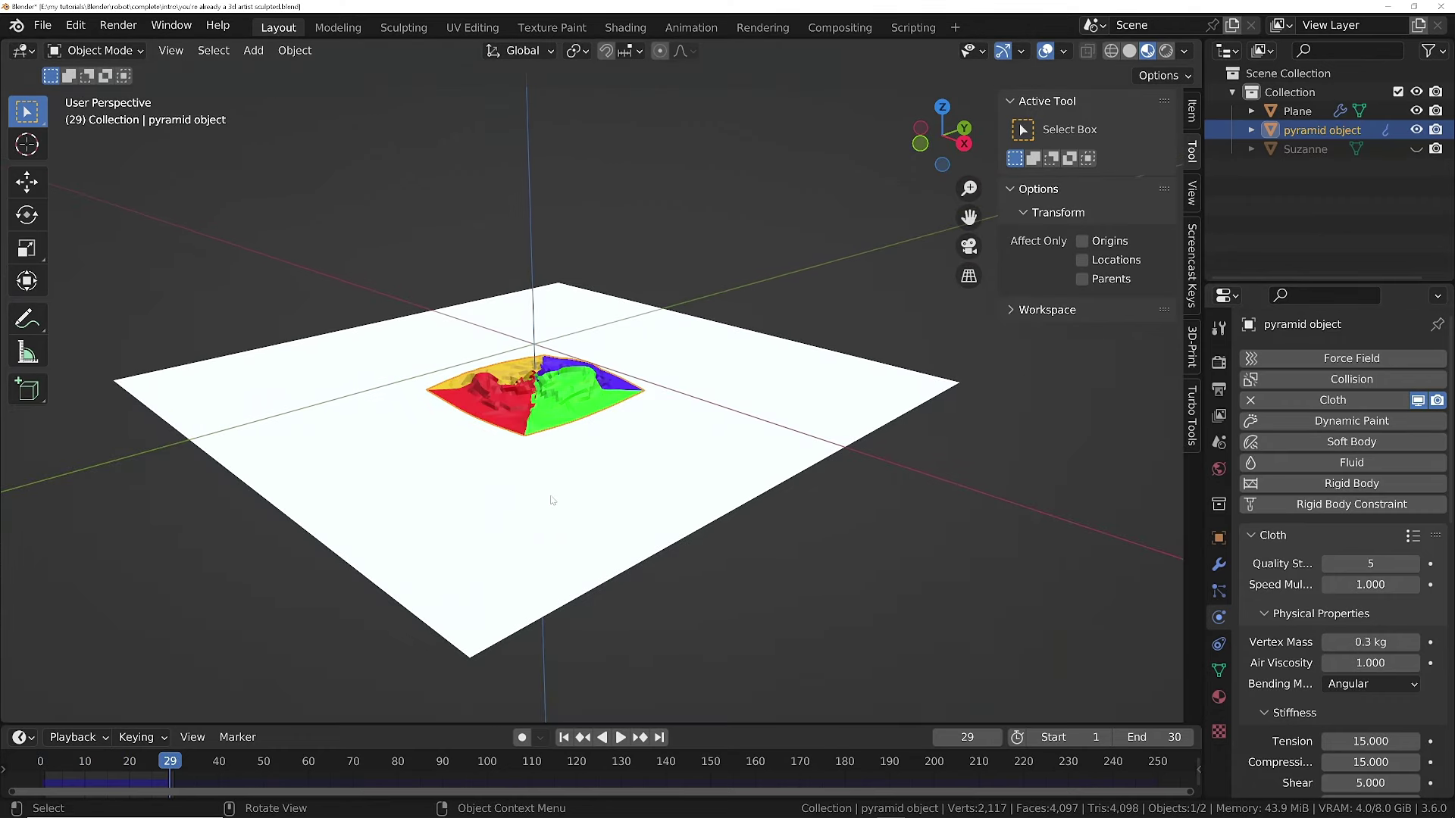
key("shift+Left")
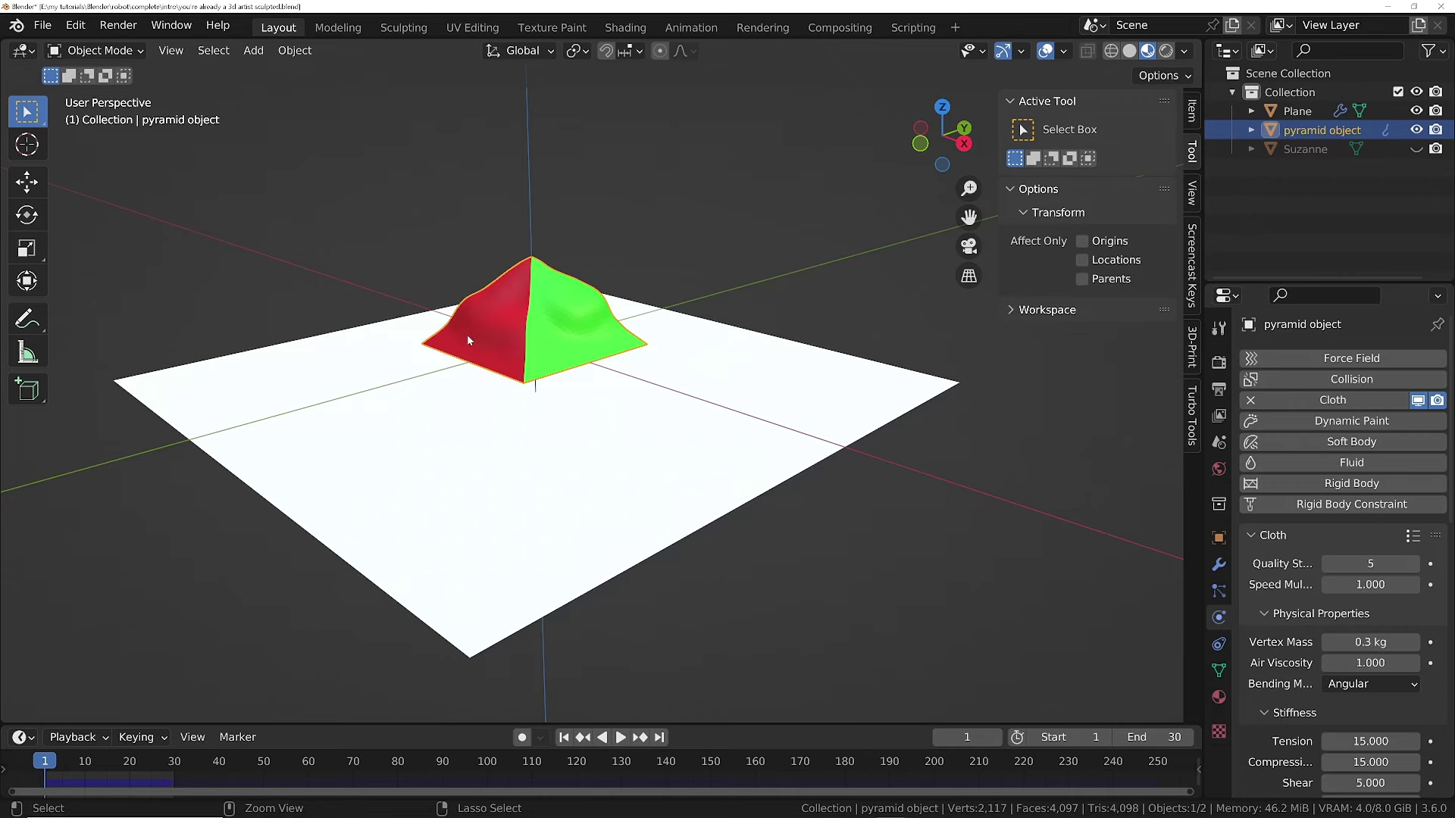
Add a Vortex force field, raise its Strength to 50.2, and play the simulation.
middle_click_drag(467, 335, 543, 397, "shift")
key("shift+a")
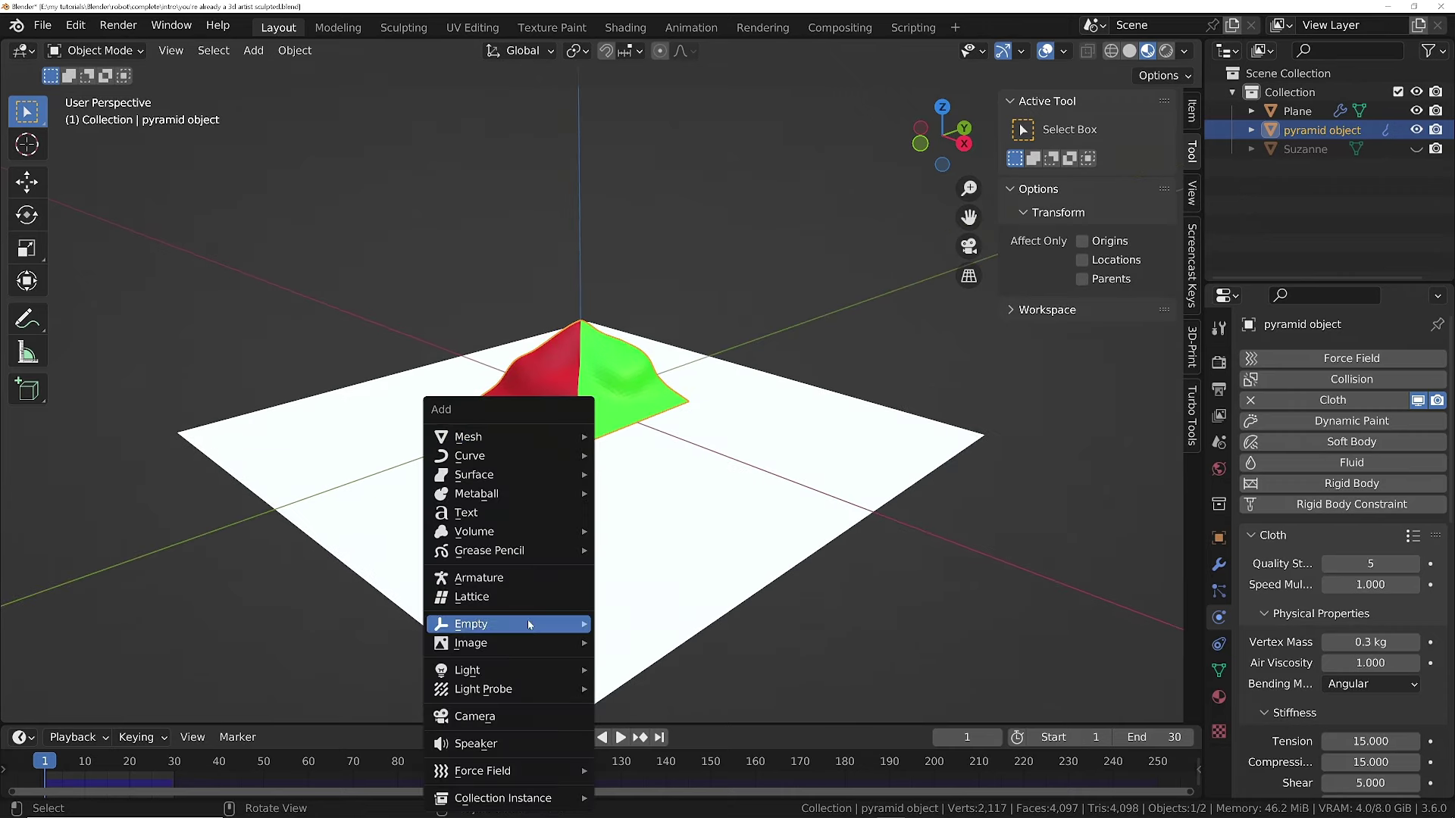
mouse_move(523, 771)
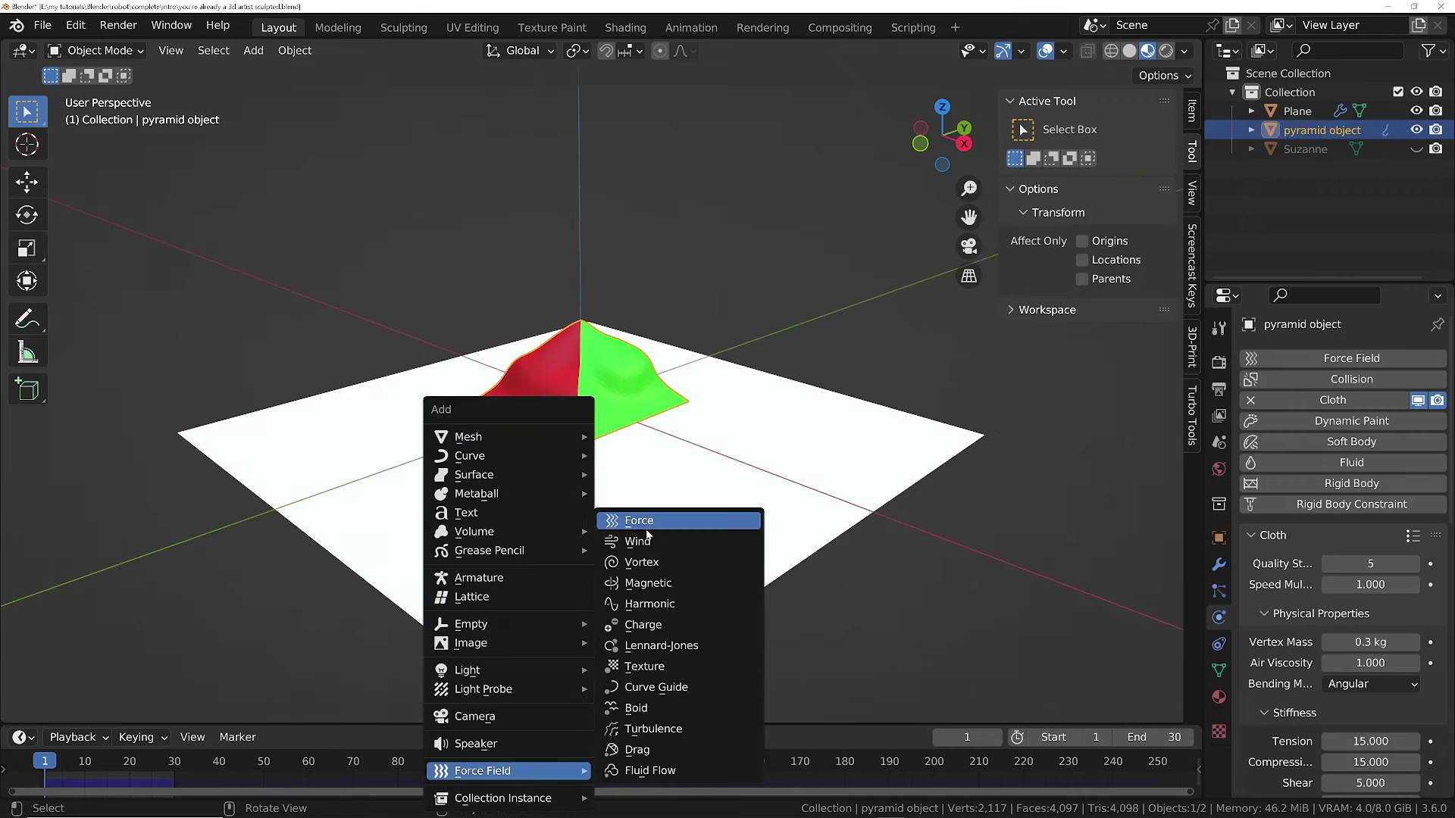
left_click(649, 564)
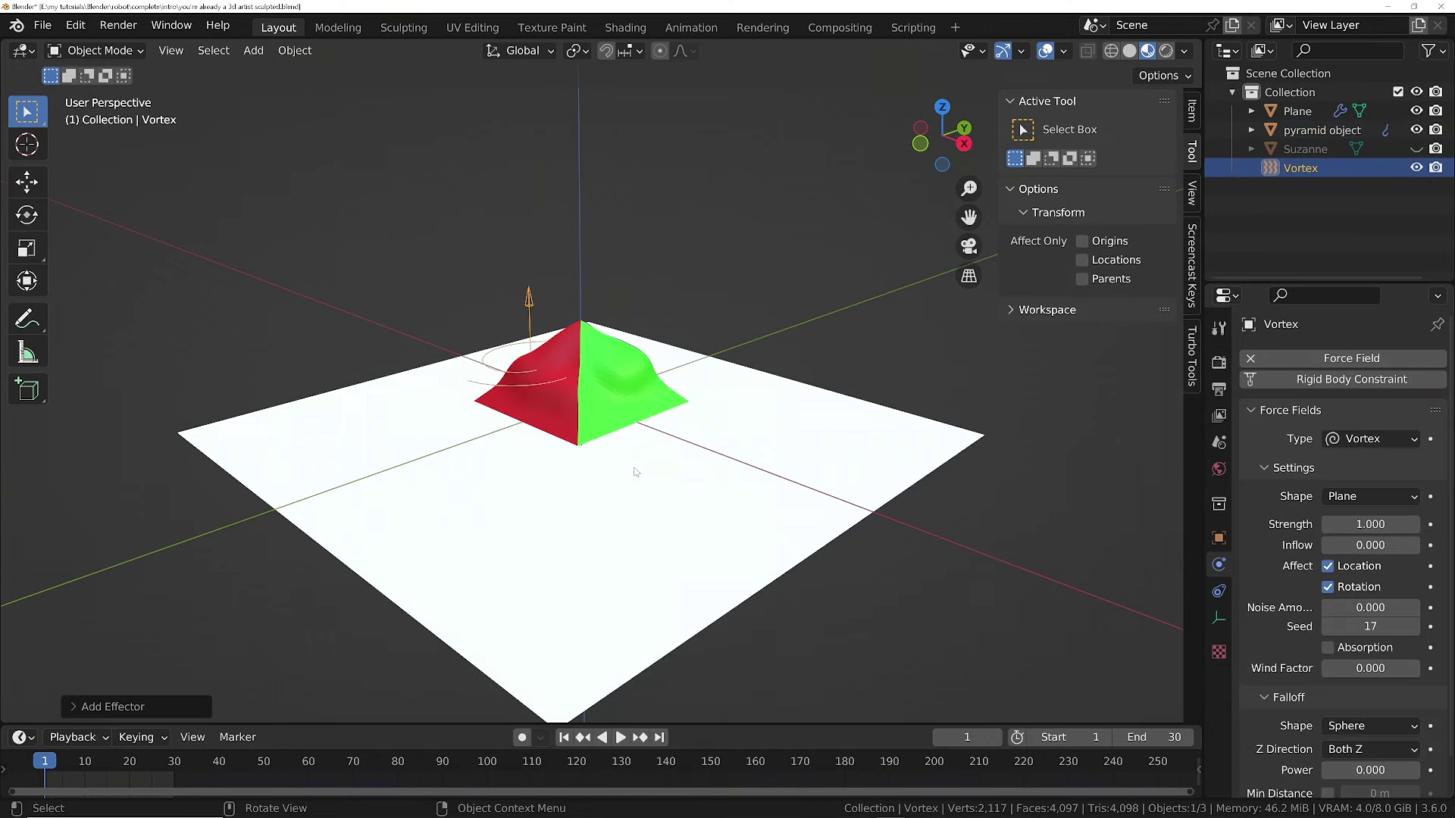
middle_click_drag(635, 472, 544, 447)
left_click_drag(1328, 524, 1368, 523)
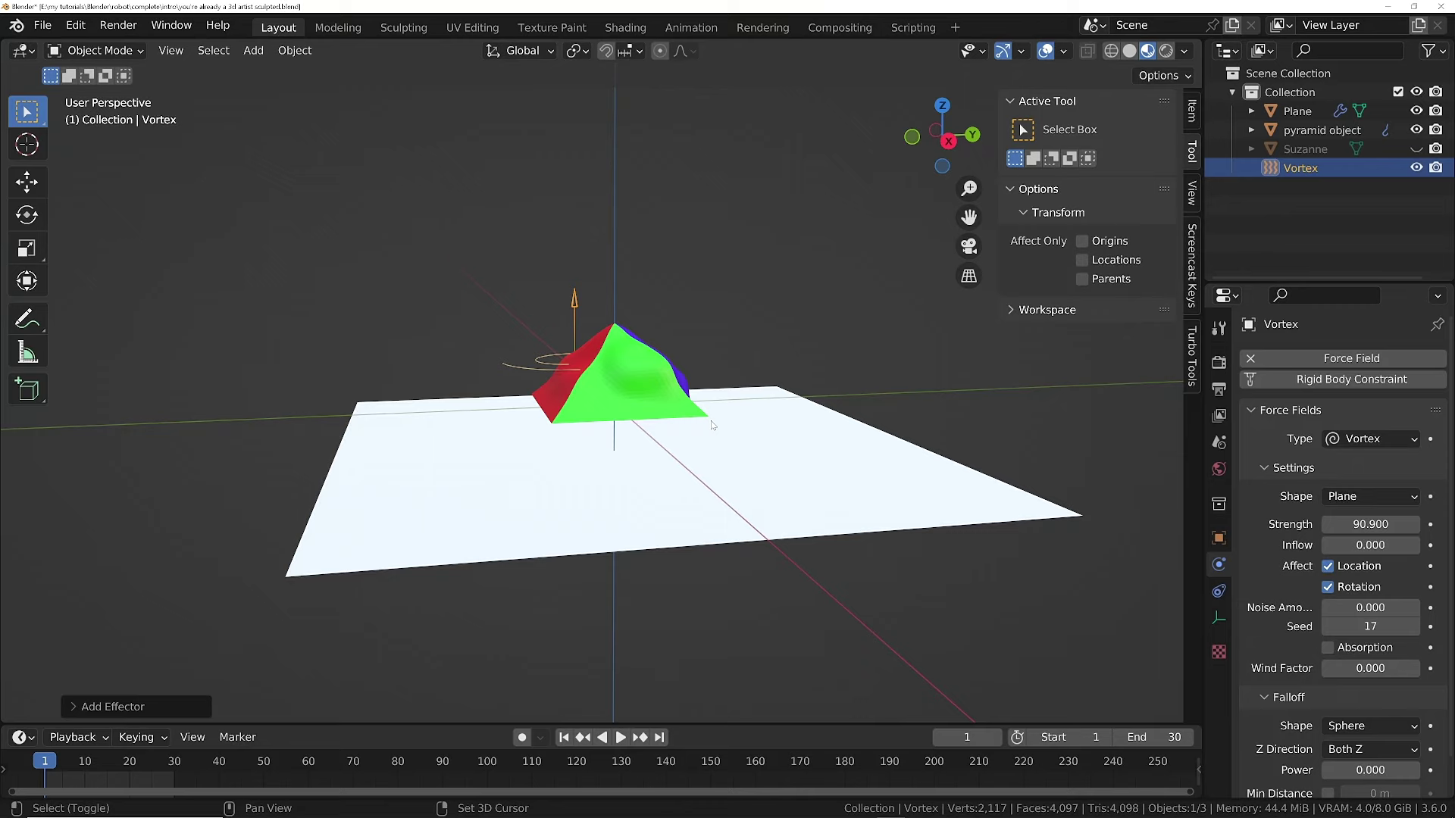
key("space")
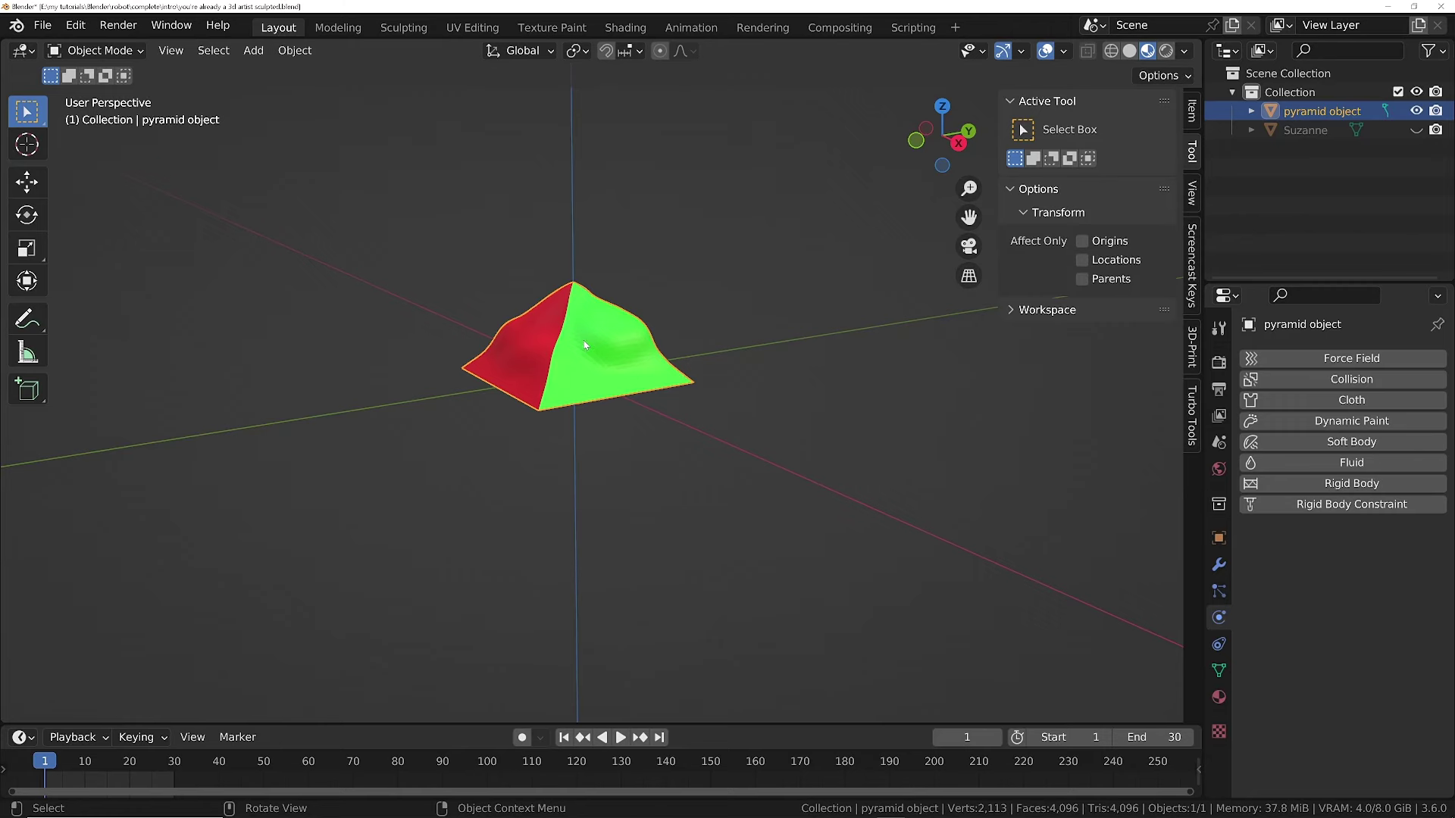
Add an armature and lower it into the pyramid.
middle_click_drag(585, 346, 522, 348)
key("shift+a")
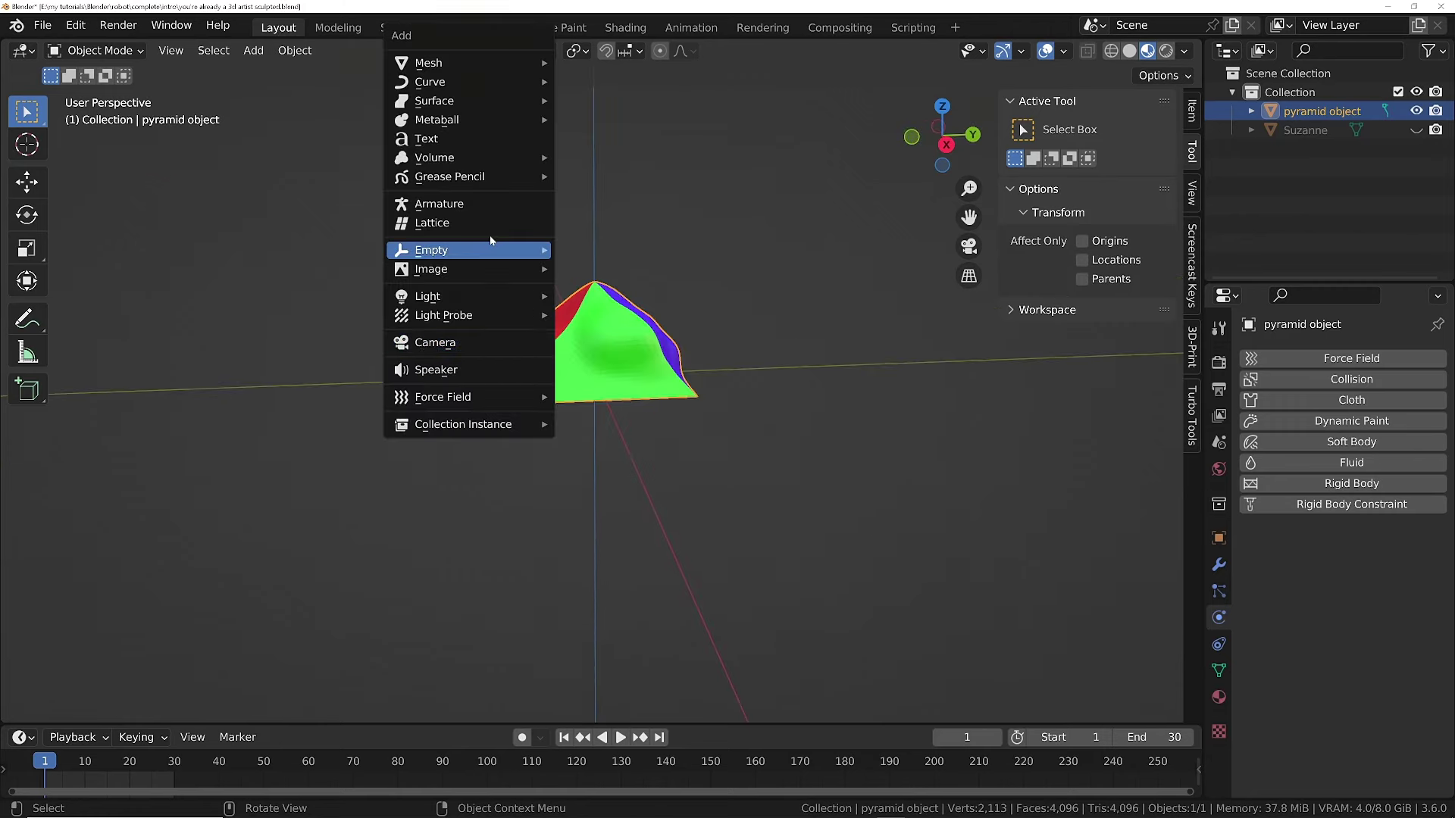
left_click(447, 204)
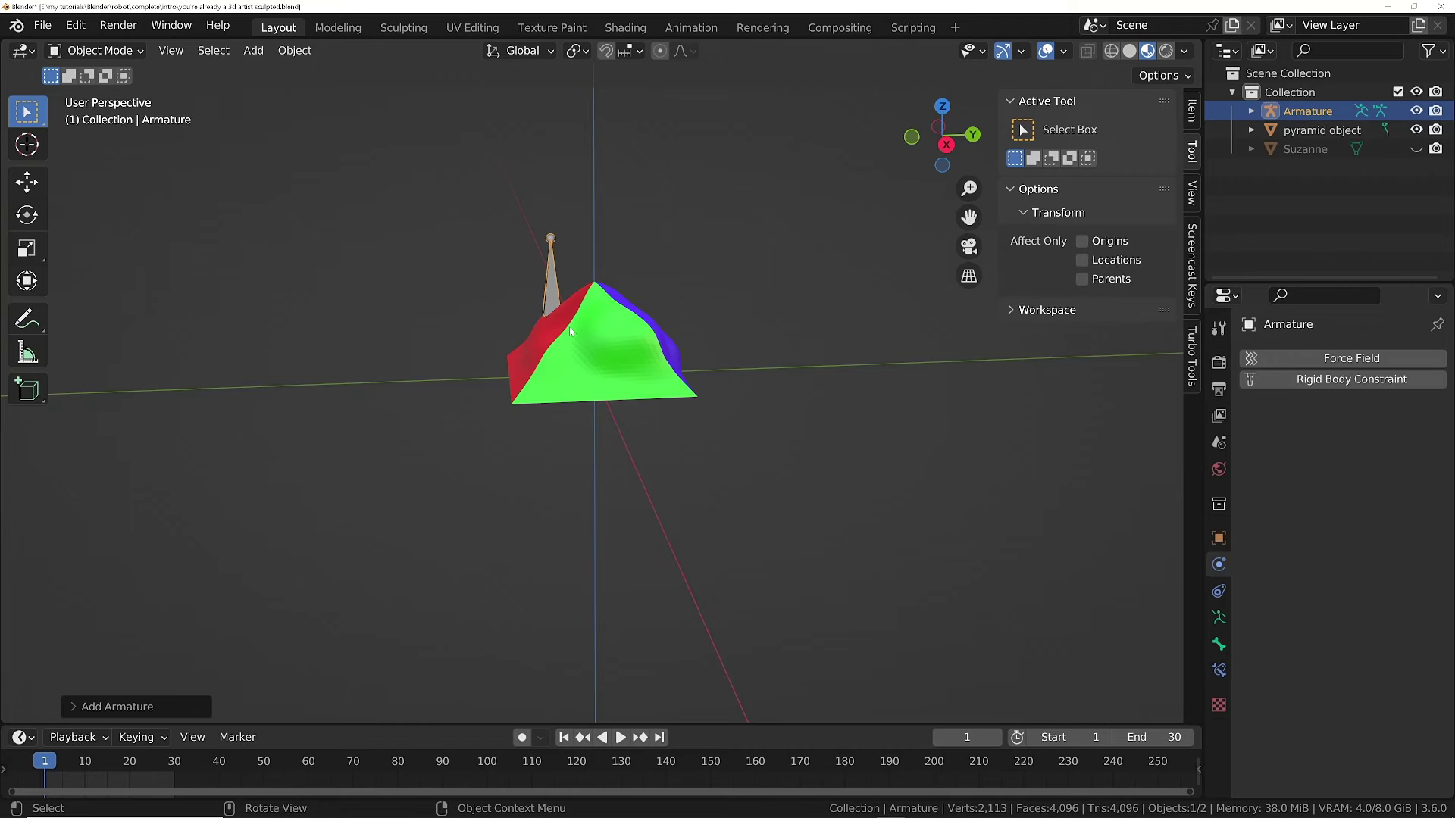
middle_click_drag(571, 331, 761, 296)
middle_click_drag(514, 331, 397, 315)
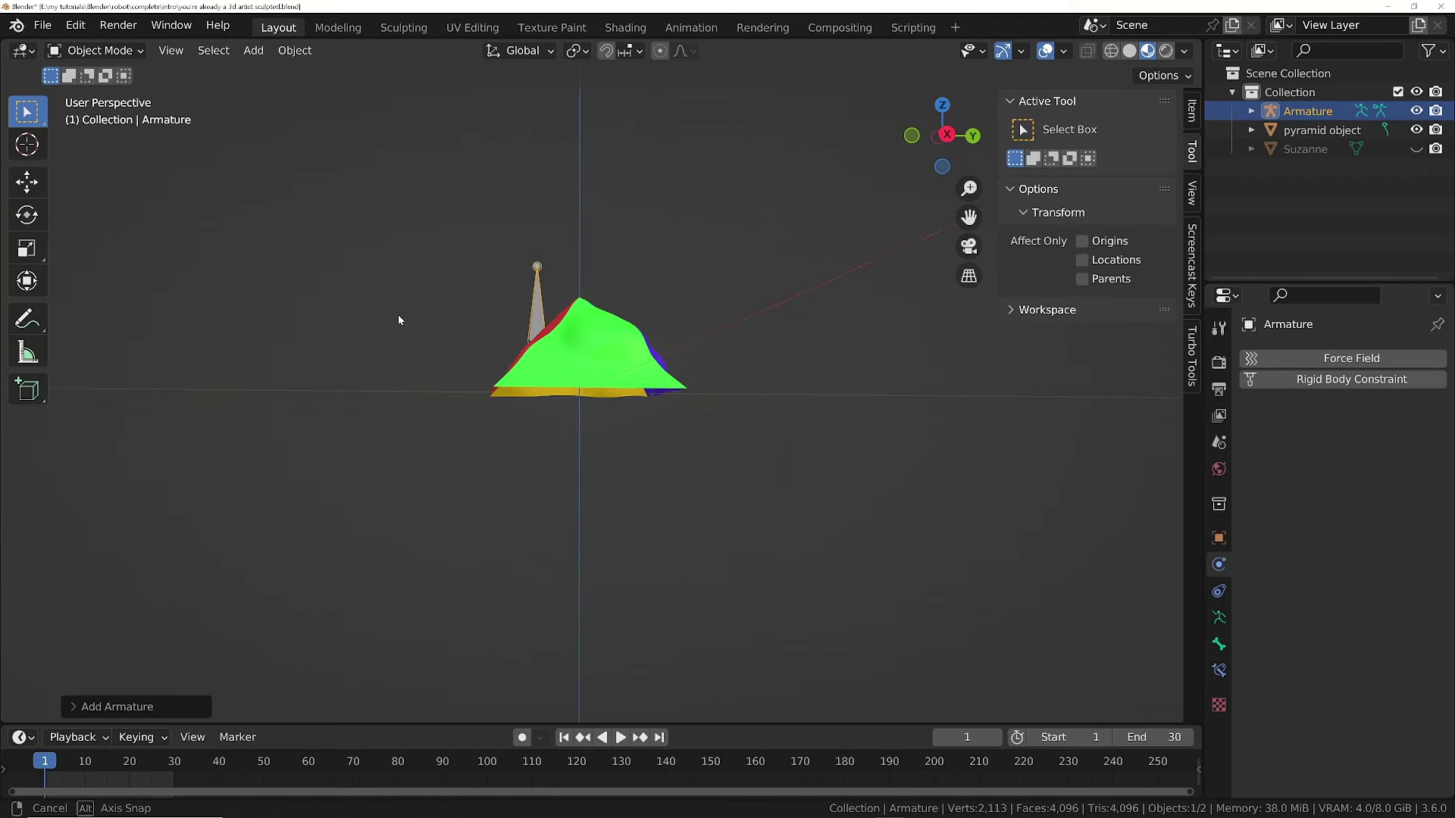
key("g")
left_click(584, 367)
middle_click_drag(583, 366, 673, 241)
key("g")
key("Escape")
In armature Edit Mode, lower the bone tip along Z and extrude a second vertical bone.
key("Tab")
middle_click_drag(545, 338, 614, 386)
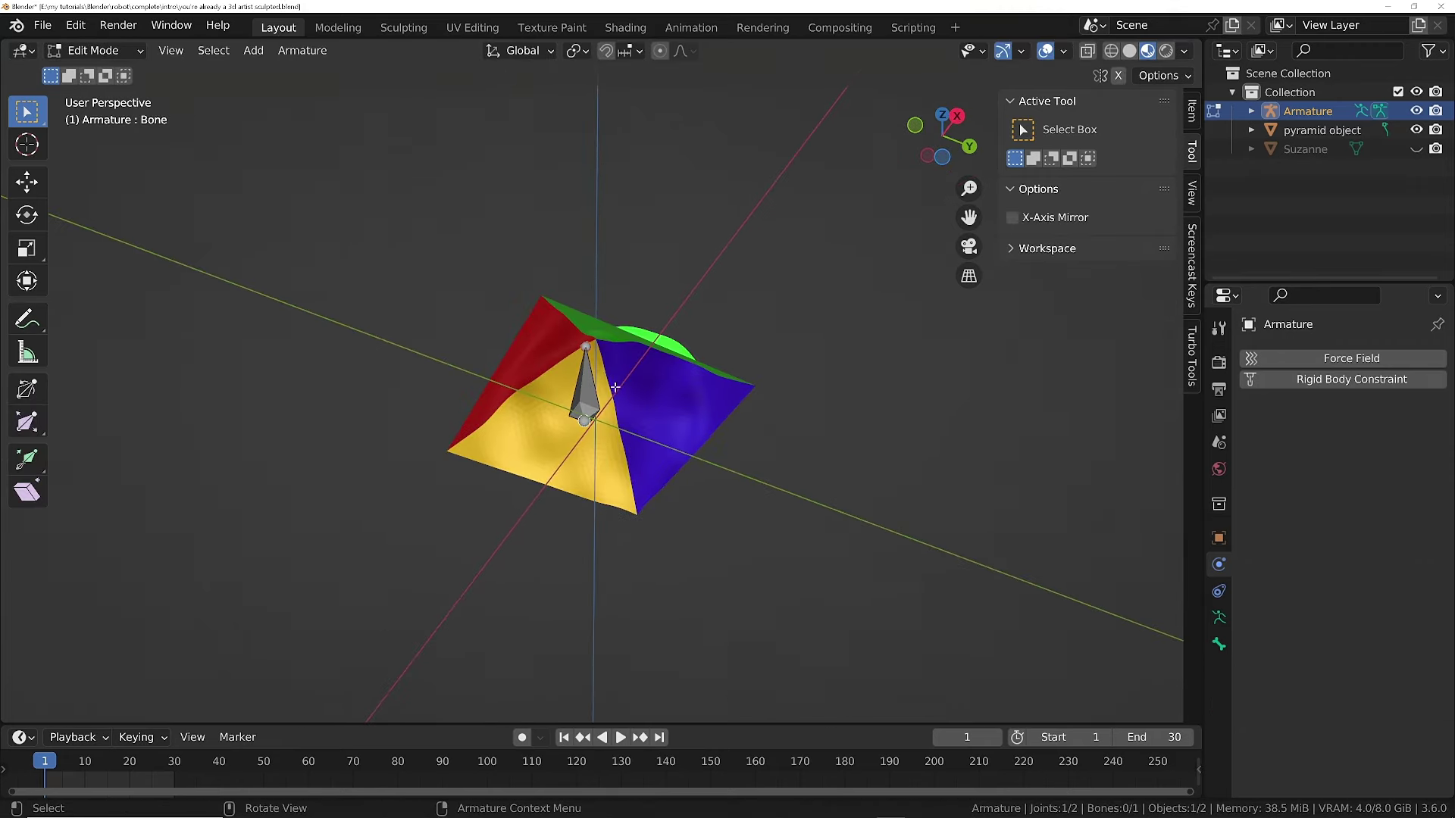
key("g")
key("z")
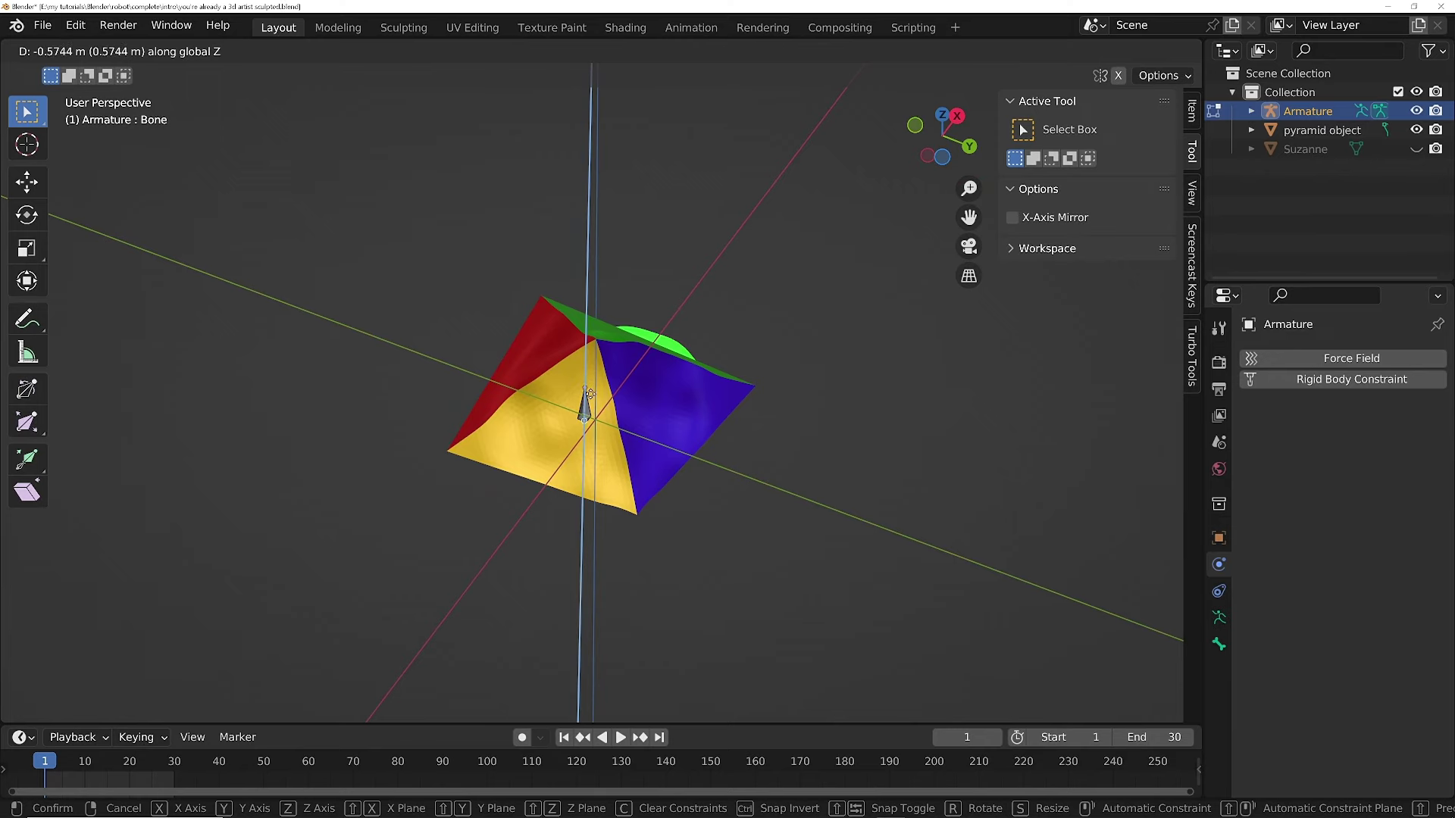
left_click(589, 394)
key("e")
key("z")
left_click(594, 343)
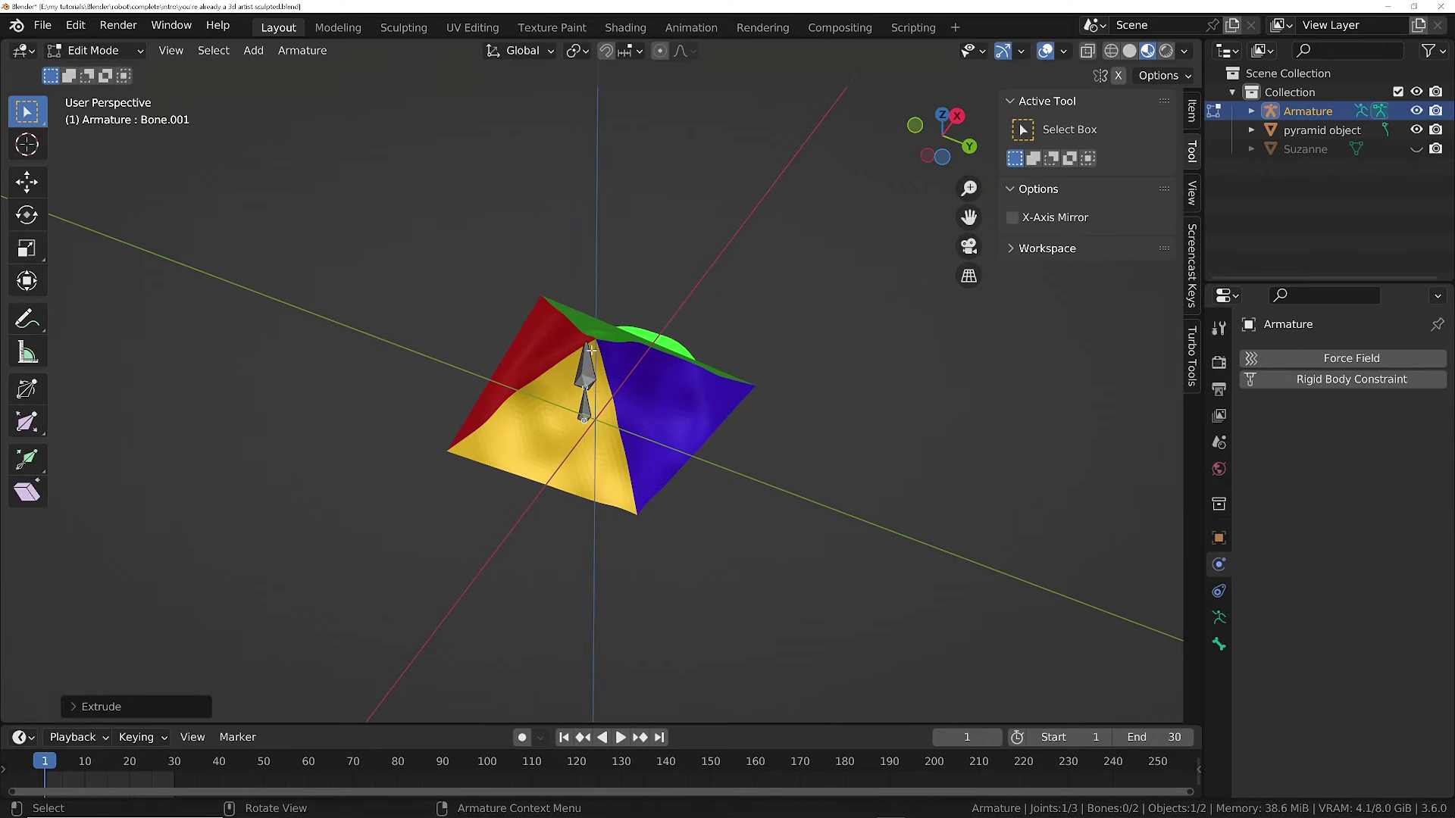
middle_click_drag(592, 350, 557, 395)
In Object Mode, parent the pyramid to the armature With Automatic Weights.
key("Tab")
left_click(667, 424)
left_click(598, 386, "shift")
key("ctrl+p")
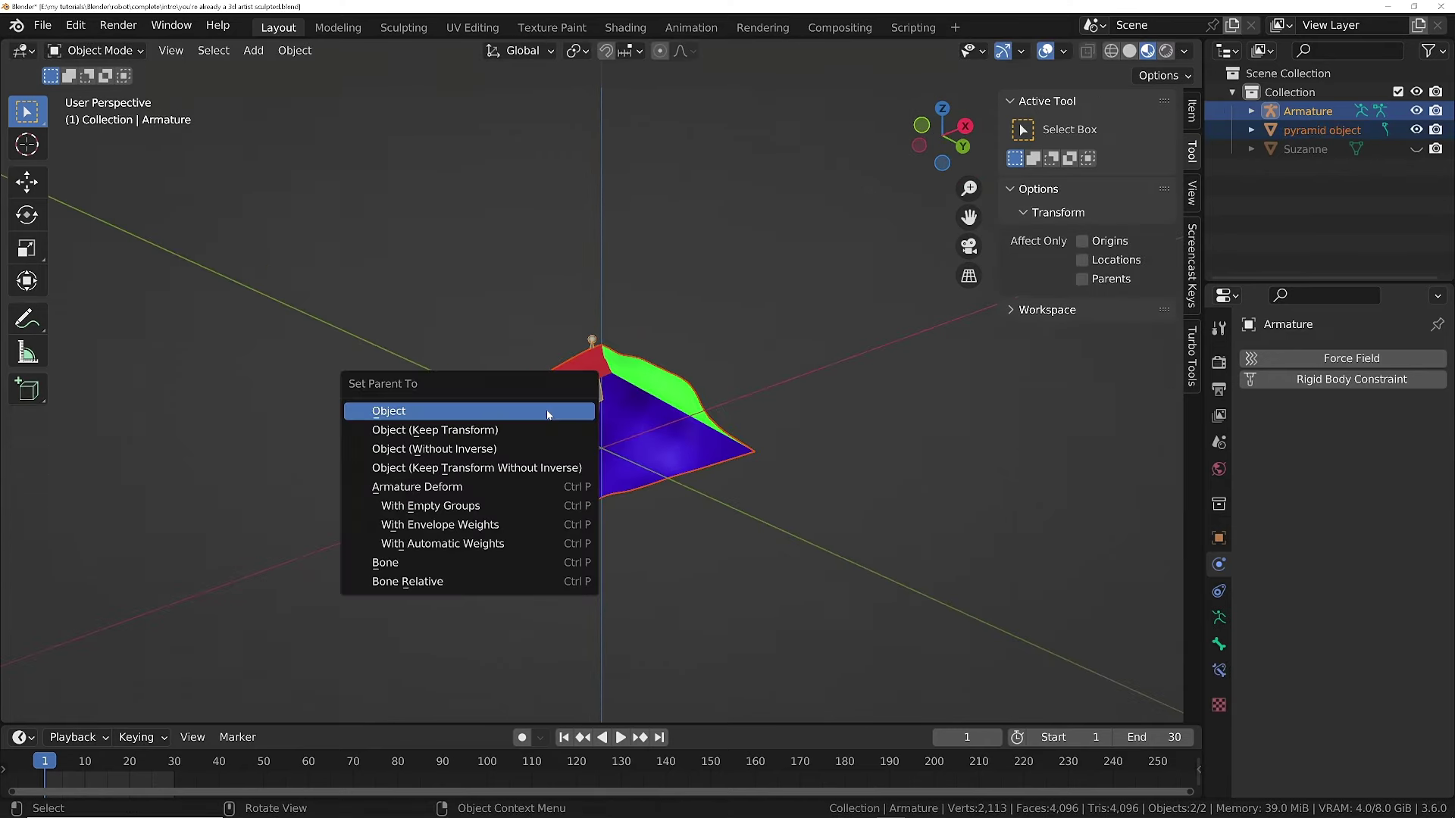
left_click(457, 546)
Switch the armature to Pose Mode and test-rotate a bone, then cancel back to rest pose.
middle_click_drag(596, 373, 585, 324)
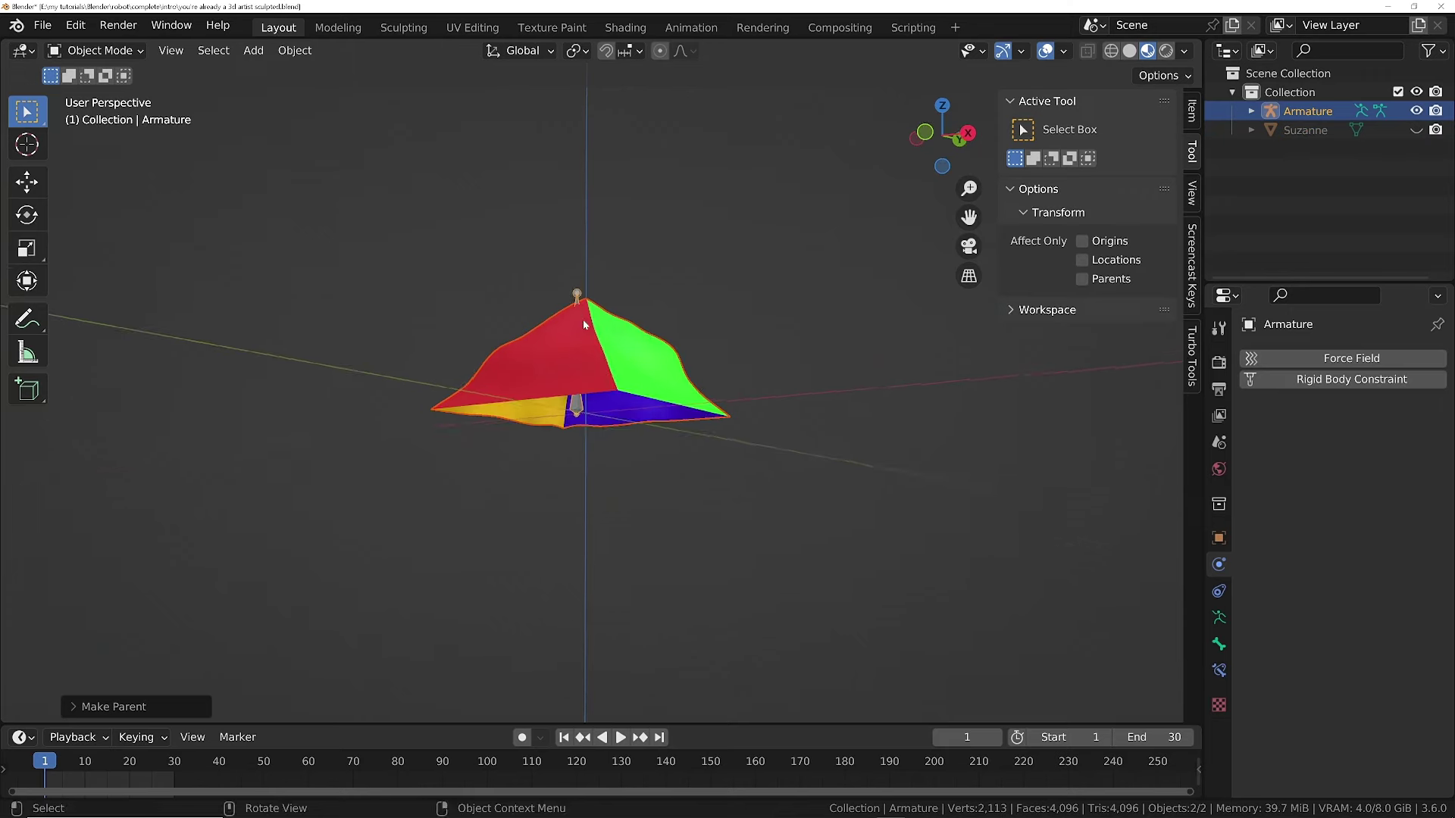
key("ctrl+Tab")
left_click(578, 315)
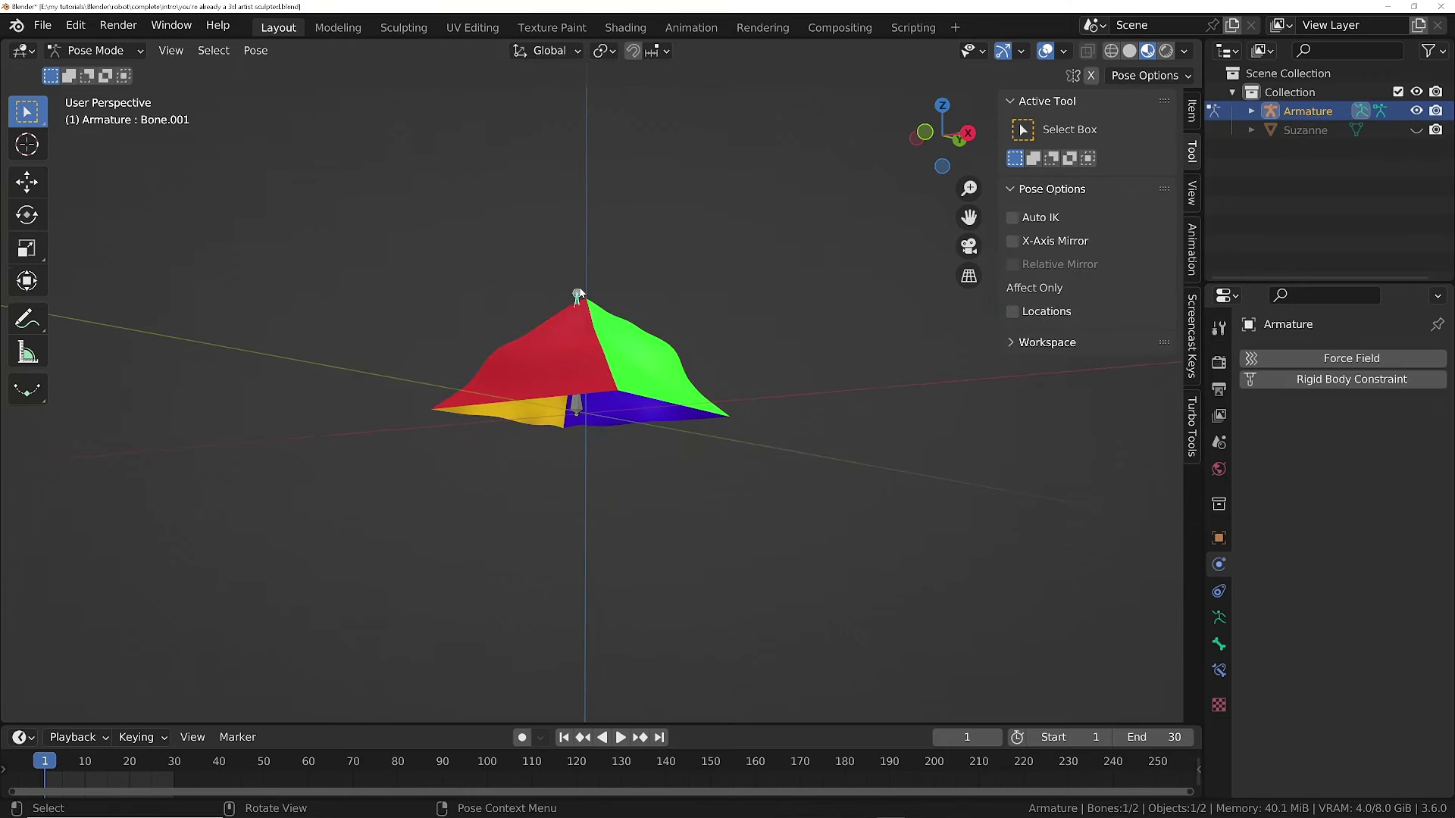
key("r")
left_click(643, 307)
middle_click_drag(644, 307, 701, 396)
key("r")
key("Escape")
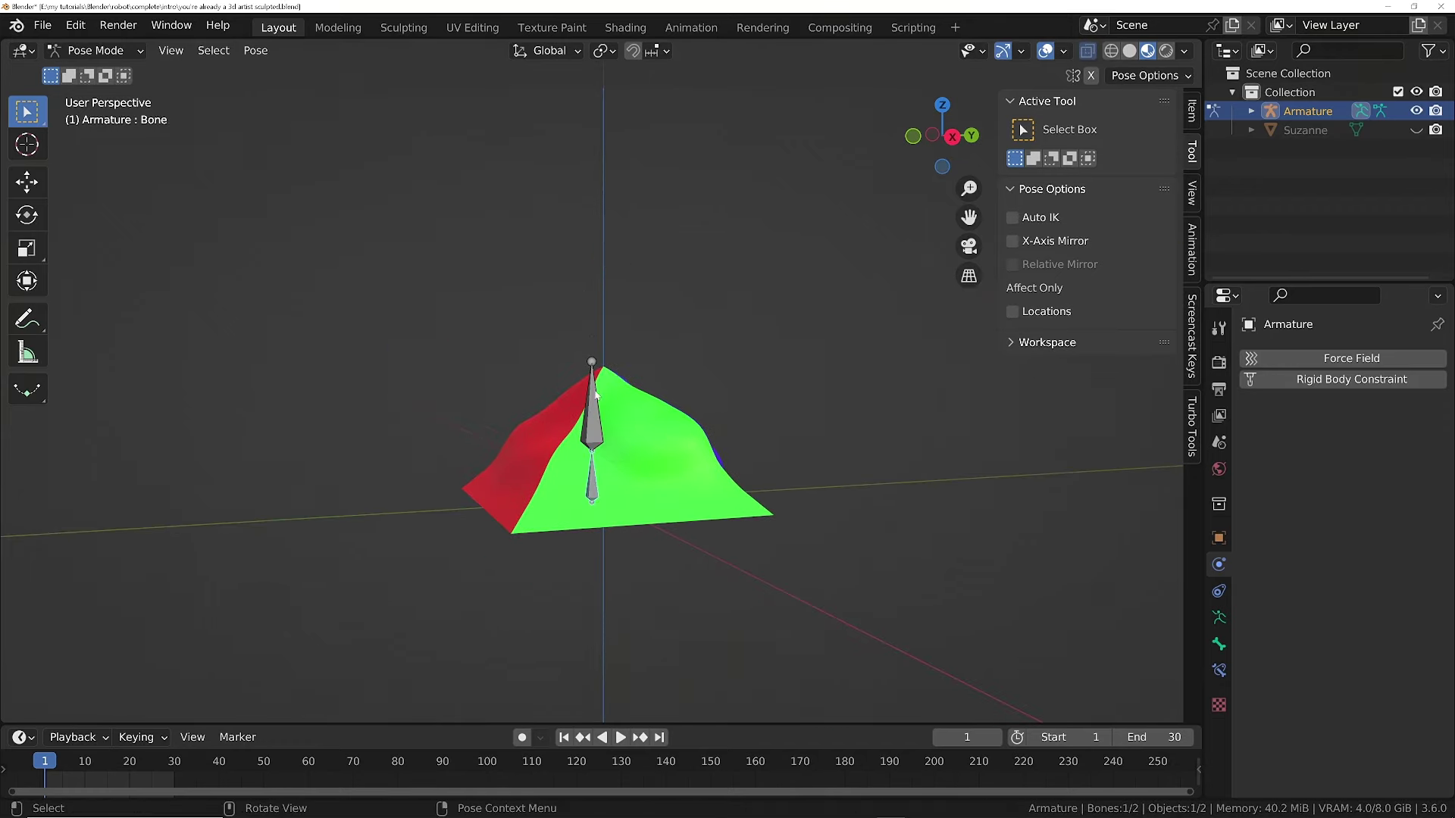
key("r")
key("Escape")
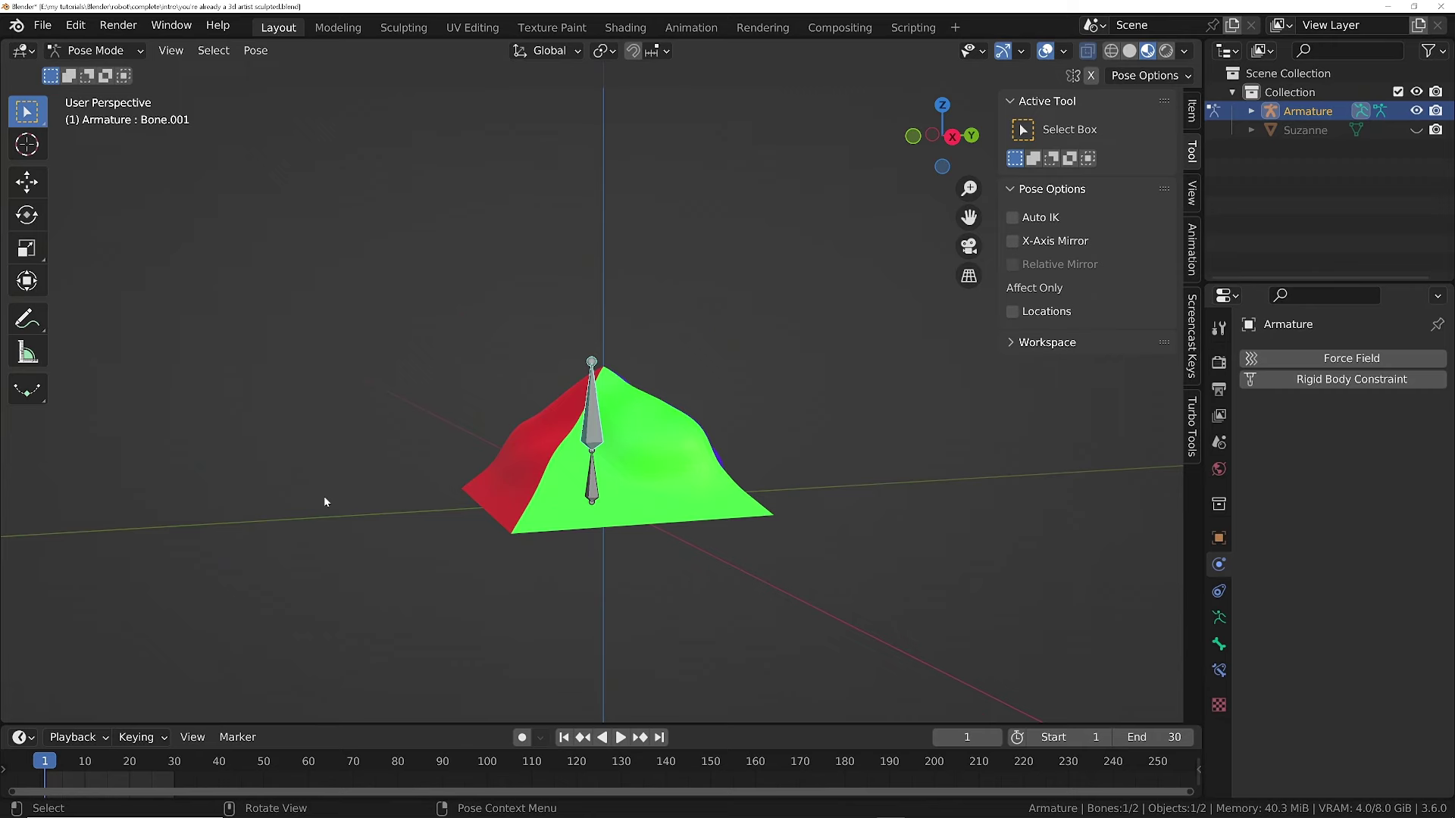
Enlarge the timeline, select the upper bone, test playback, and move to frame 15.
scroll(402, 762, "up", 4)
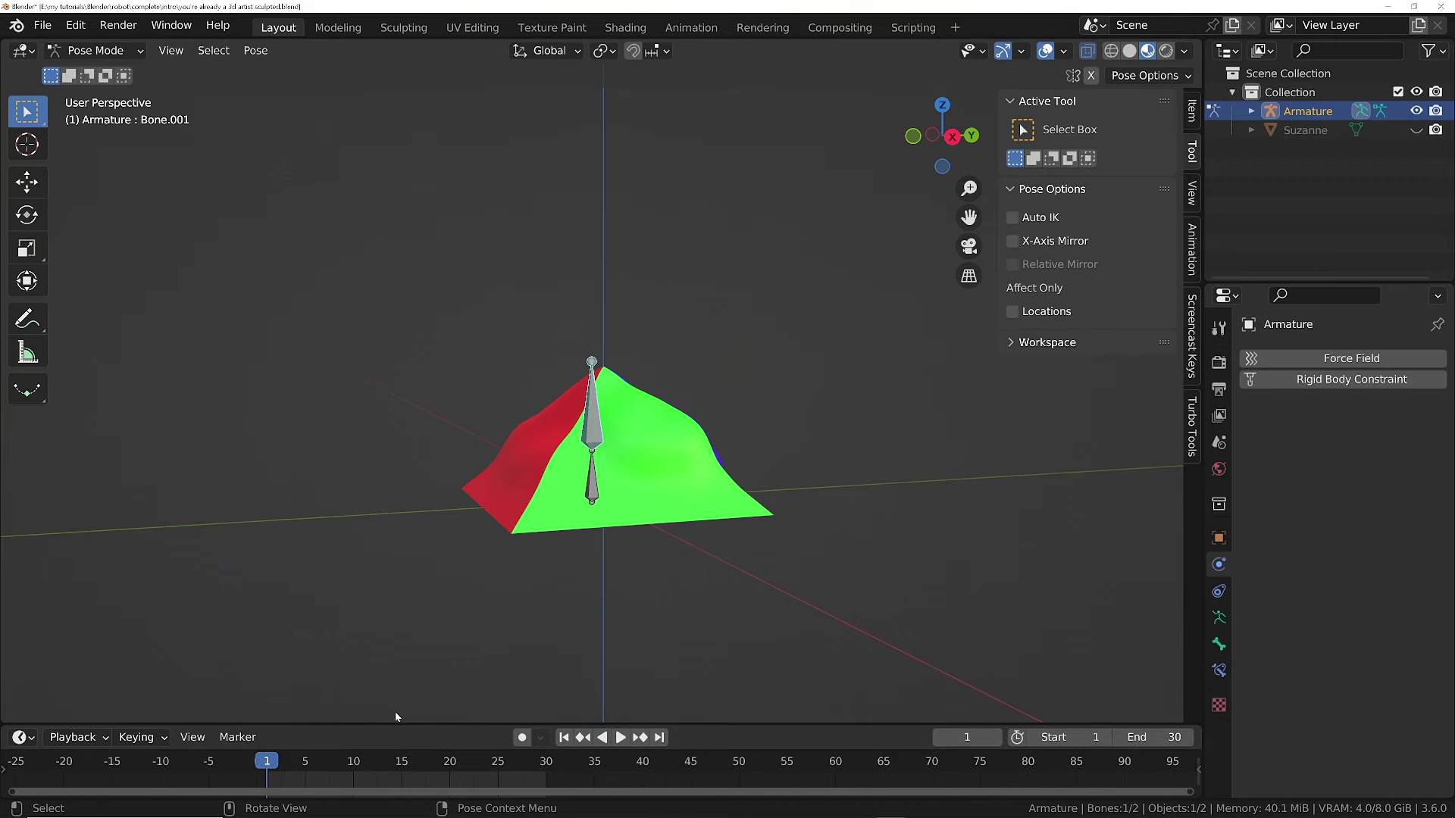
left_click_drag(396, 723, 395, 564)
middle_click_drag(319, 698, 390, 698)
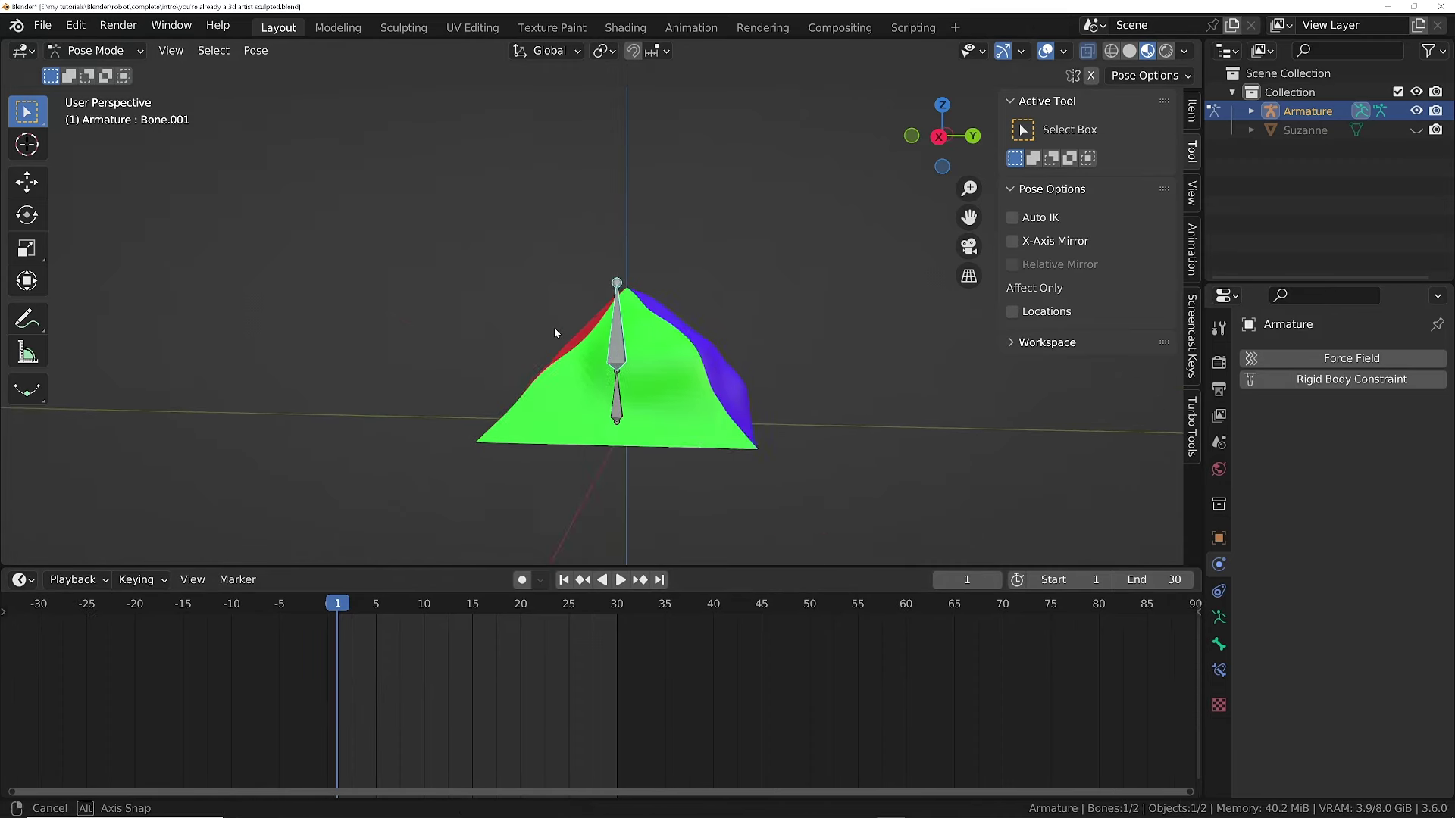
middle_click_drag(592, 363, 625, 368)
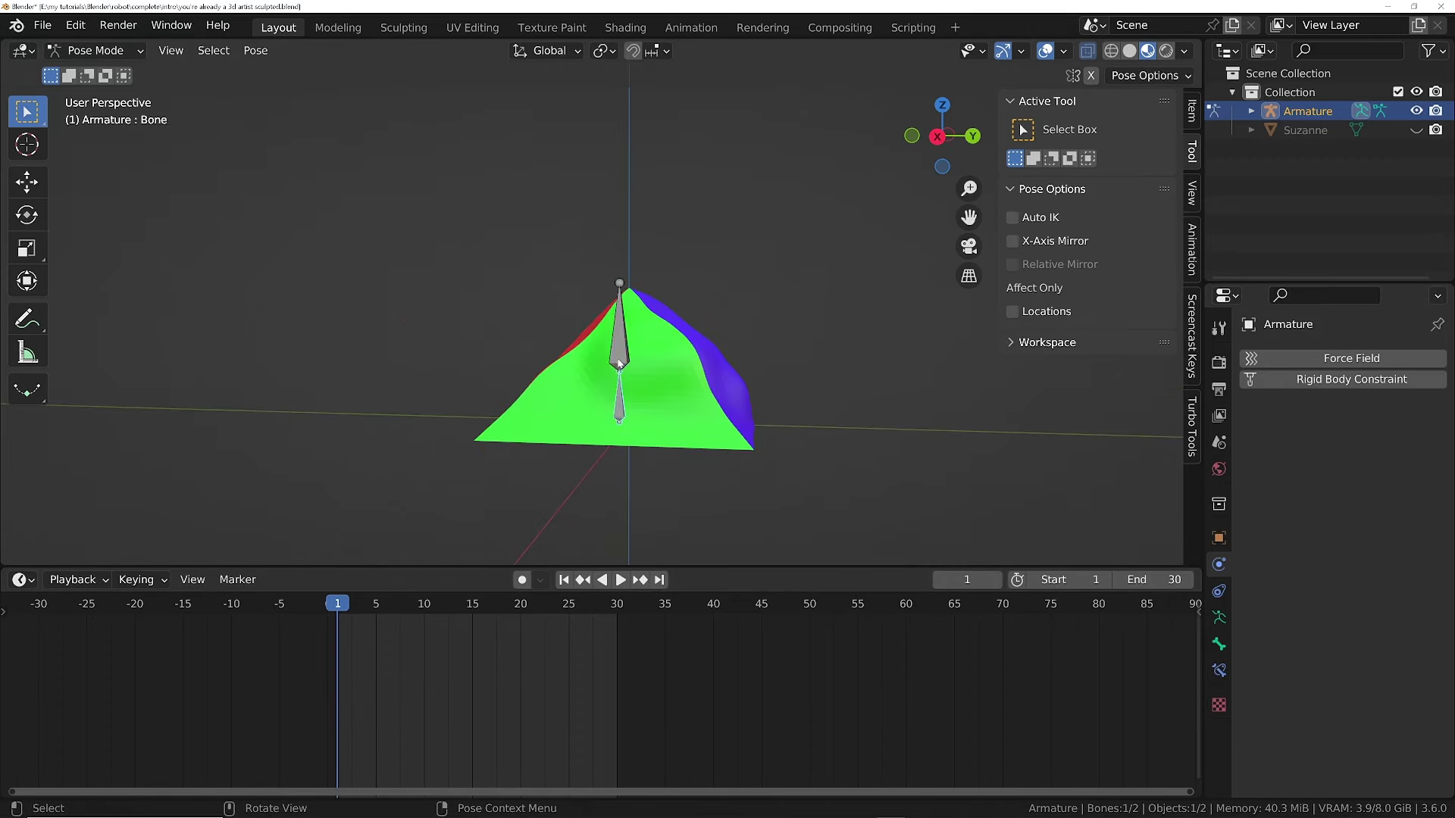
left_click(623, 346, "shift")
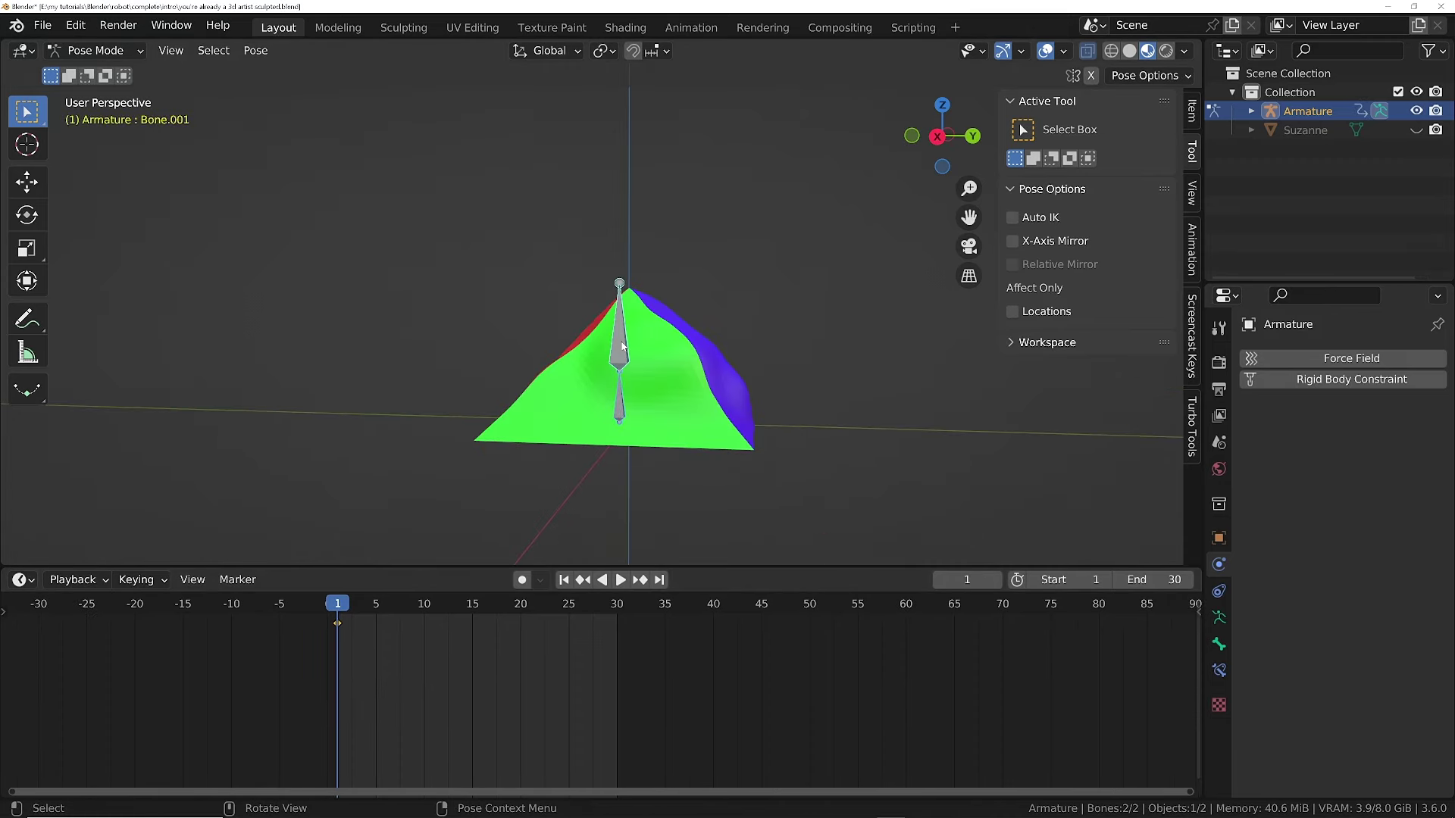
left_click_drag(329, 619, 365, 618)
key("ctrl+z")
key("space")
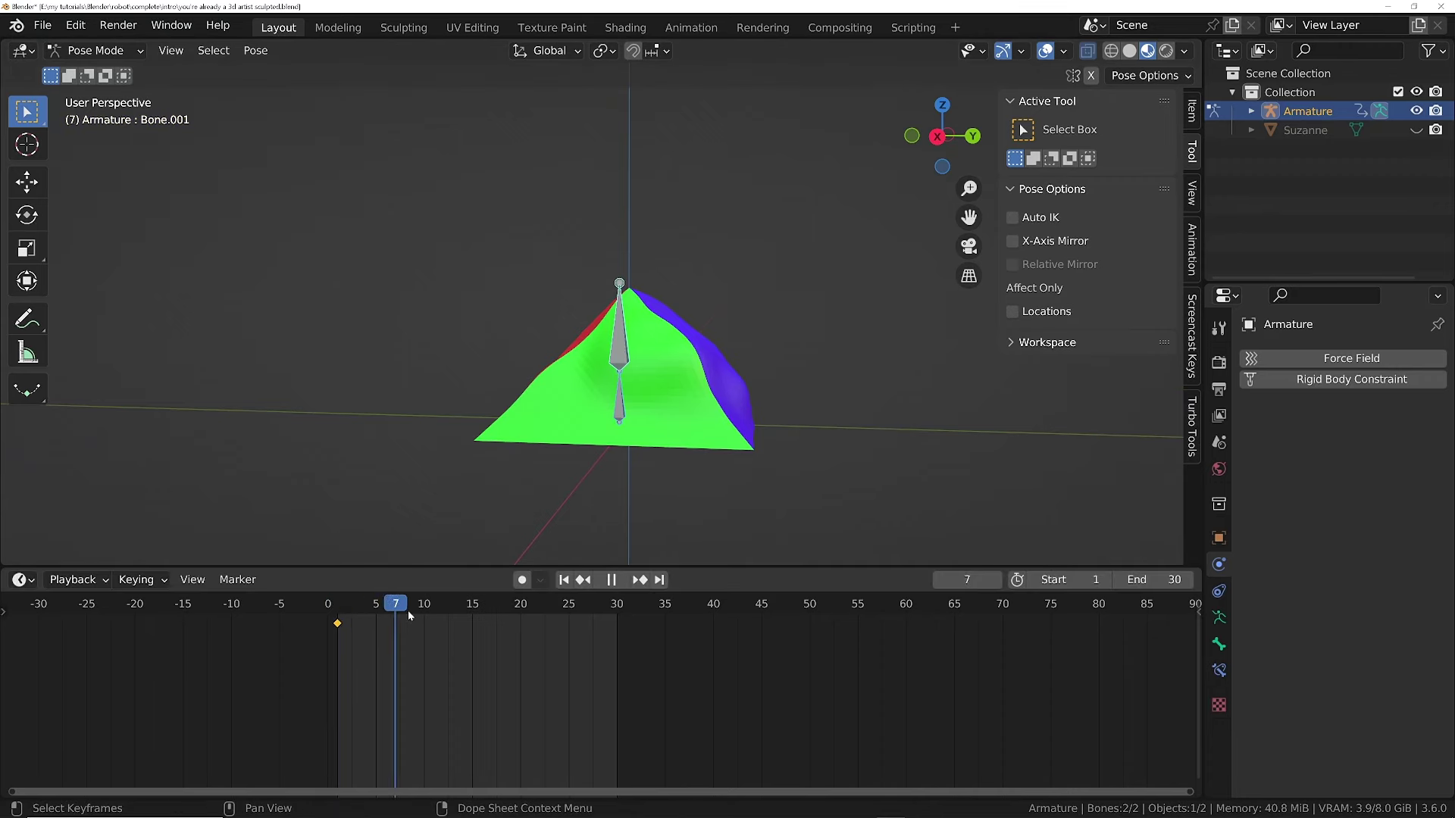
key("space")
left_click_drag(453, 623, 471, 621)
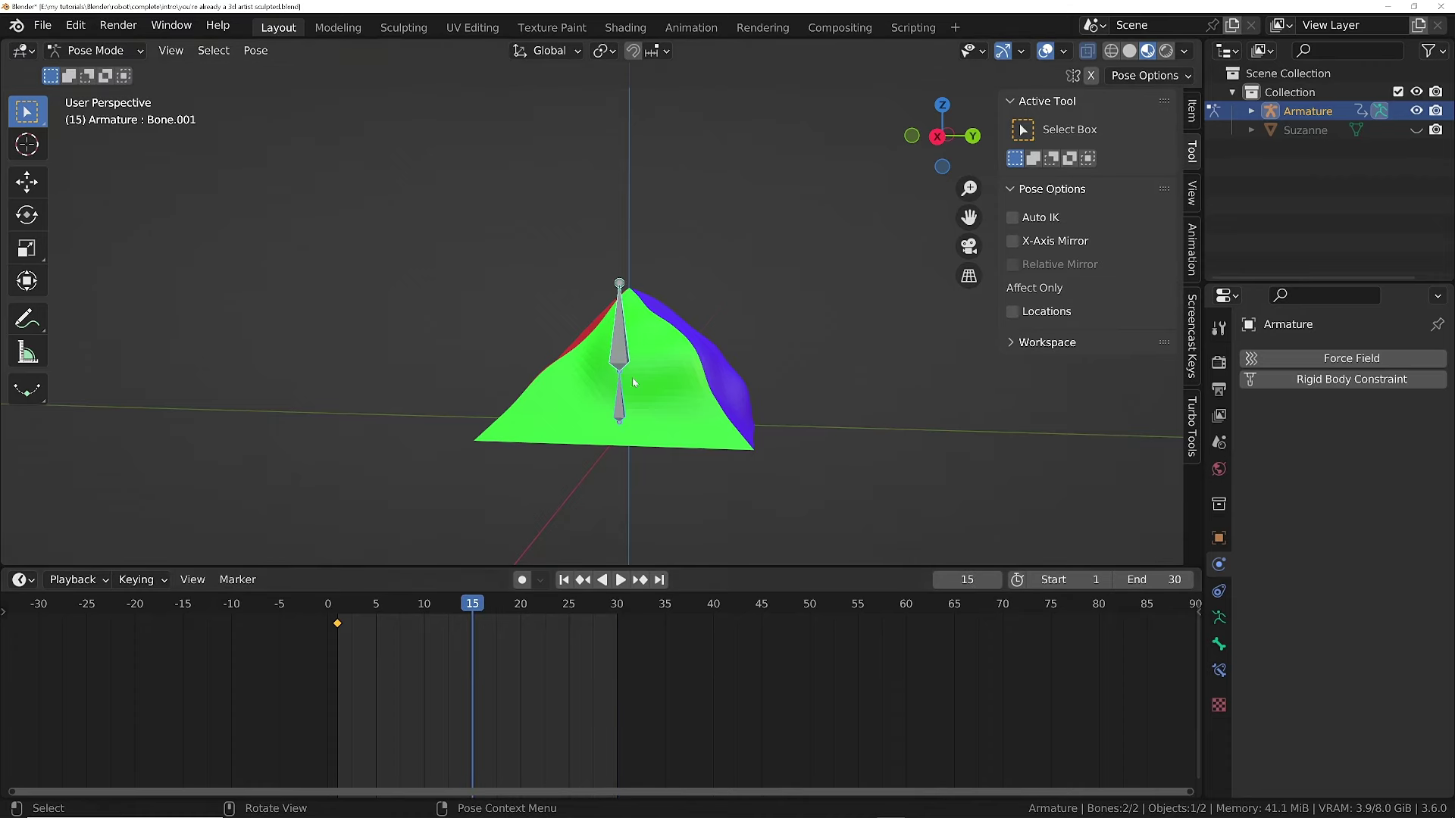
Rotate the lower bone and insert a keyframe at frame 15.
left_click(622, 398)
key("r")
left_click(630, 403)
key("i")
left_click(629, 405)
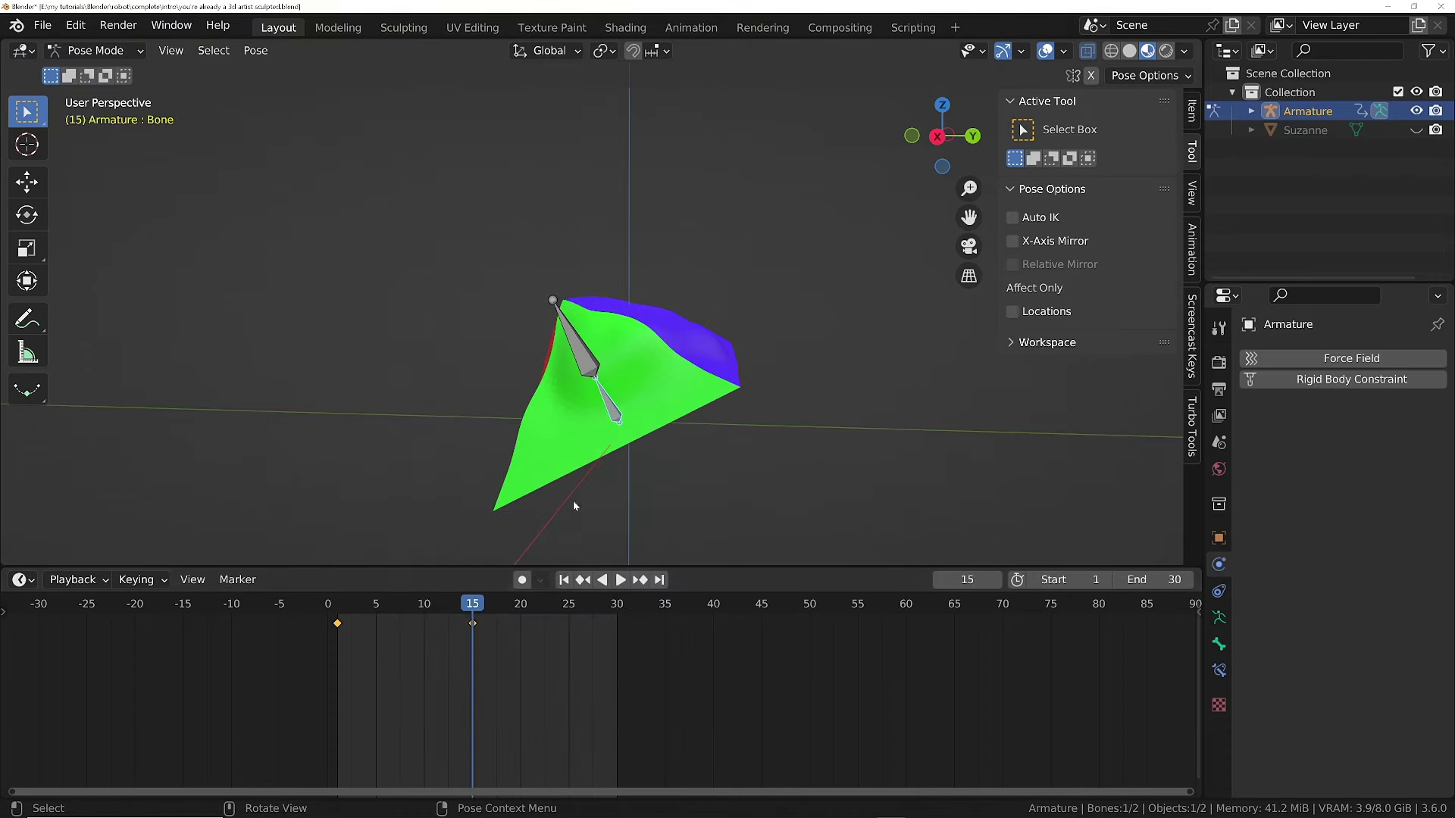
Rotate the upper bone, keyframe it at frame 30, and play the bending animation.
key("space")
key("r")
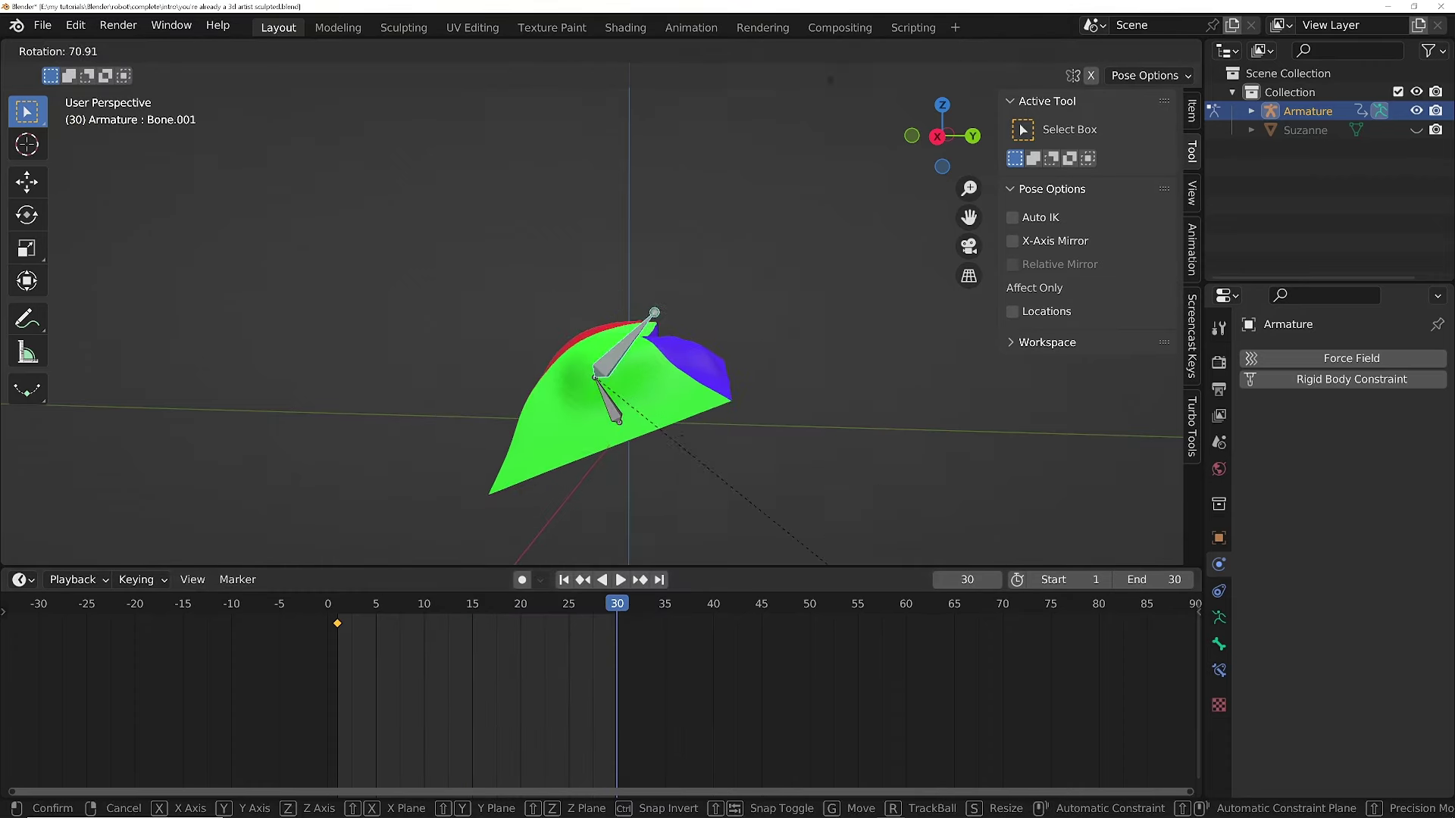
left_click(626, 375)
key("i")
left_click(627, 381)
key("space")
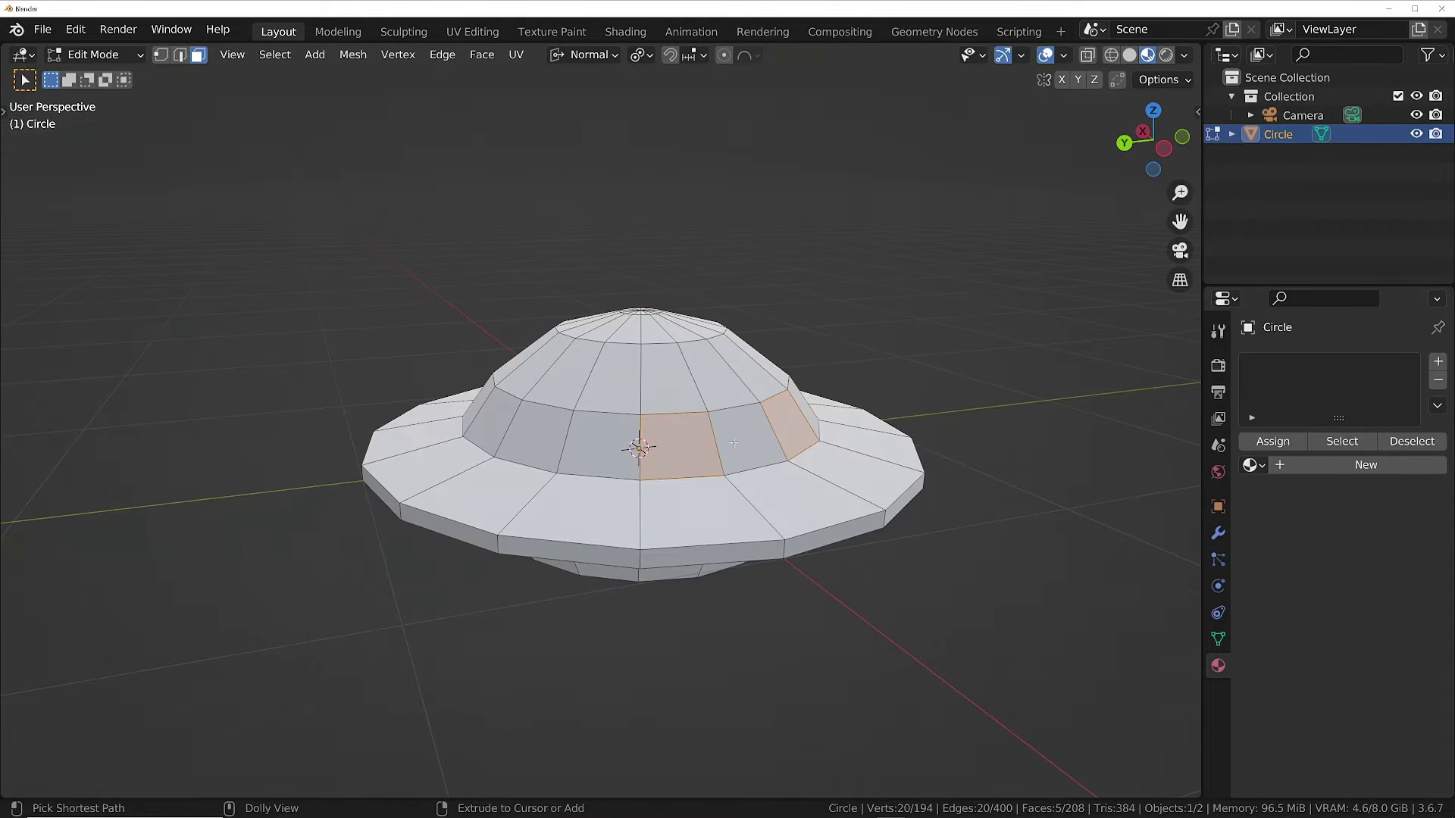
Assign the METAL.001 material to the selected saucer faces and shade the saucer smooth.
left_click(689, 479, "ctrl")
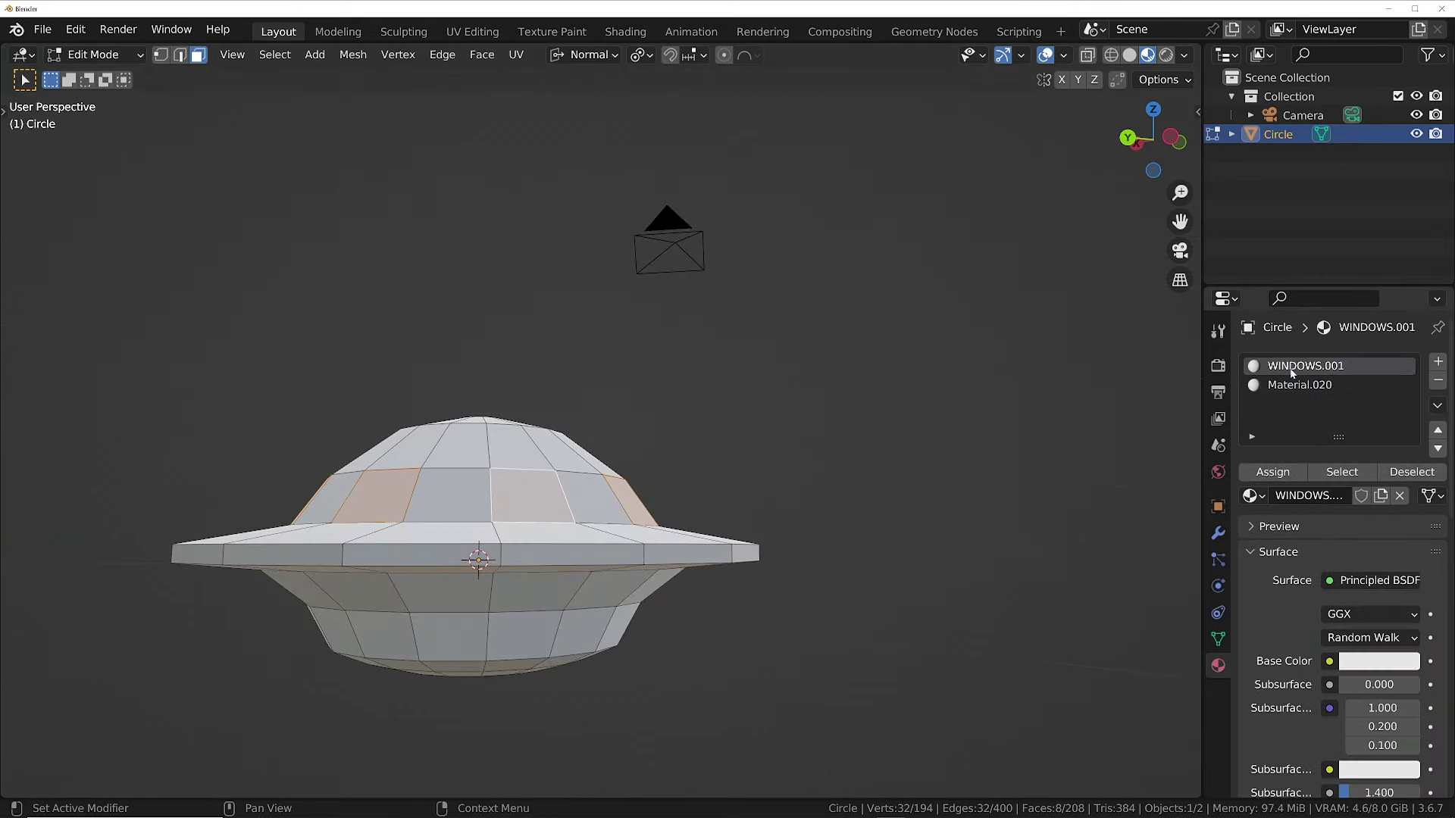
left_click(1296, 385)
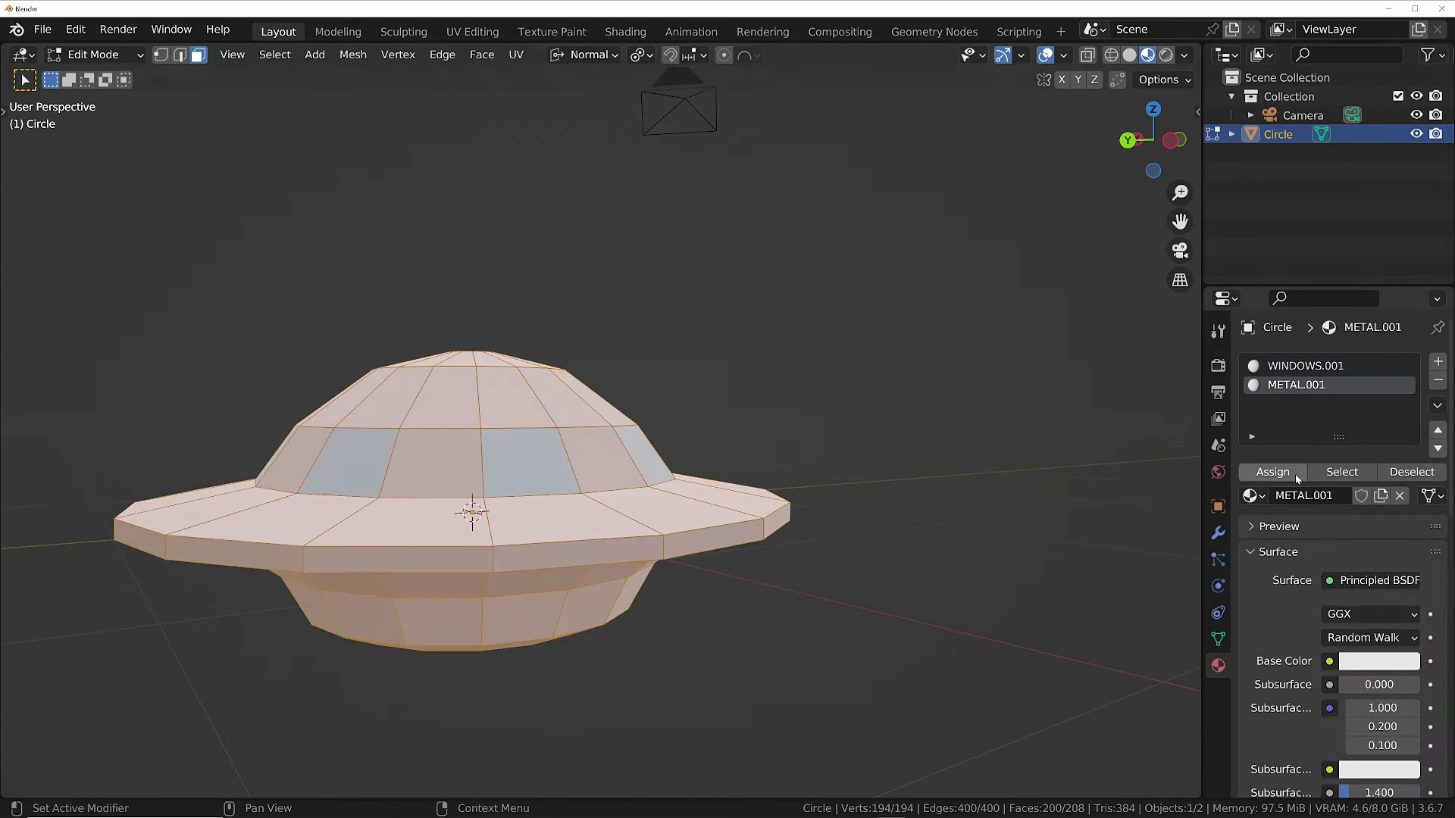
left_click(1273, 472)
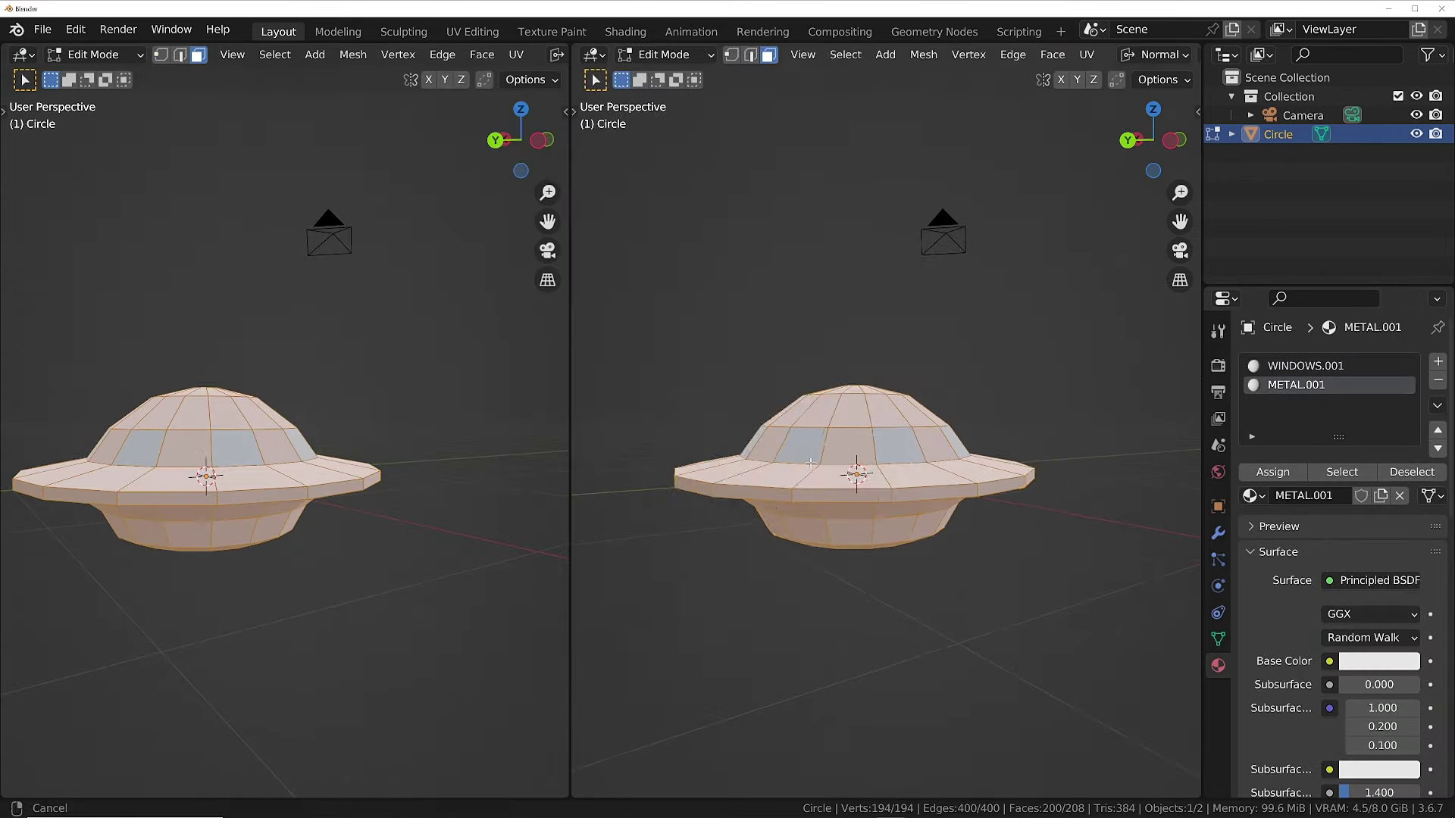
key("Tab")
right_click(382, 322)
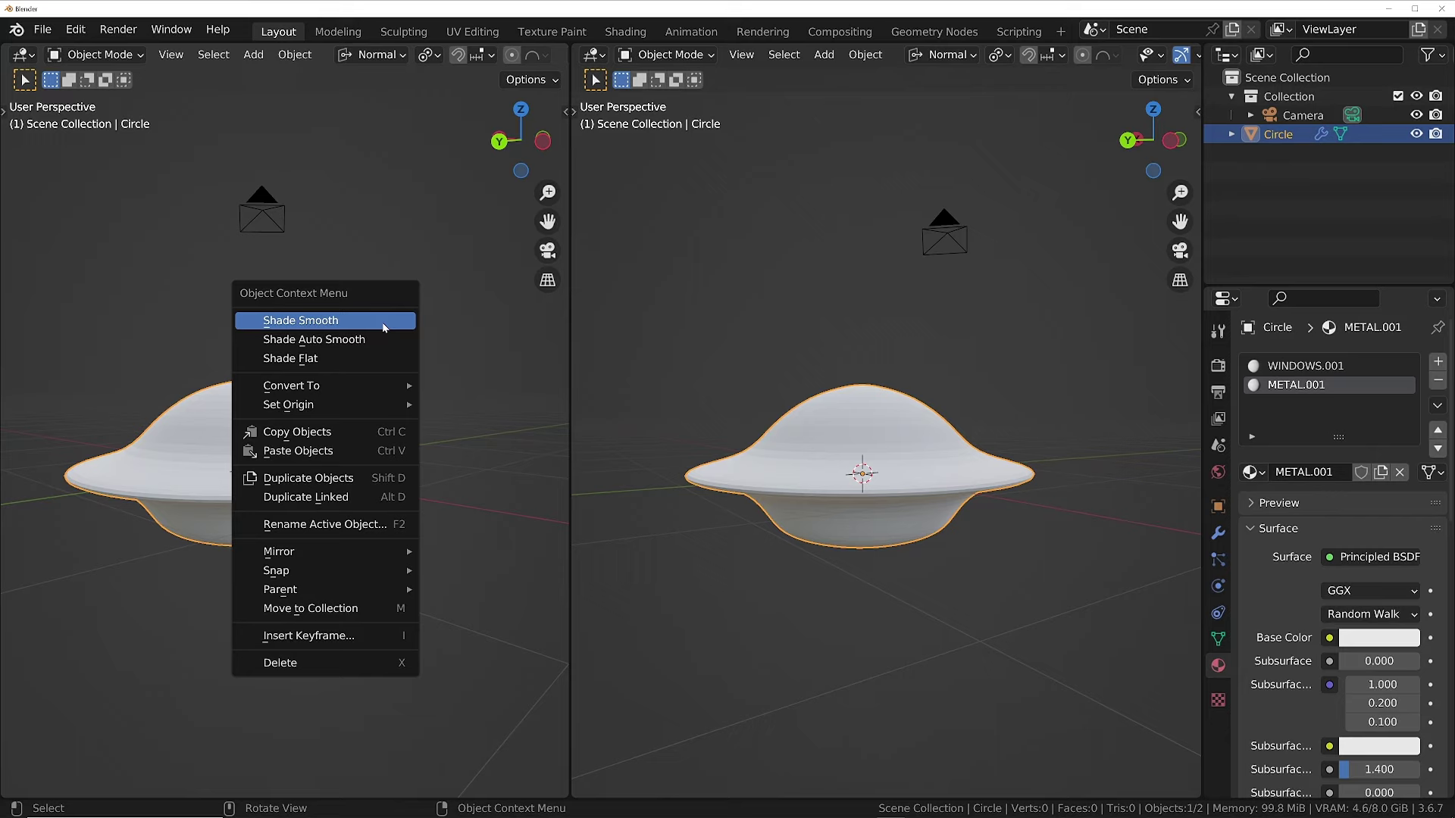
left_click(382, 321)
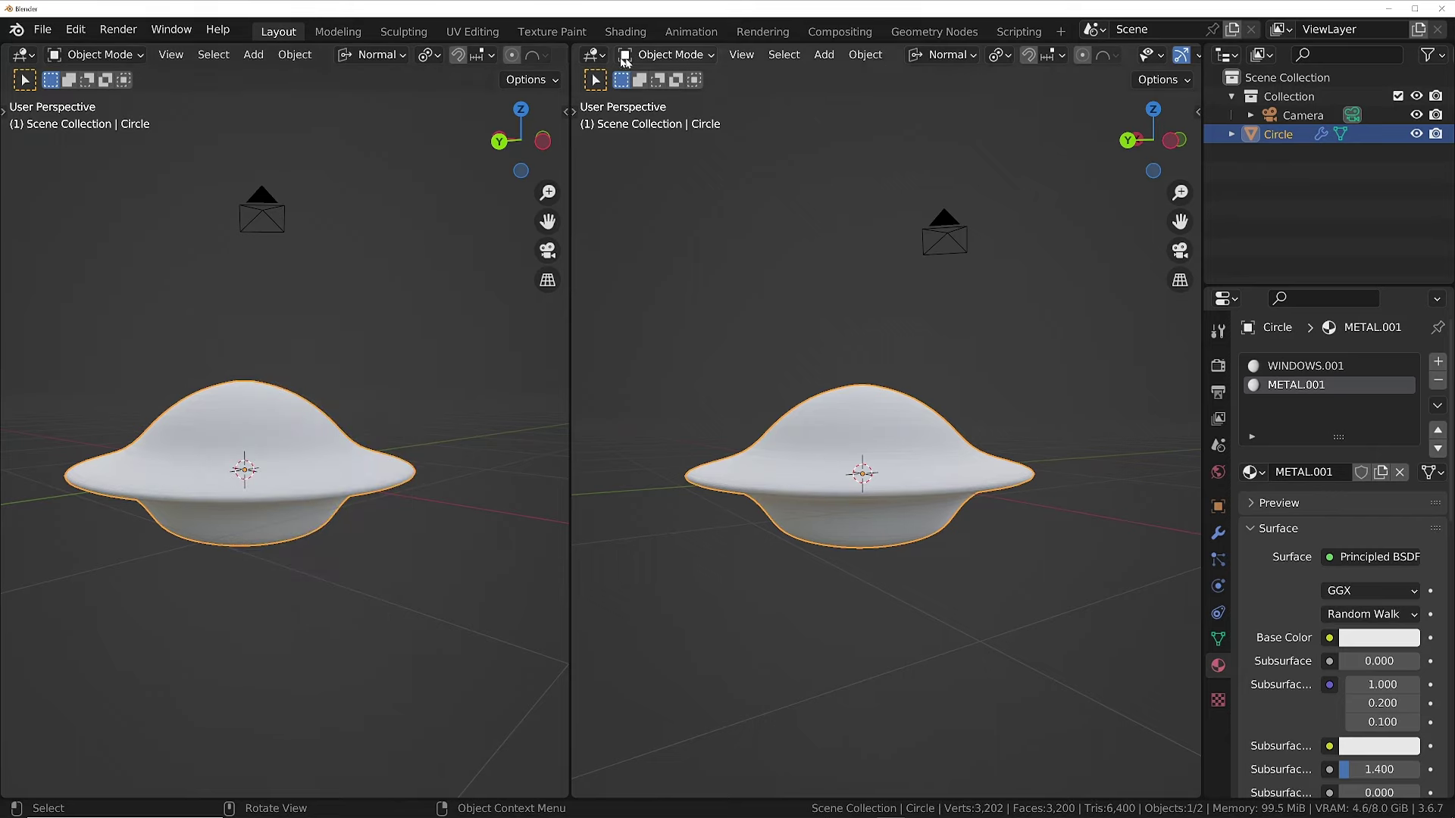
Show the saucer's material nodes in the Shader Editor and switch to WINDOWS.001.
left_click(593, 54)
left_click(643, 231)
key("Home")
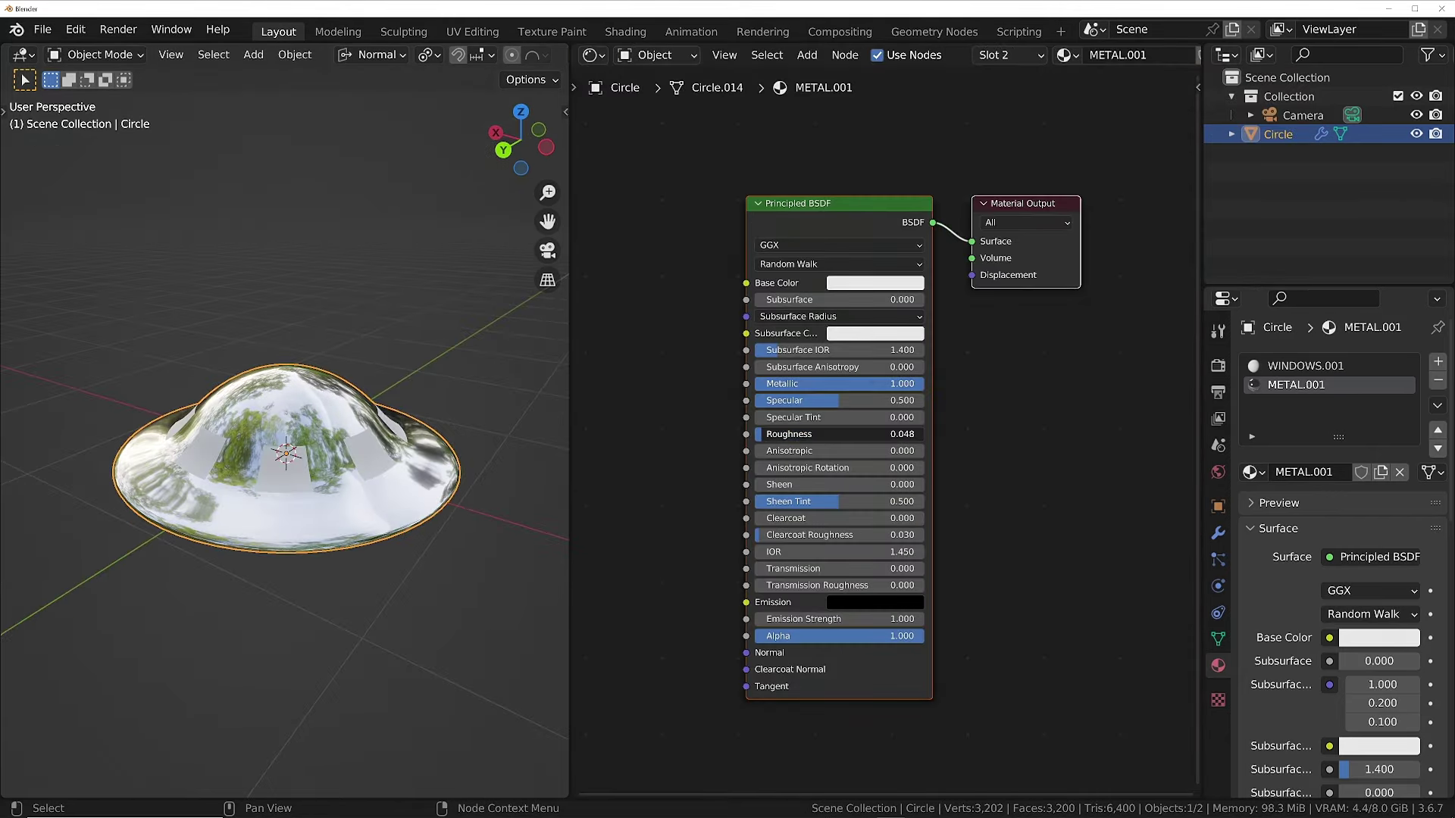
left_click(1305, 365)
scroll(303, 454, "up", 3)
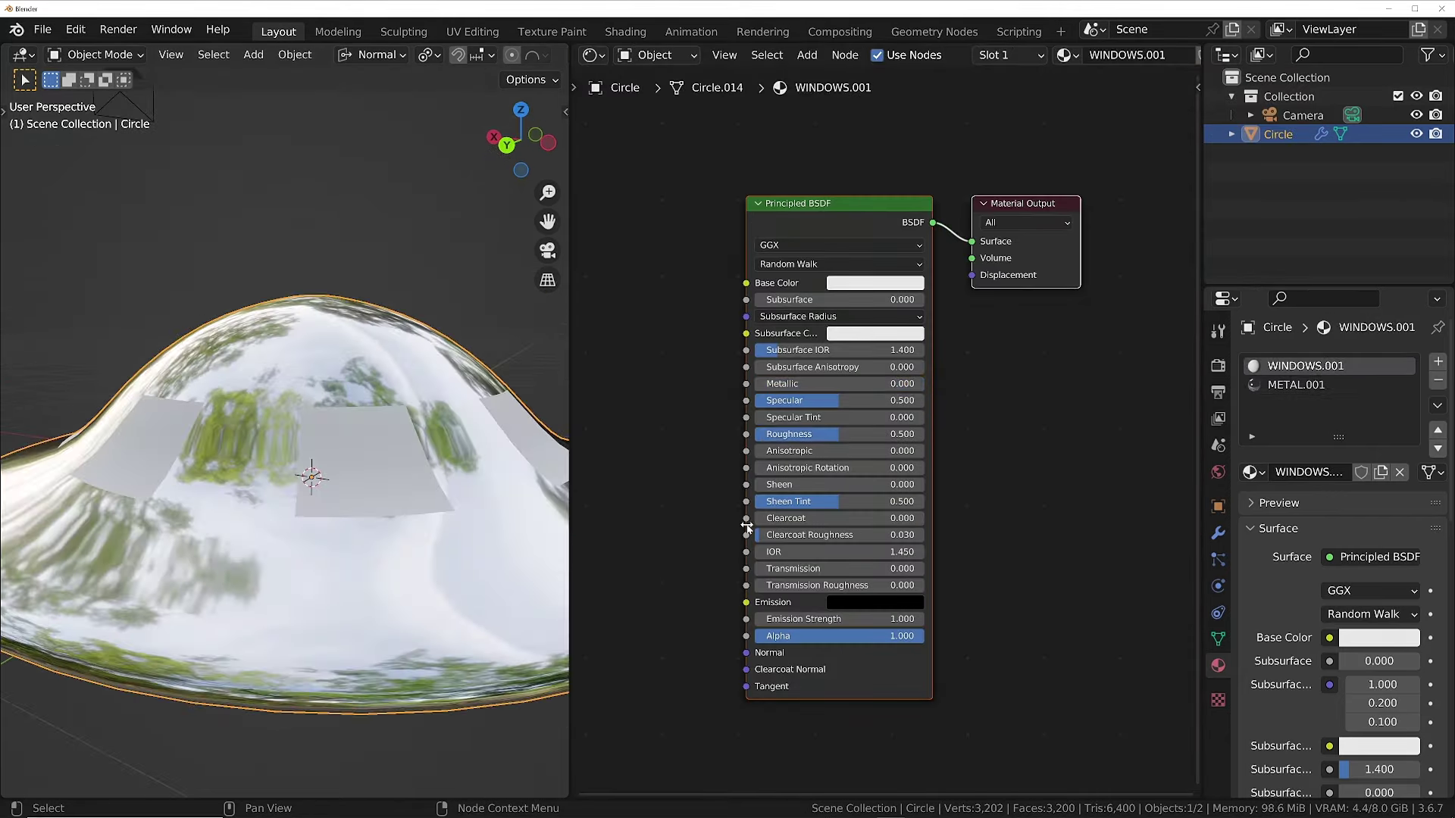
mouse_move(425, 425)
middle_mouse_down()
mouse_move(496, 380)
mouse_move(531, 318)
middle_mouse_up()
Add an Environment Texture to the World shader using the aerial city HDRI image.
left_click(656, 55)
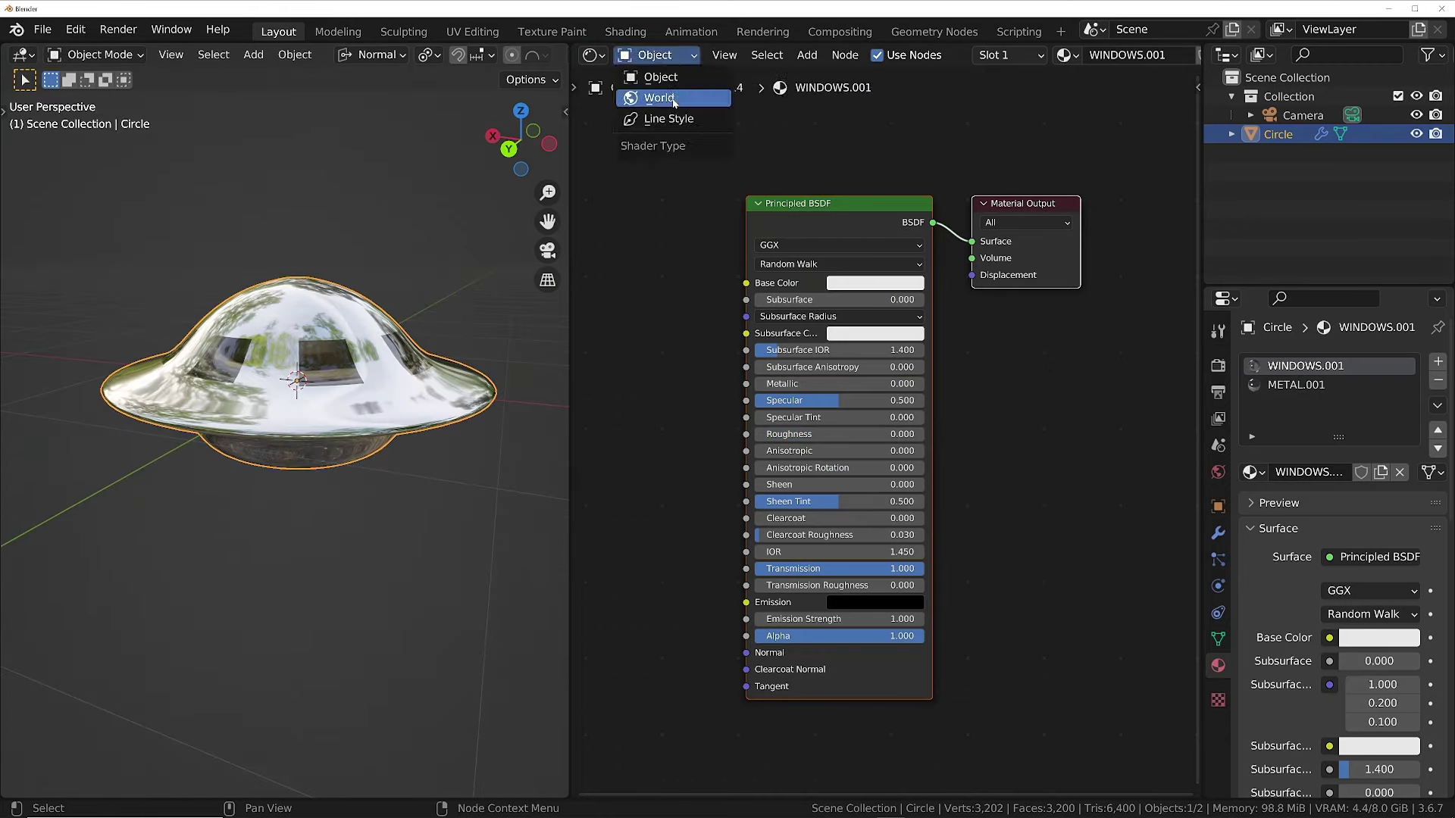
left_click(666, 91)
key("shift+a")
type("env")
key("Return")
left_click(886, 387)
left_click(726, 400)
left_click(804, 453)
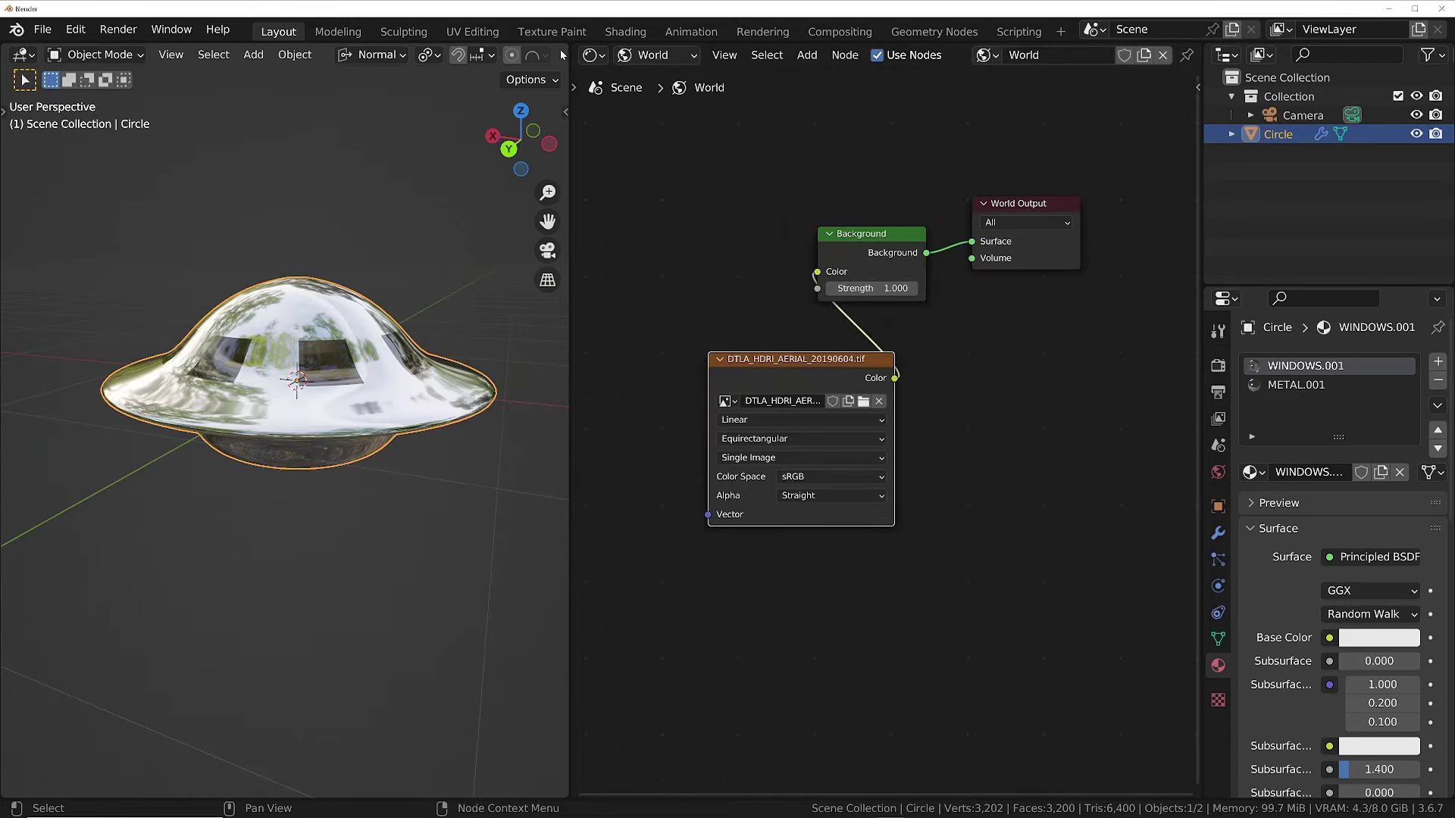
Maximise the 3D view and preview the saucer in Rendered mode against the city.
key("ctrl+space")
left_click(1395, 55)
middle_click_drag(531, 394, 393, 375)
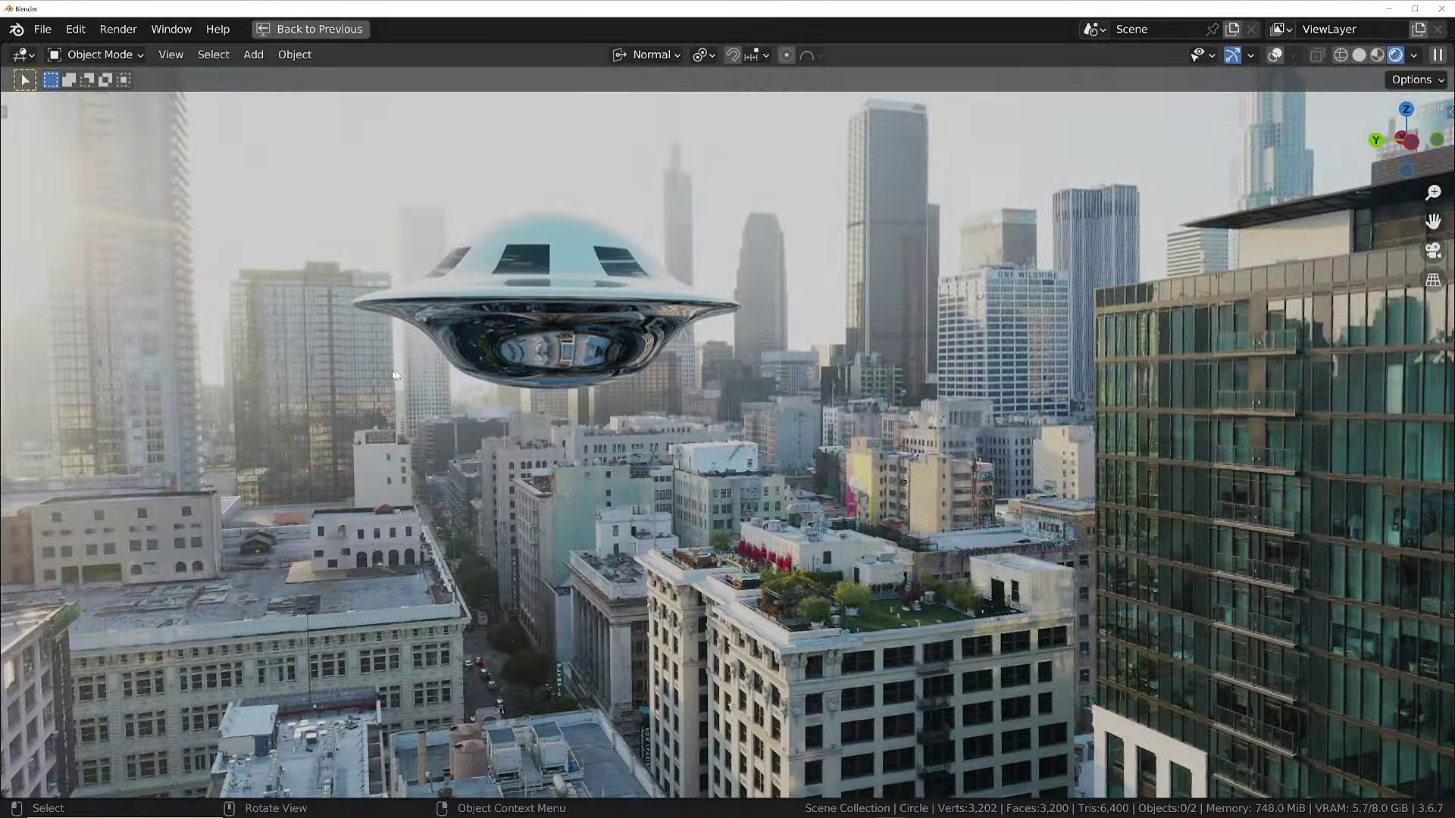